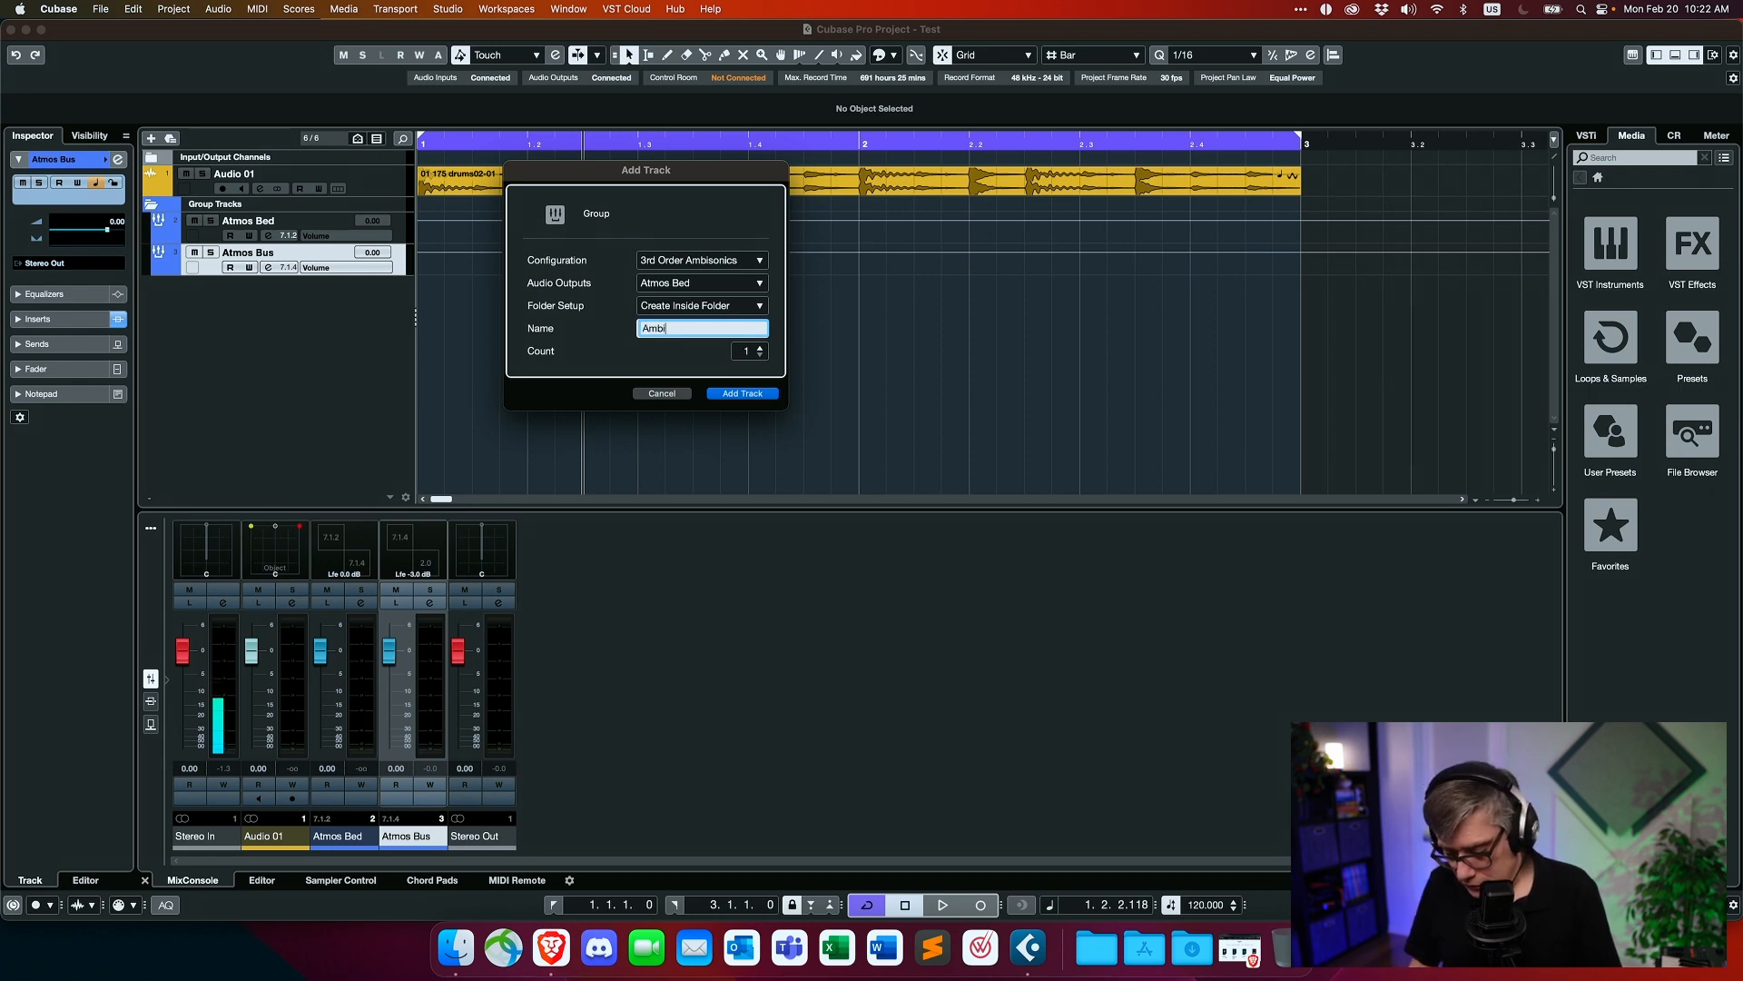
Step: Create the 3rd Order Ambisonics group track "Ambisonics" routed to Atmos Bed and add an active send to it from Audio 01
click(758, 395)
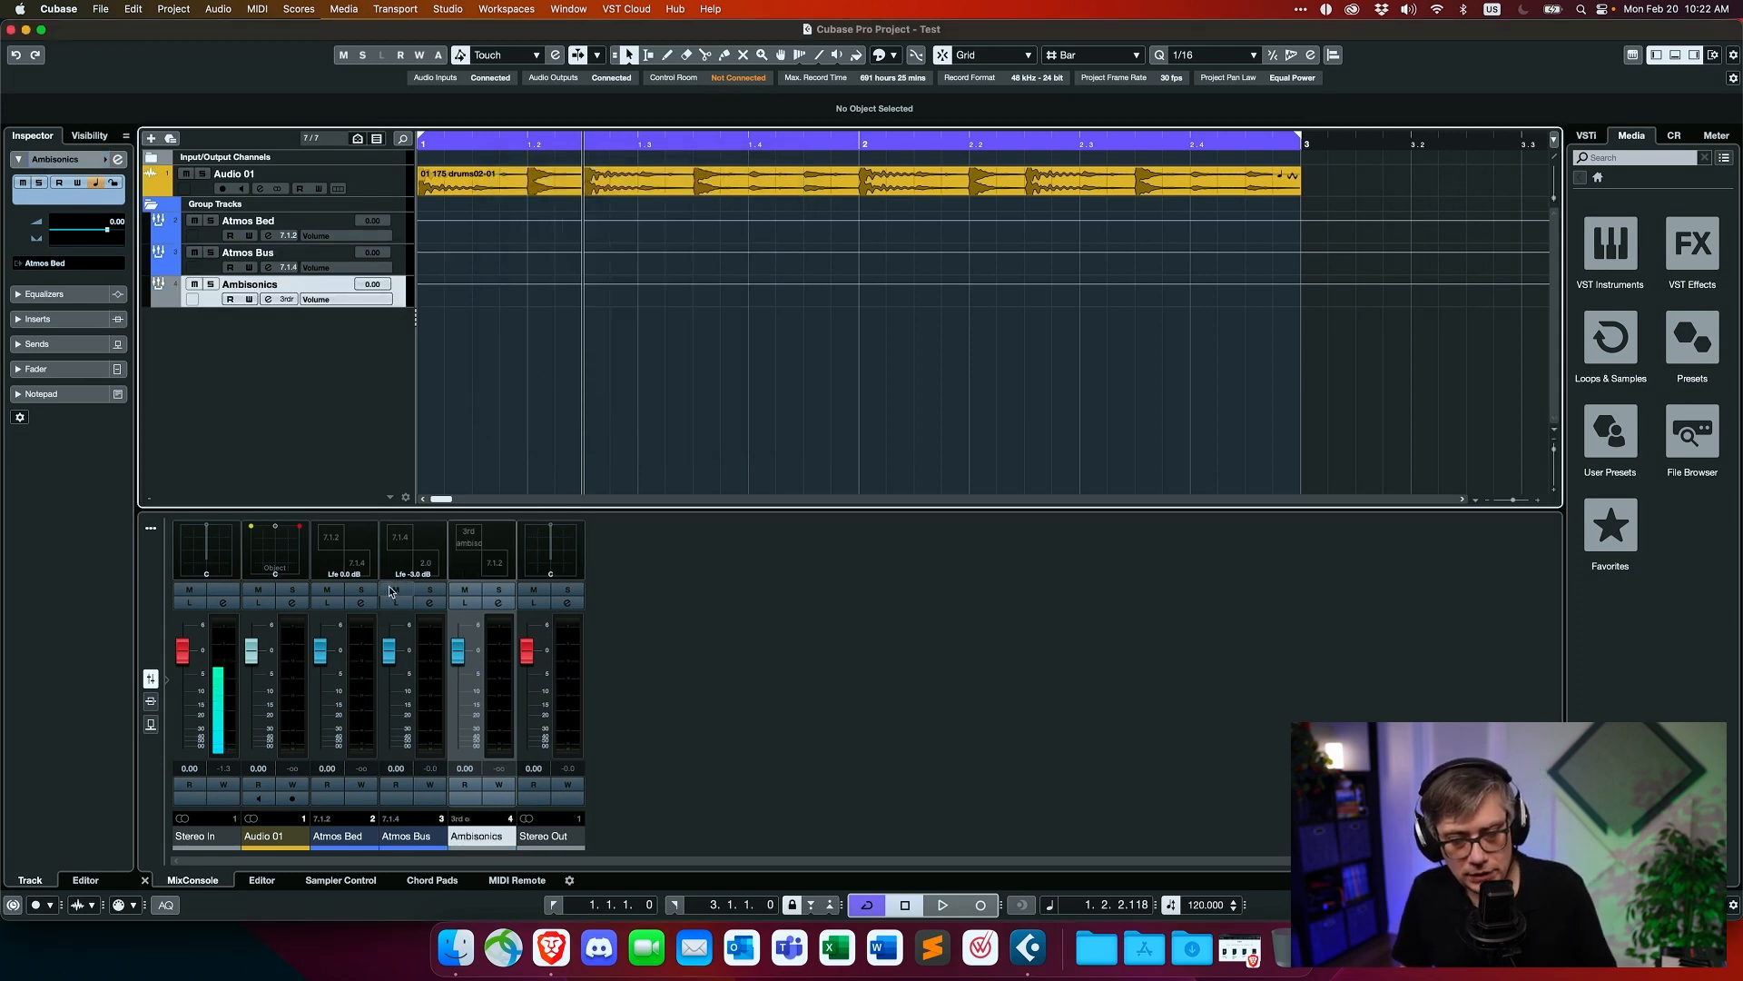
click(288, 606)
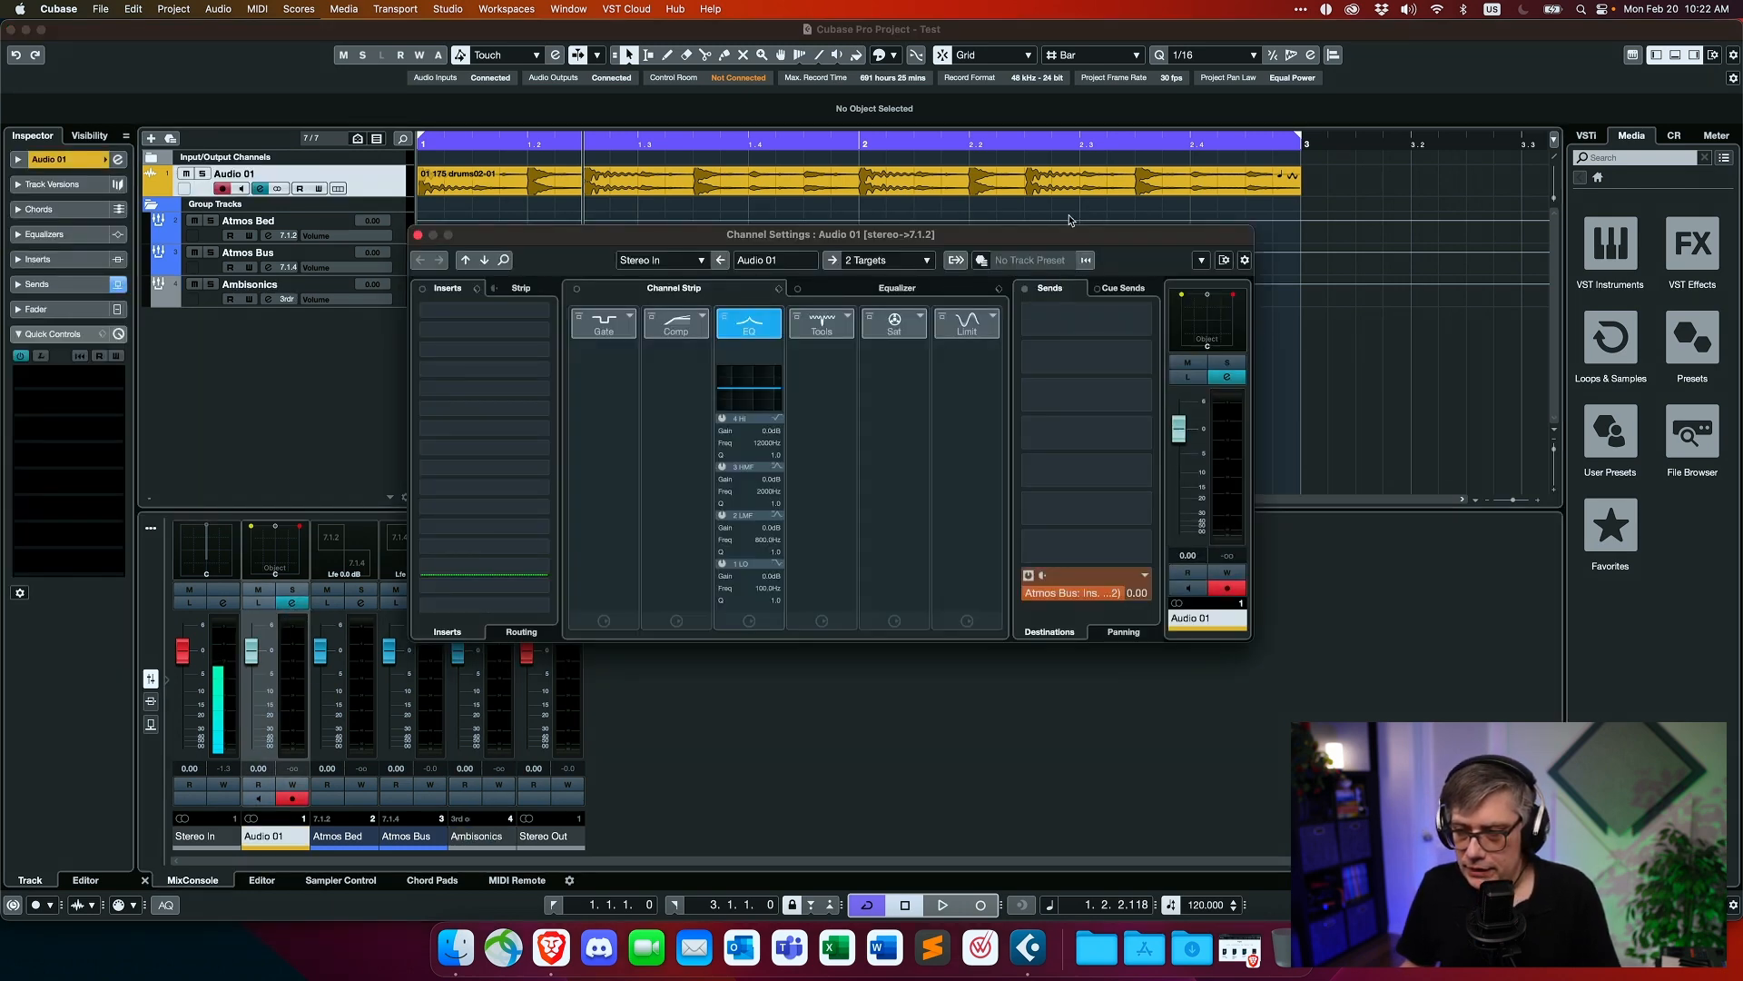
drag(1053, 238, 1034, 168)
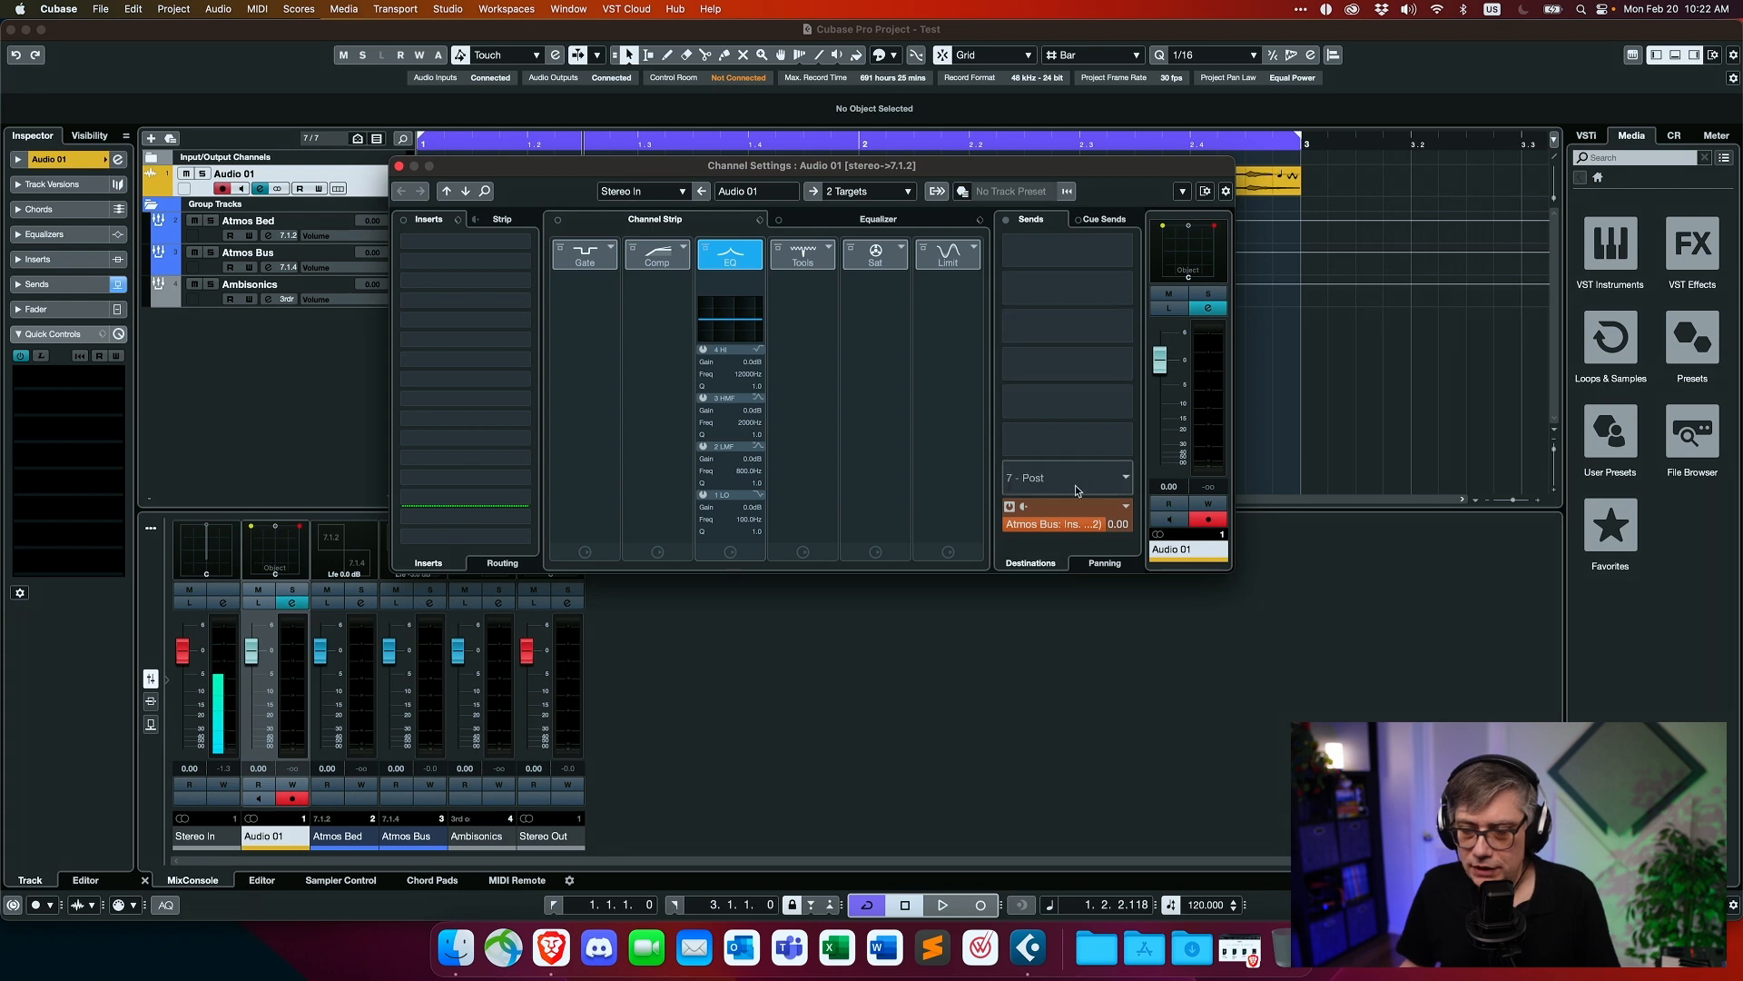
click(1127, 479)
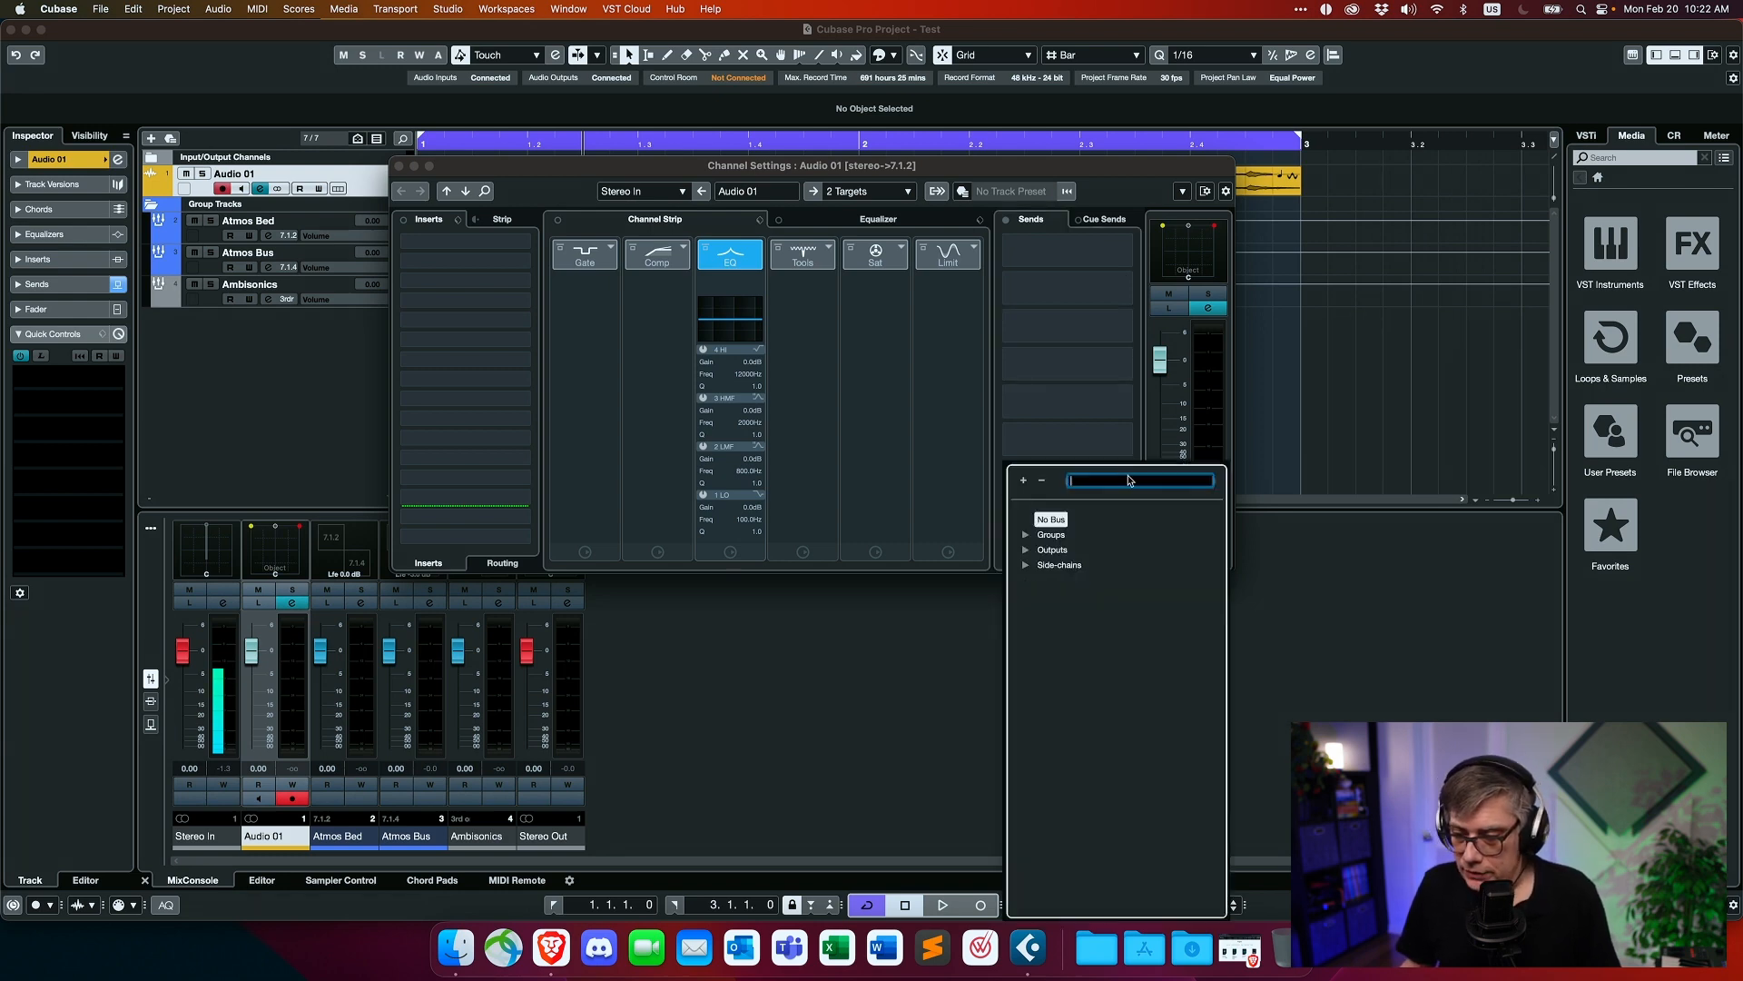
click(1027, 535)
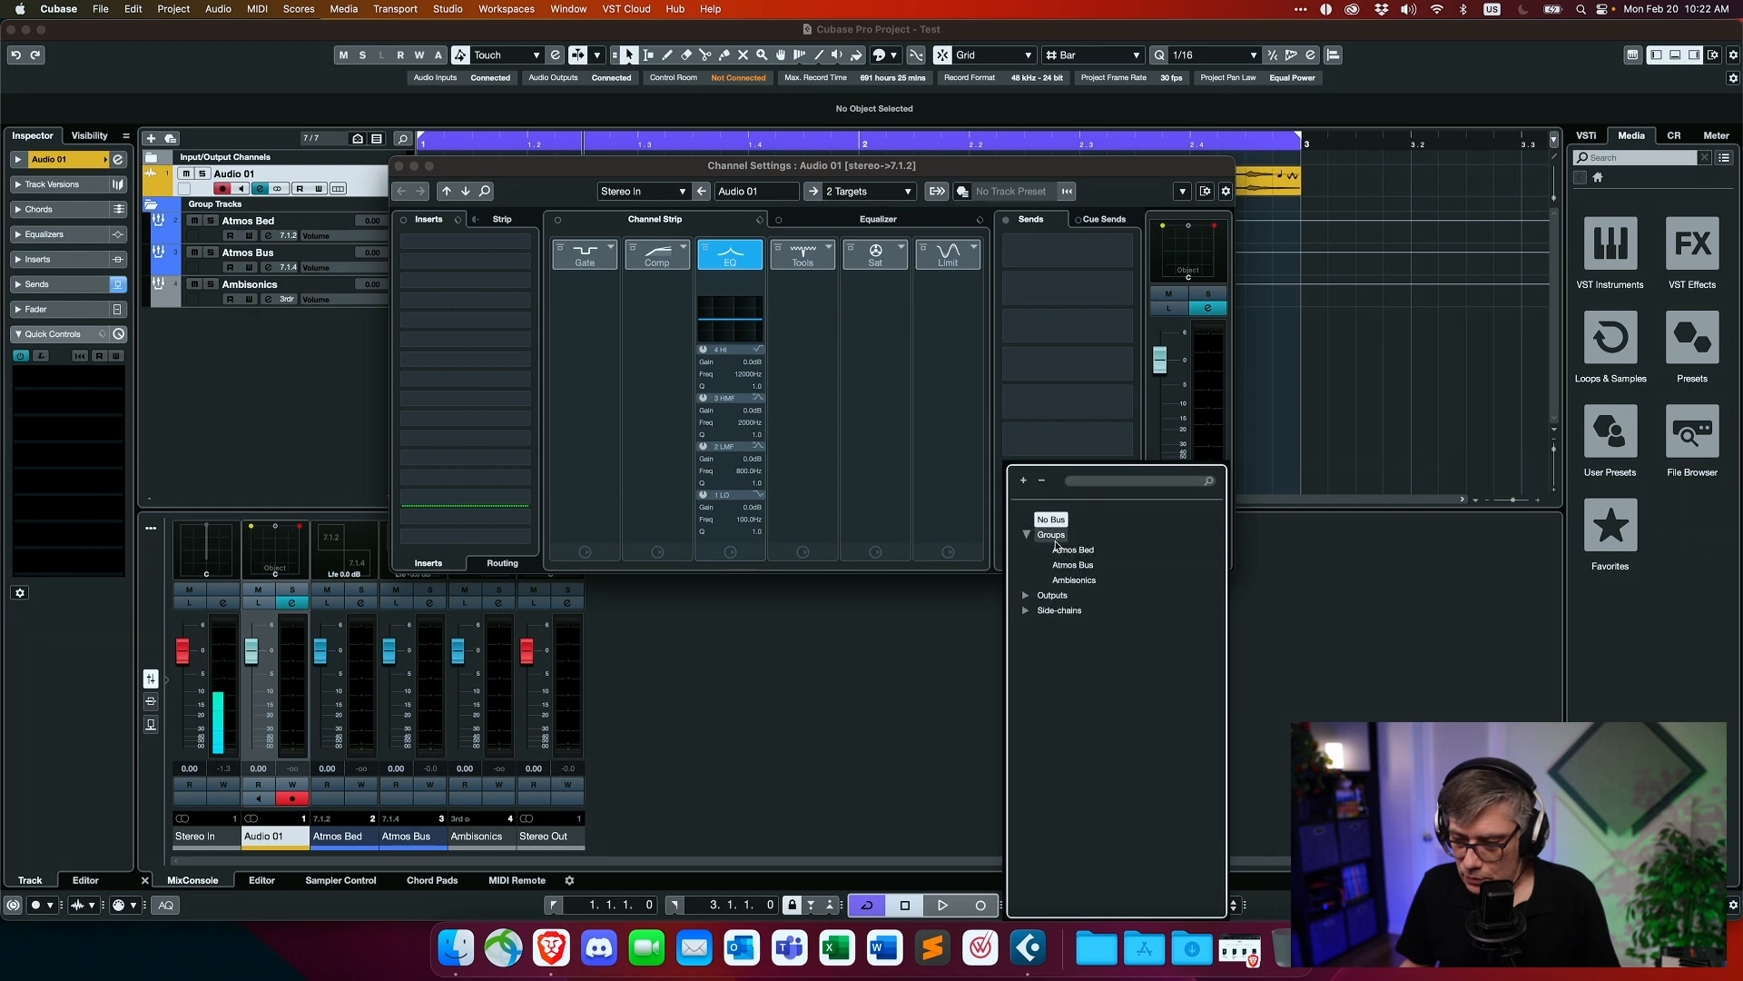
click(1073, 581)
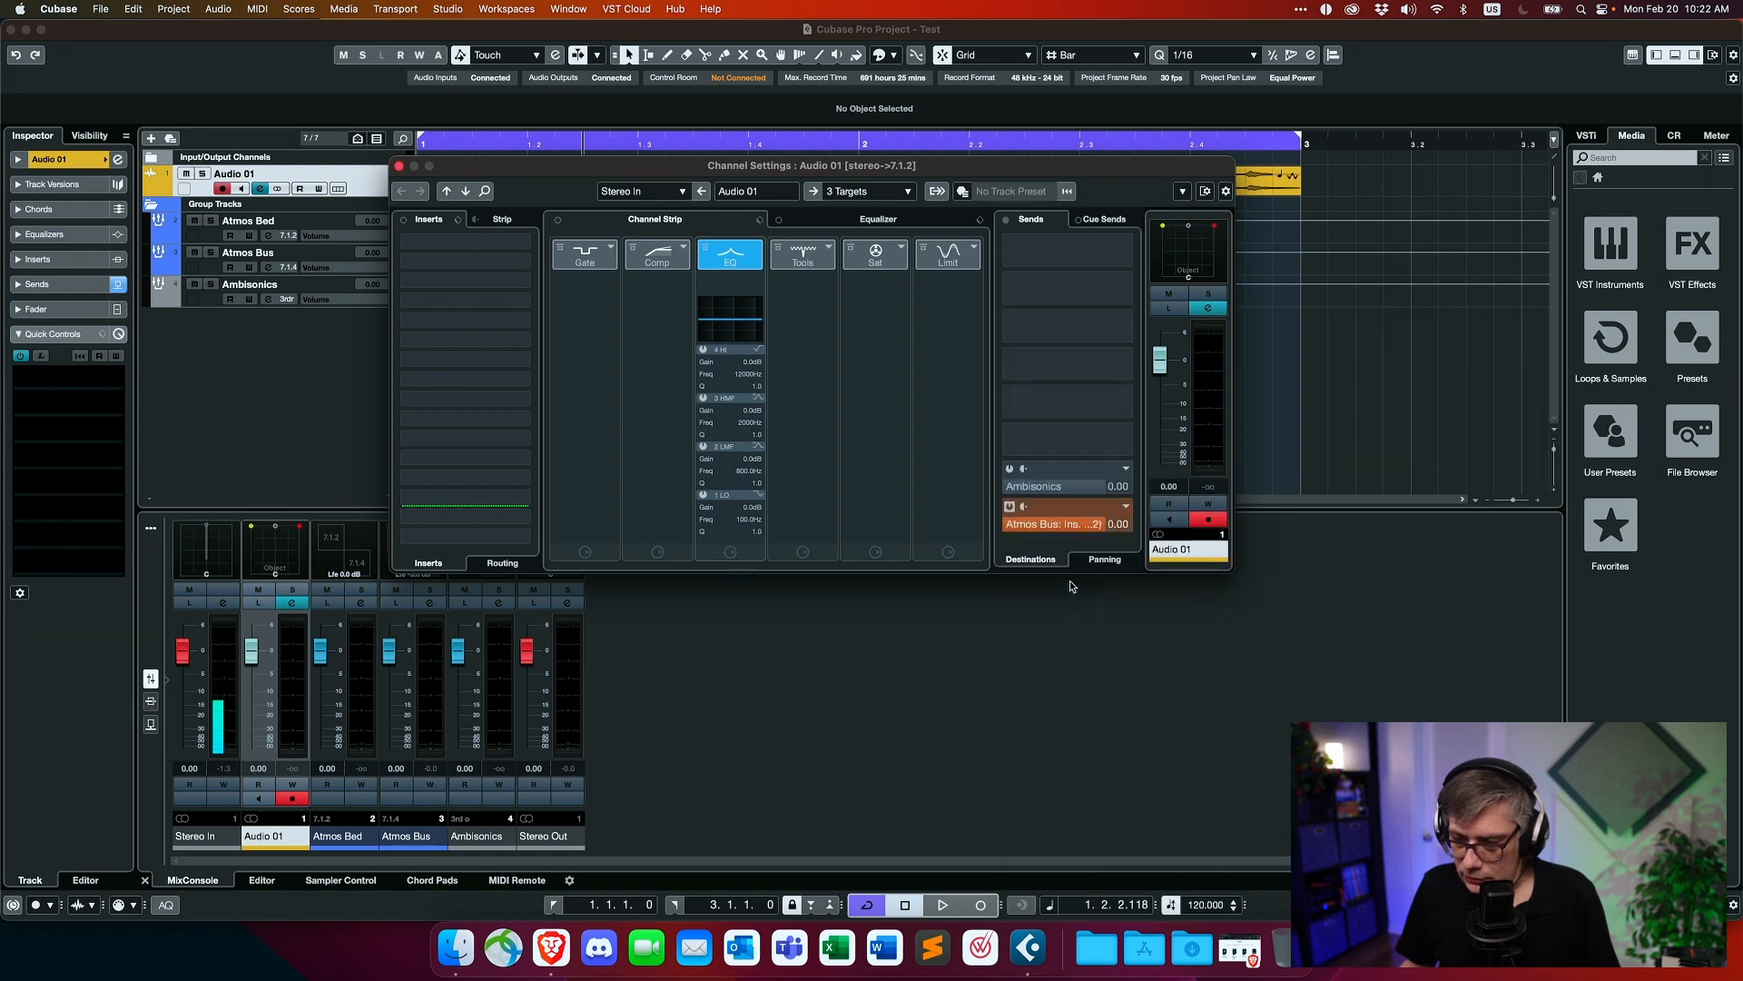
right_click(1063, 479)
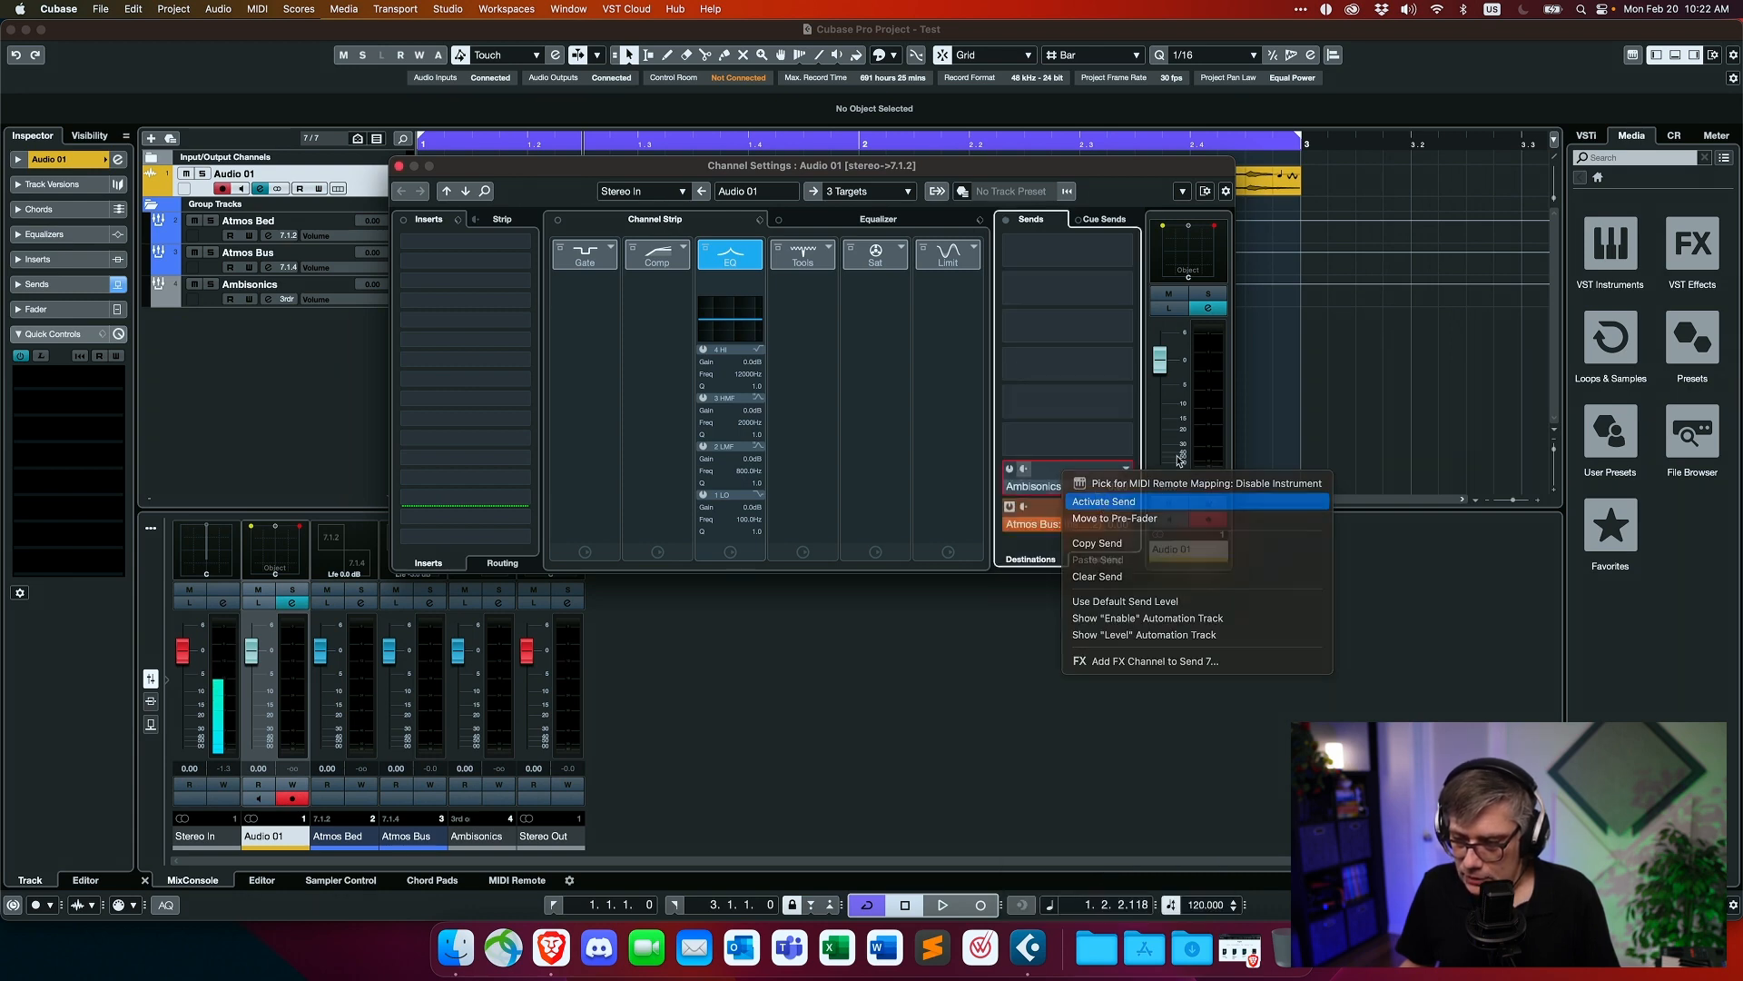
click(1101, 502)
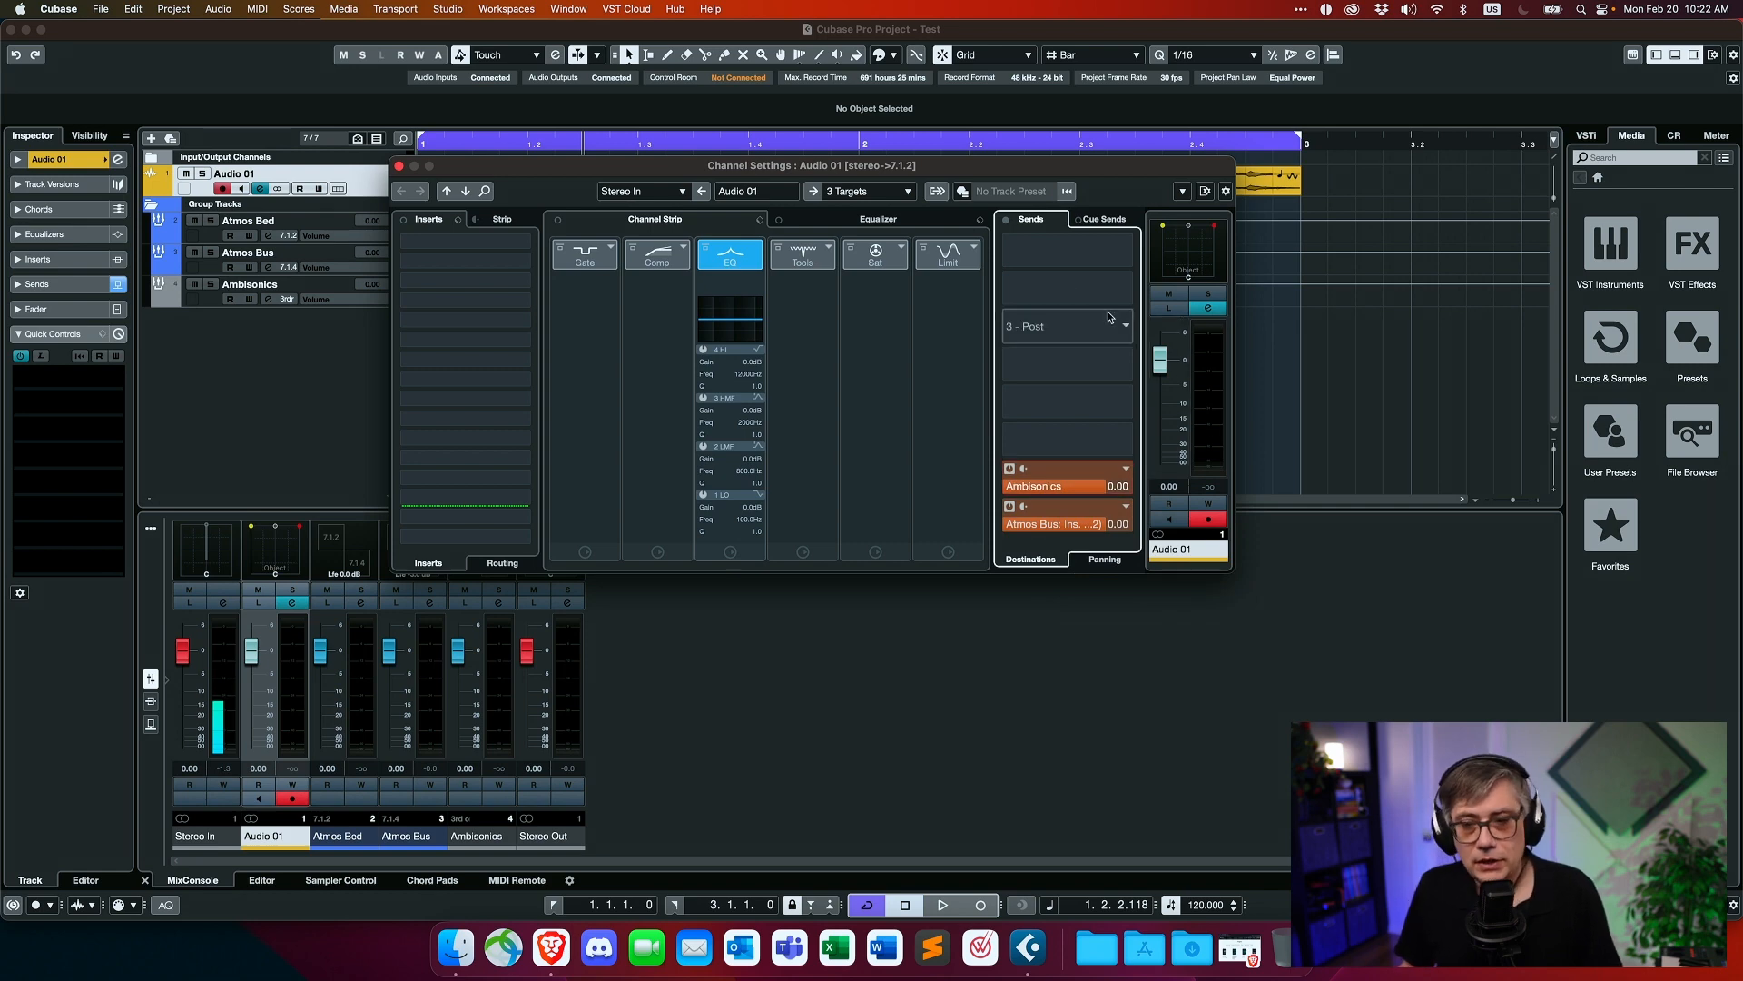
click(400, 167)
Step: Play the project and check the signal in the Renderer for Dolby Atmos on the Atmos Bus, stopping playback when done
key(space)
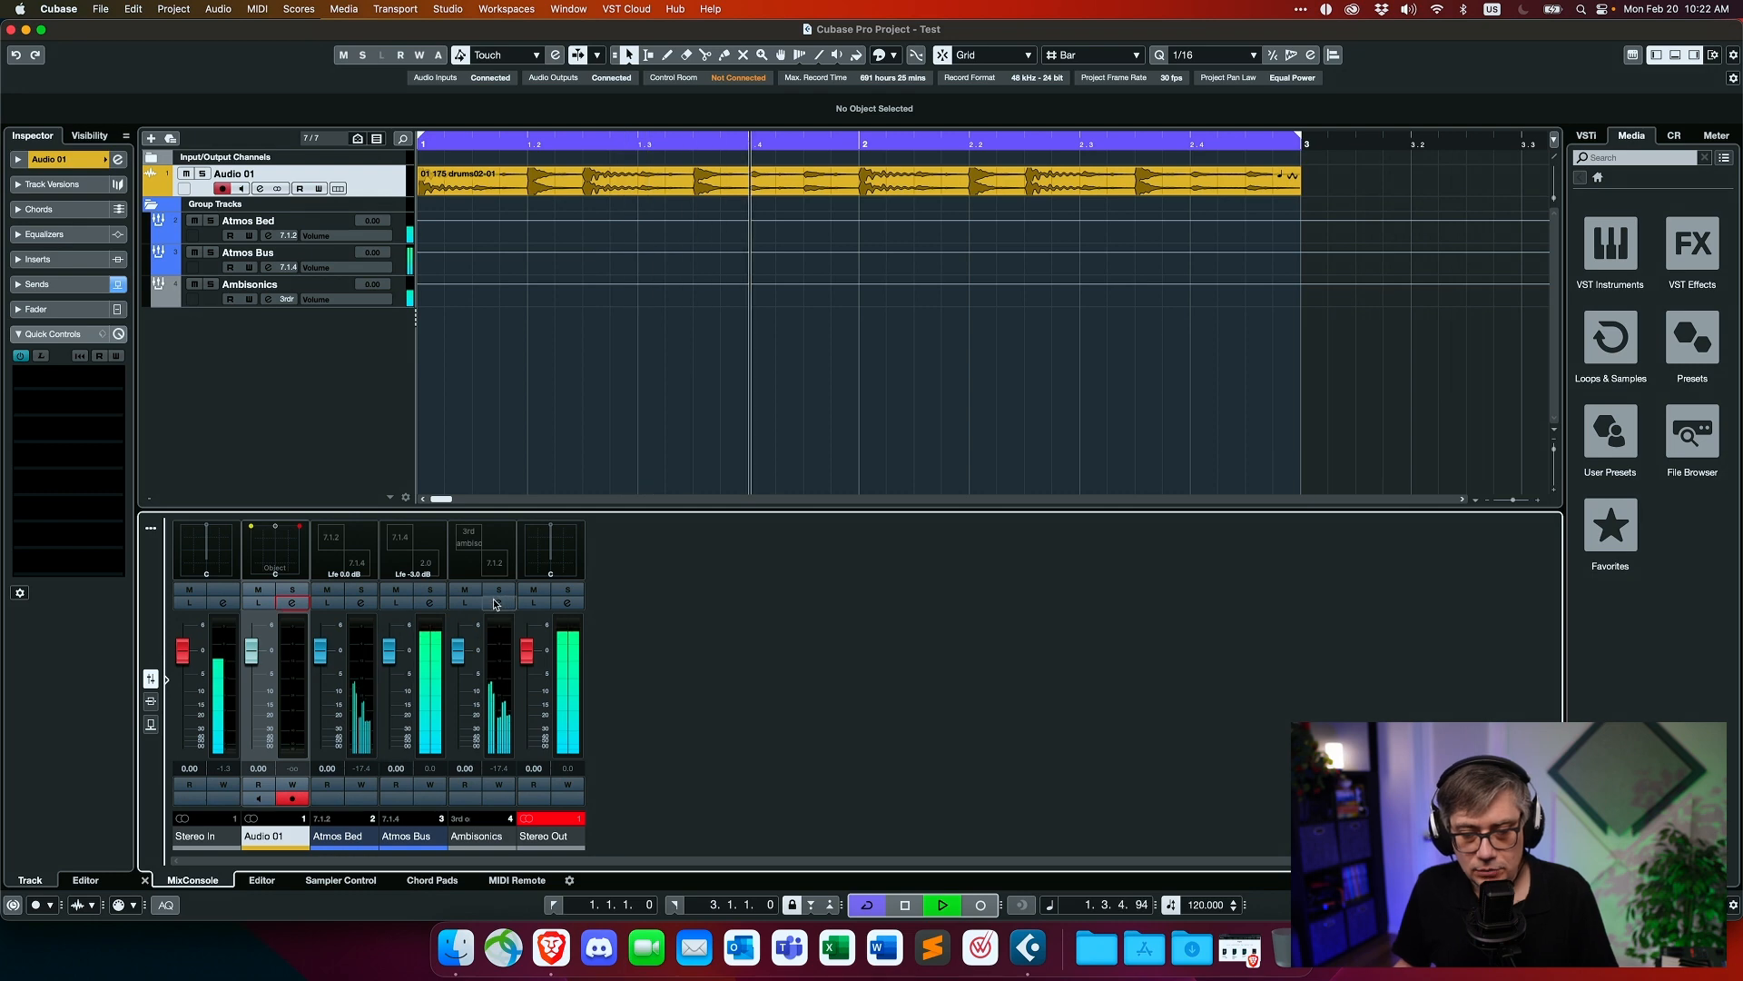
click(431, 607)
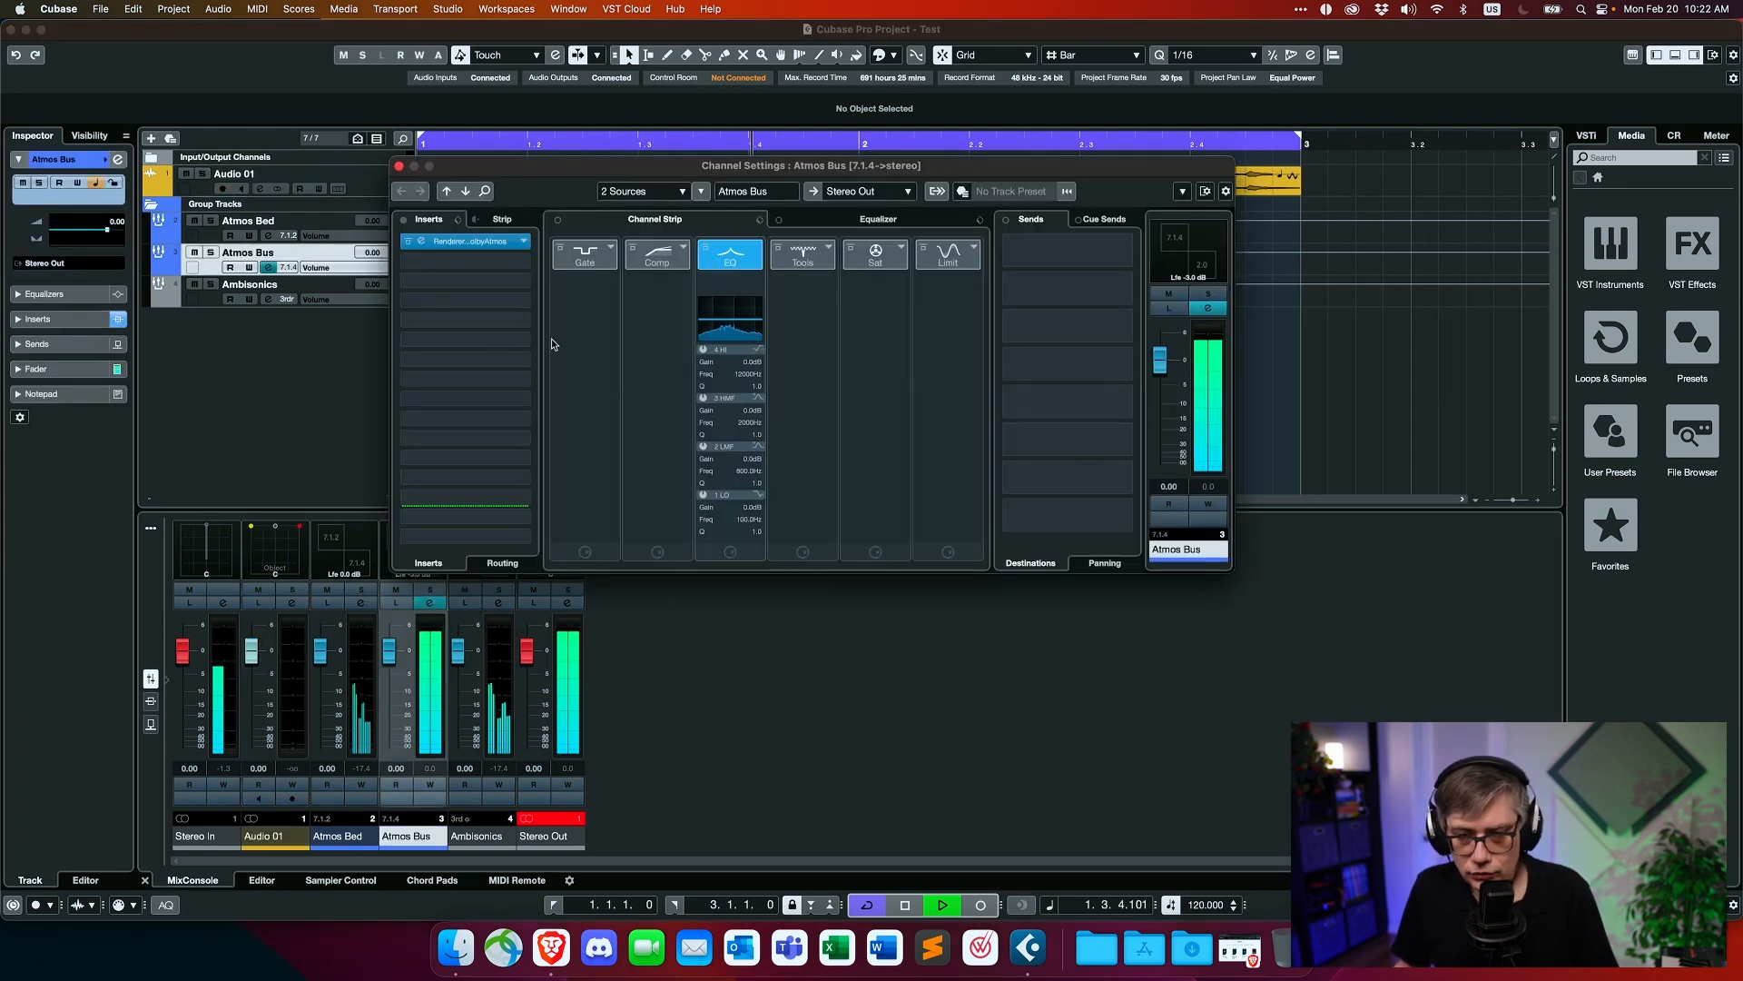
click(471, 245)
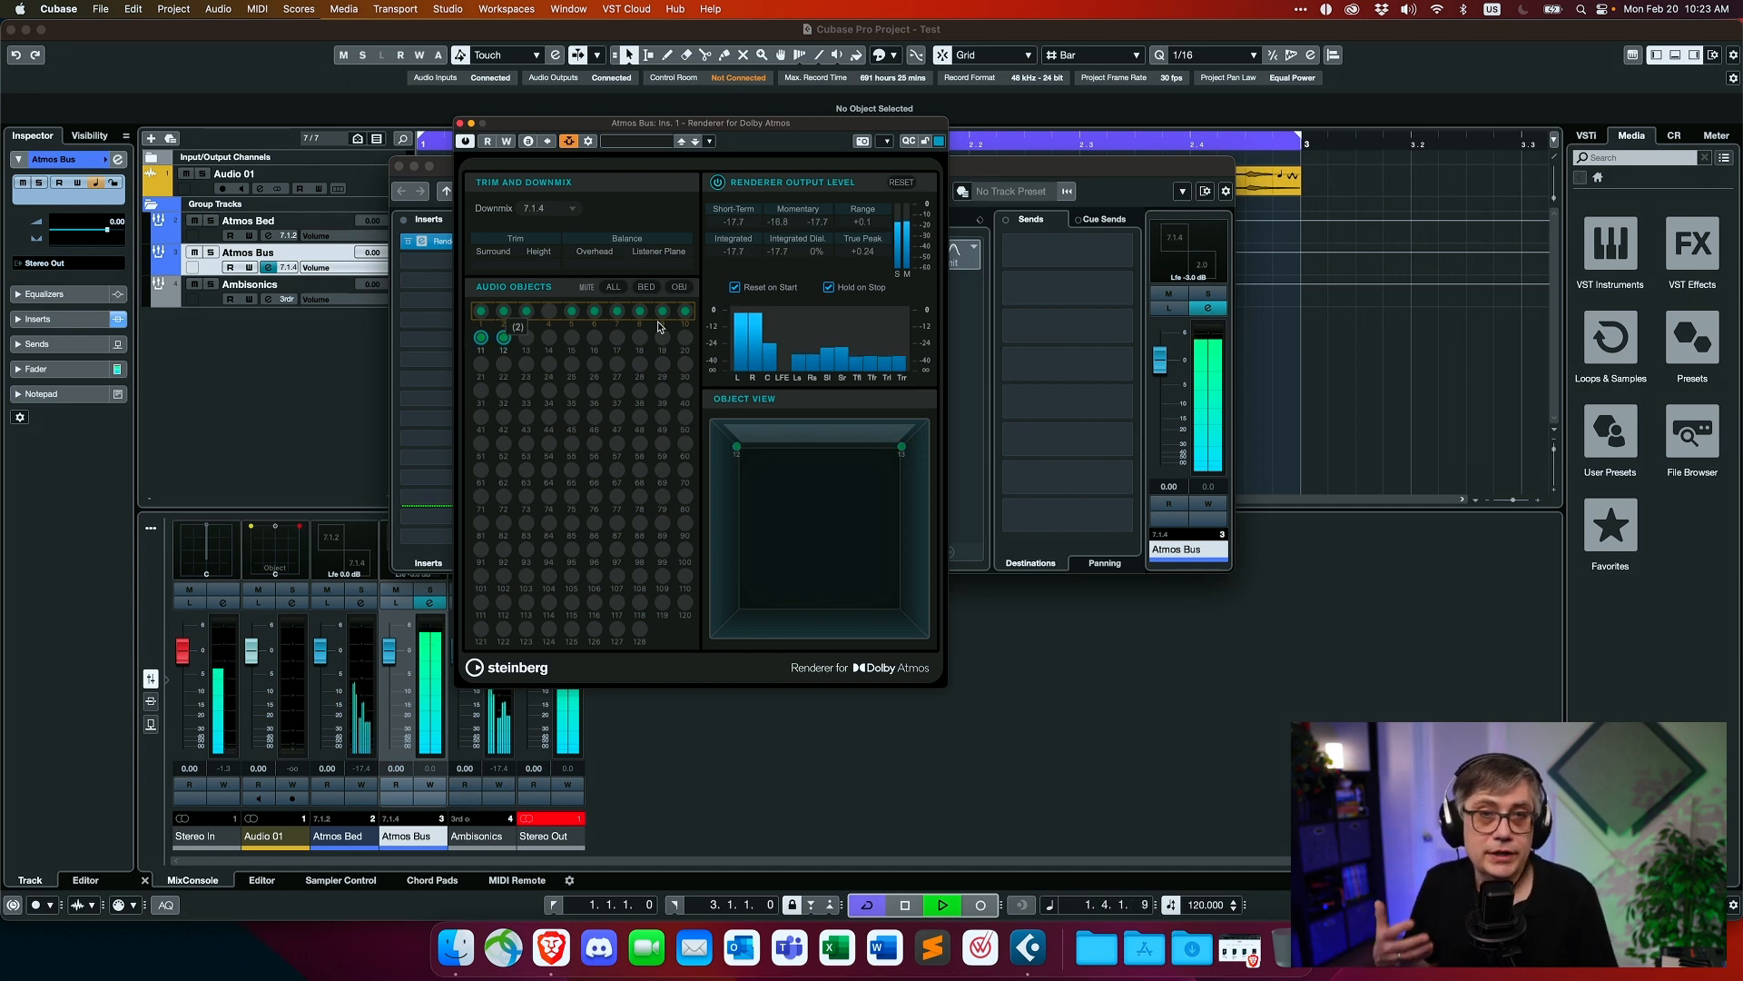
key(space)
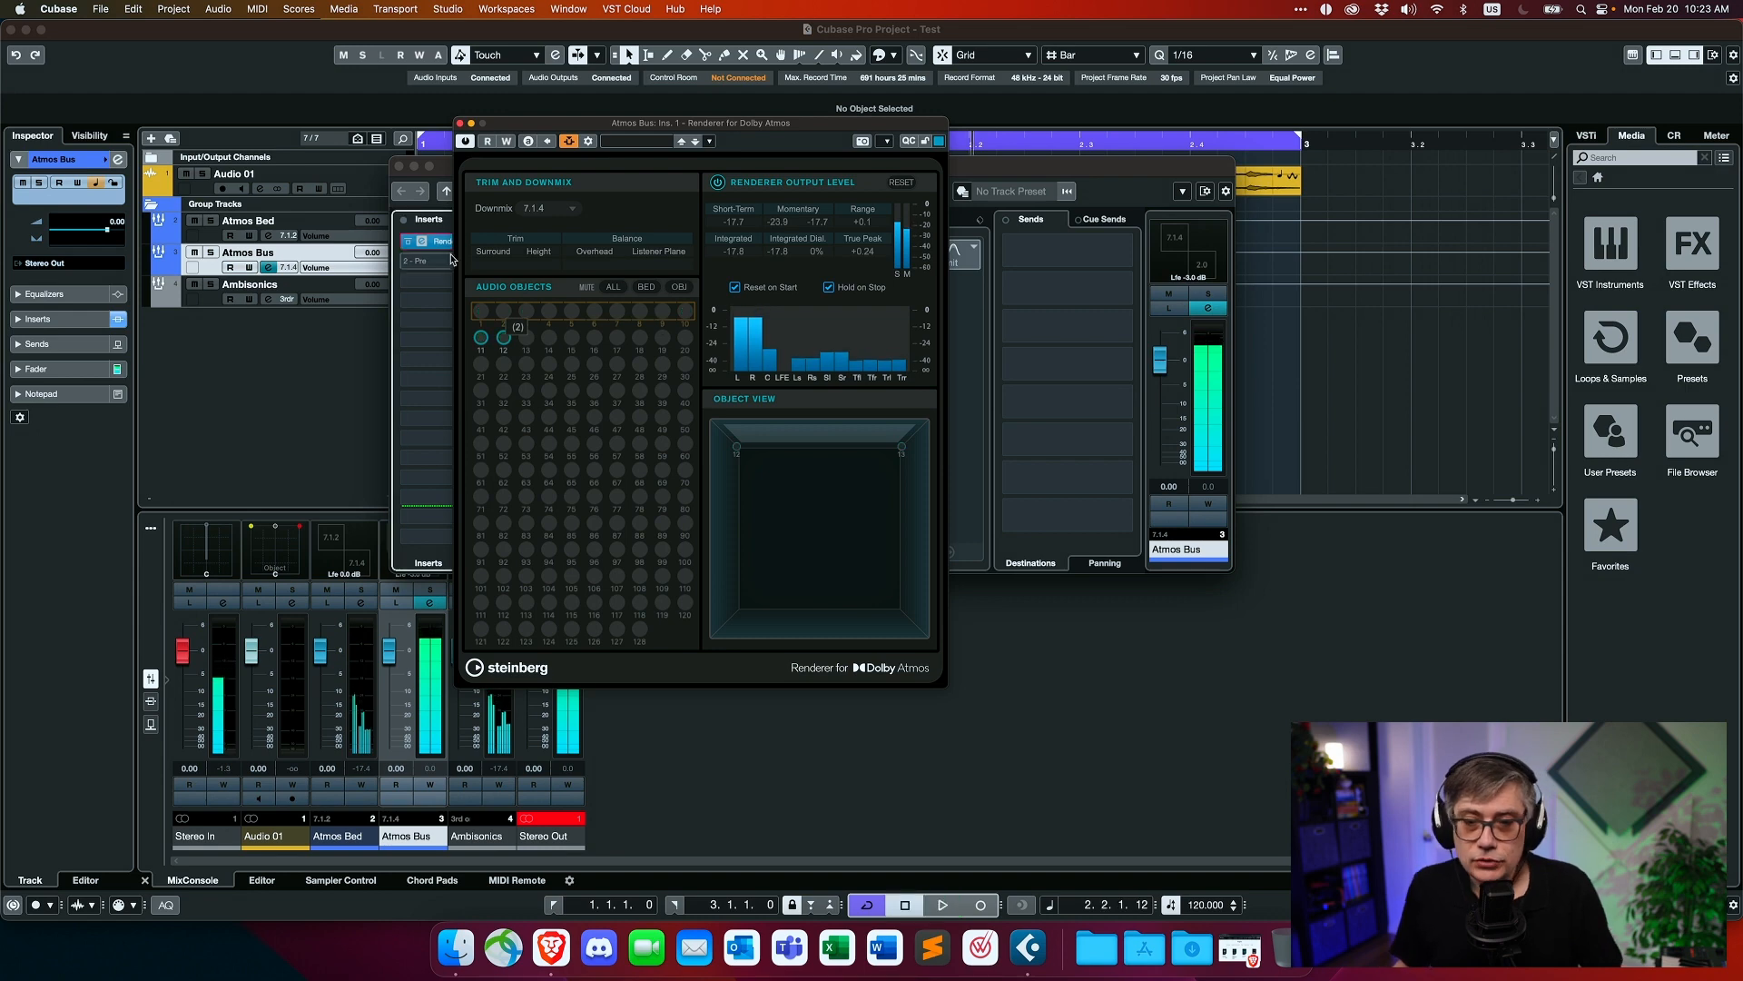
click(460, 123)
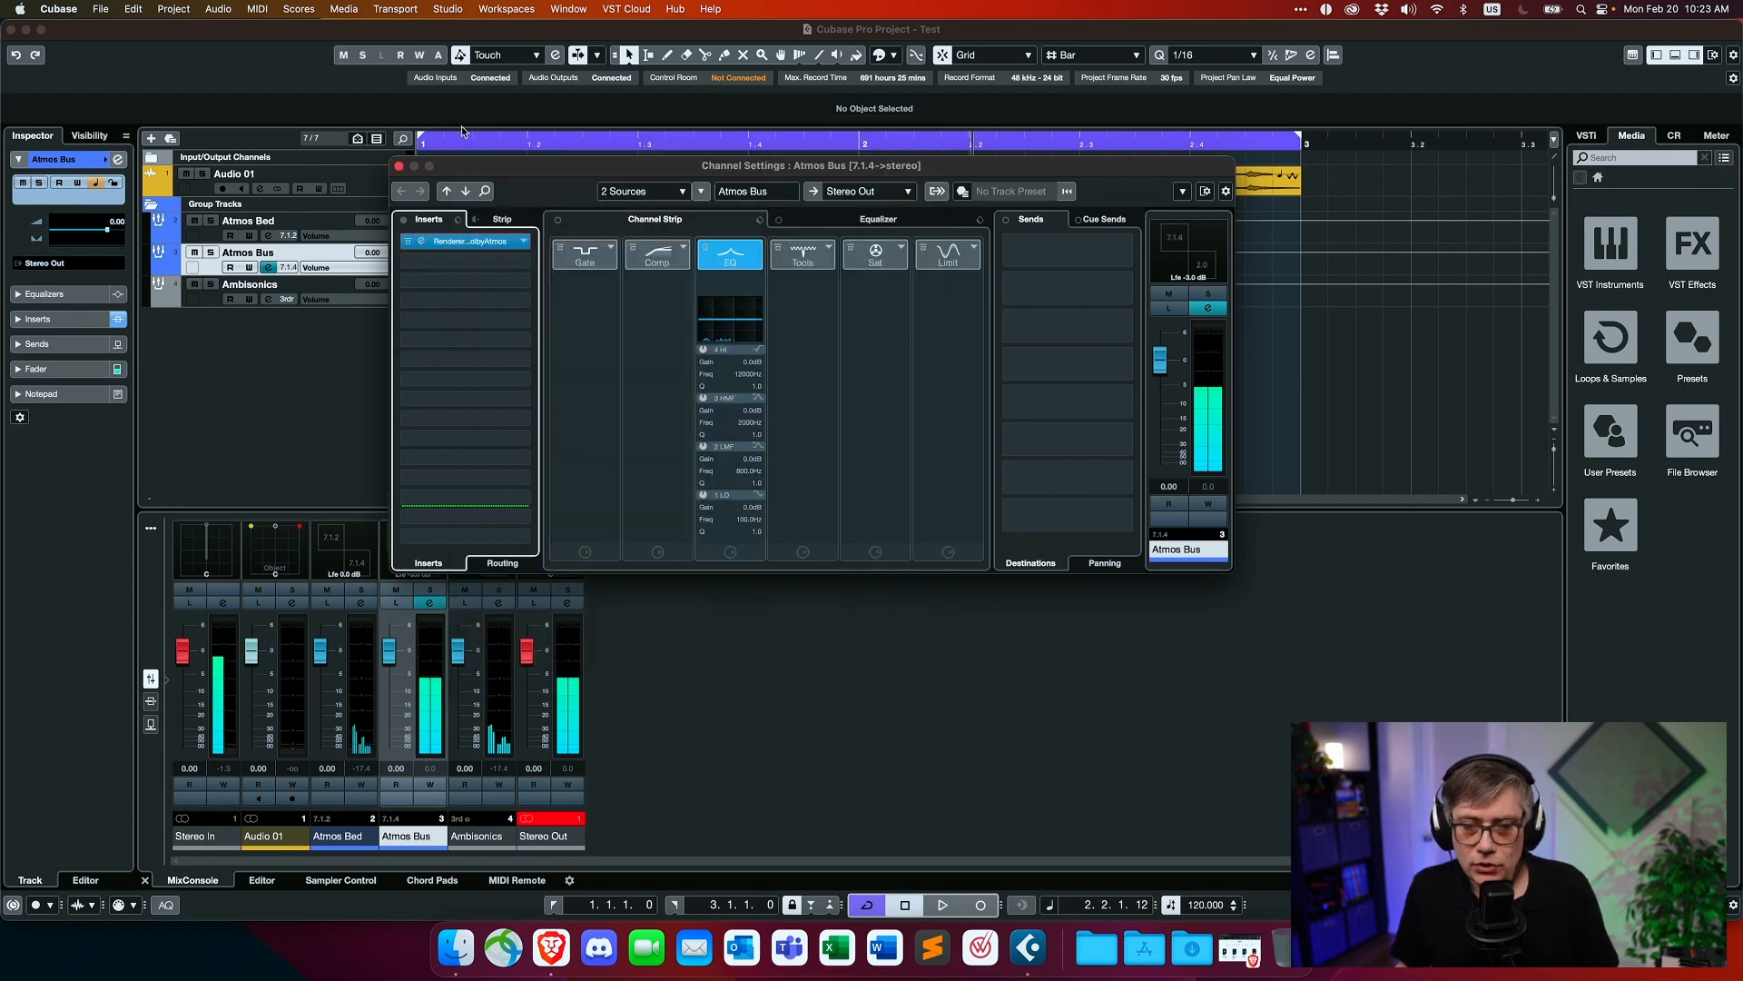
click(398, 165)
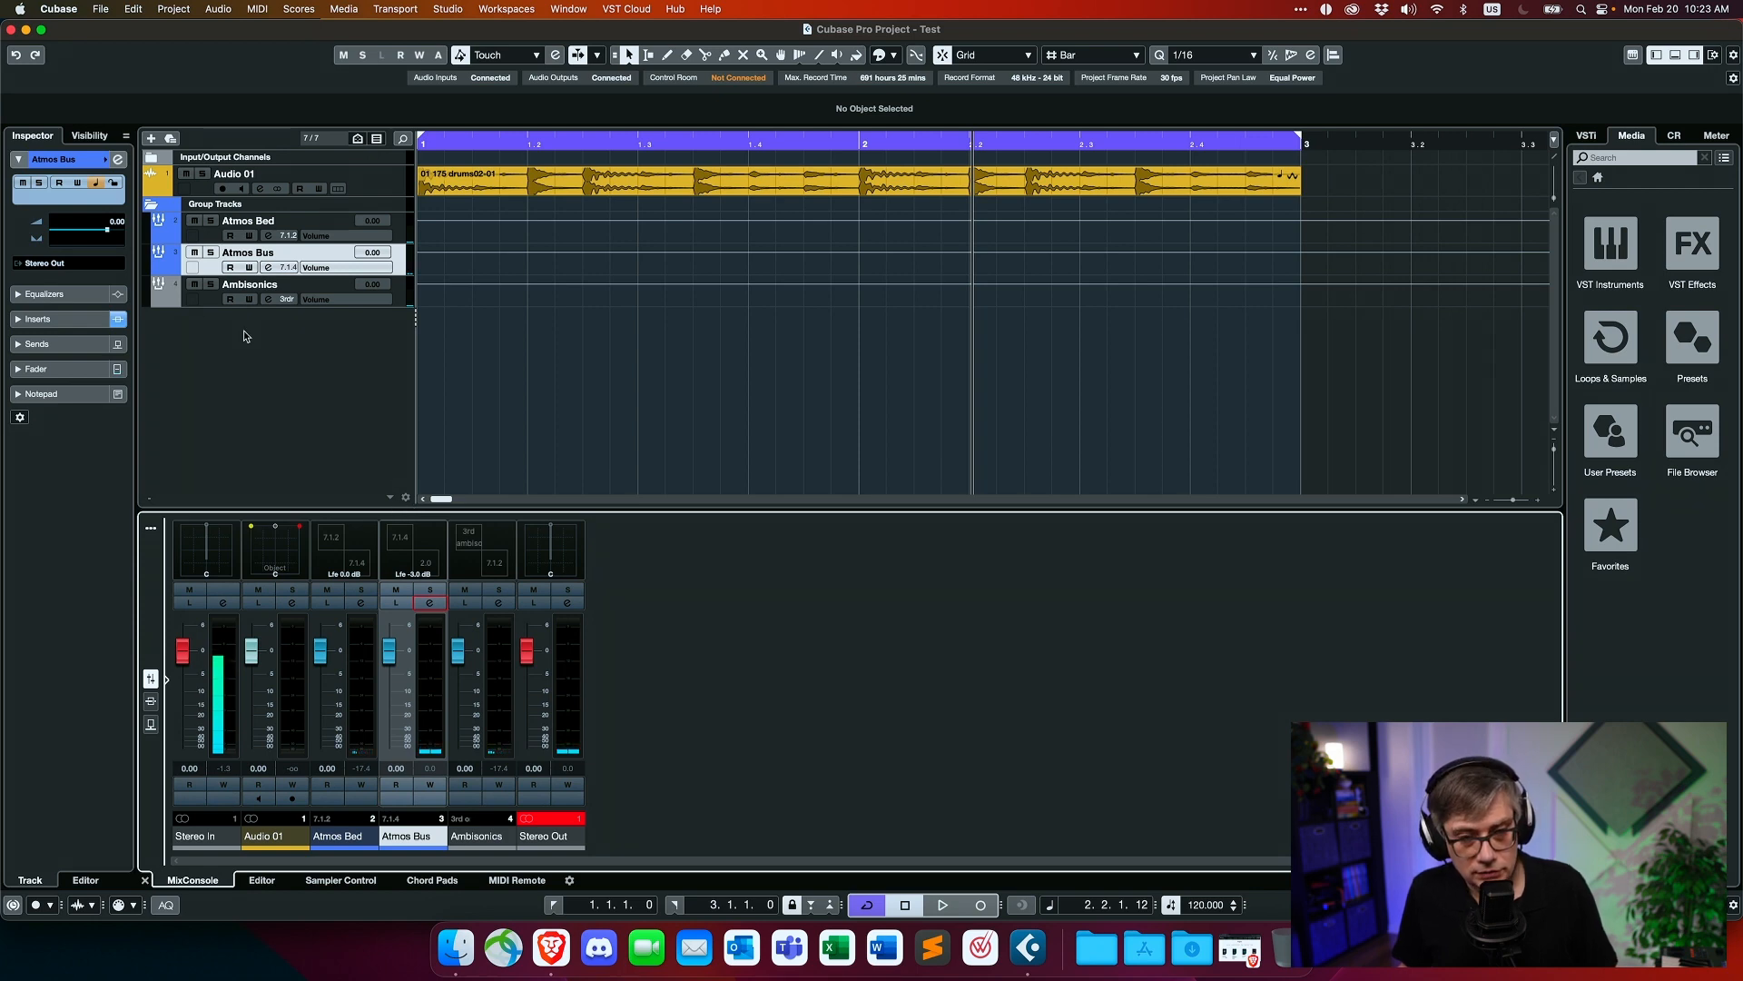
Step: Insert the ab vortEx reverb in the first insert slot of the Ambisonics group channel
click(498, 604)
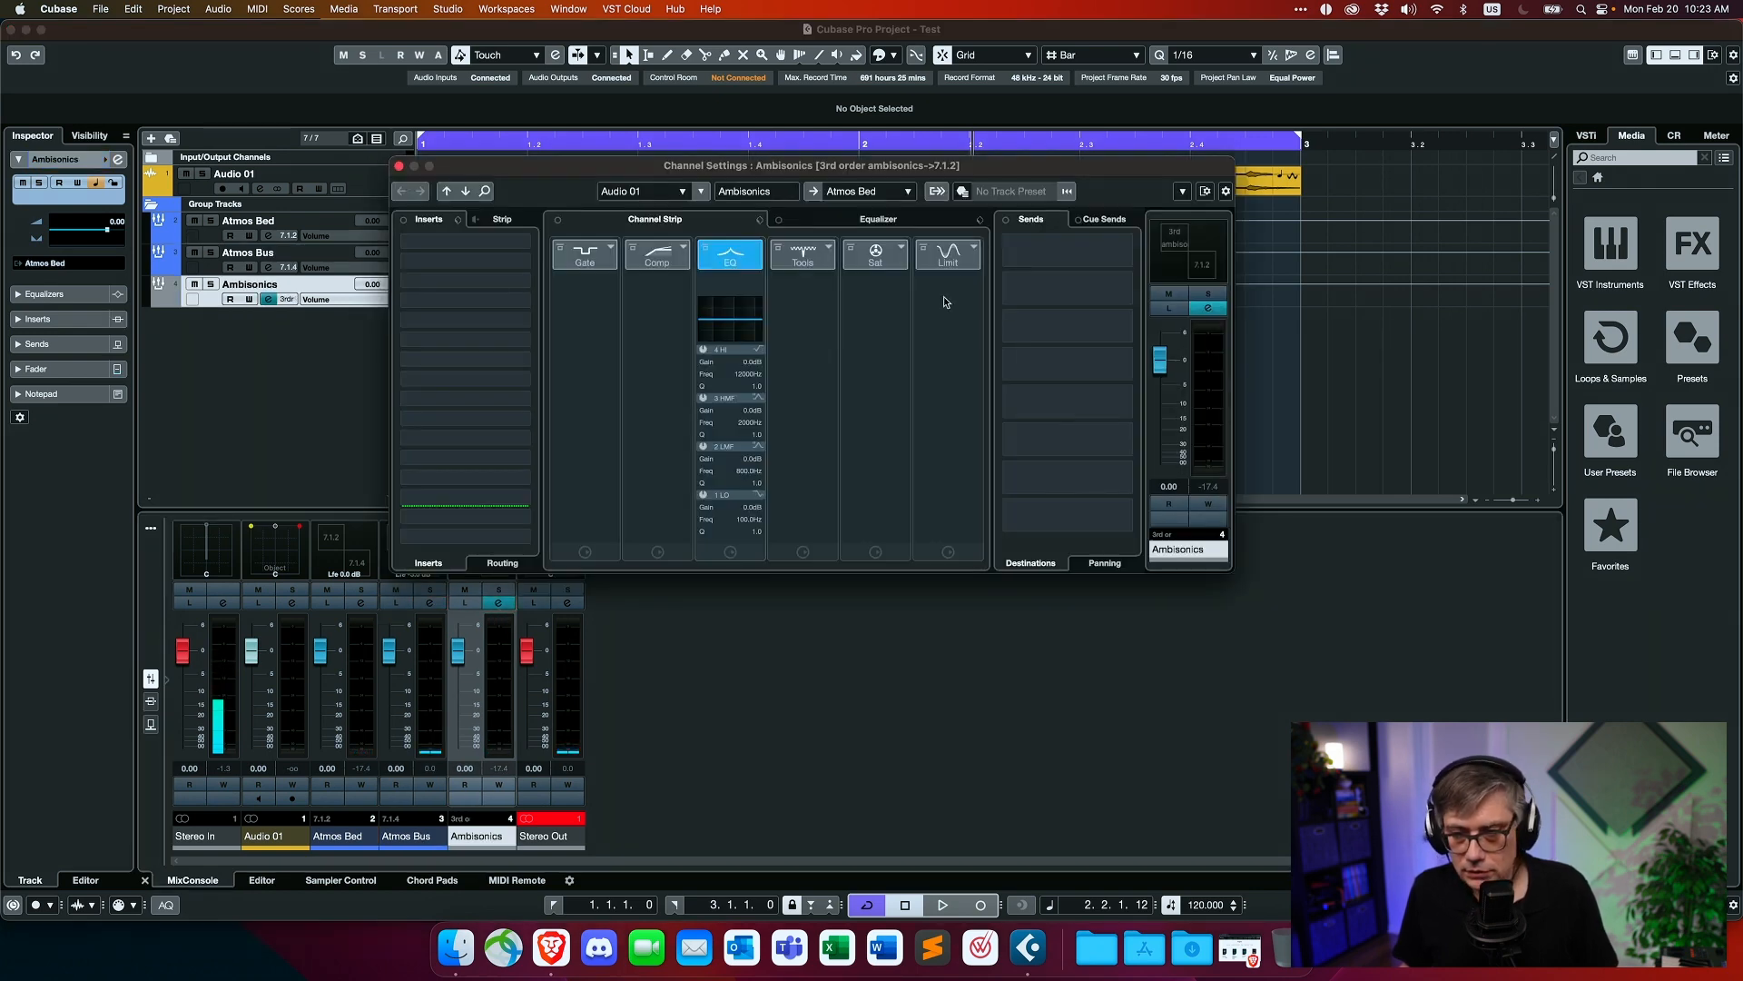
click(518, 244)
text(ab)
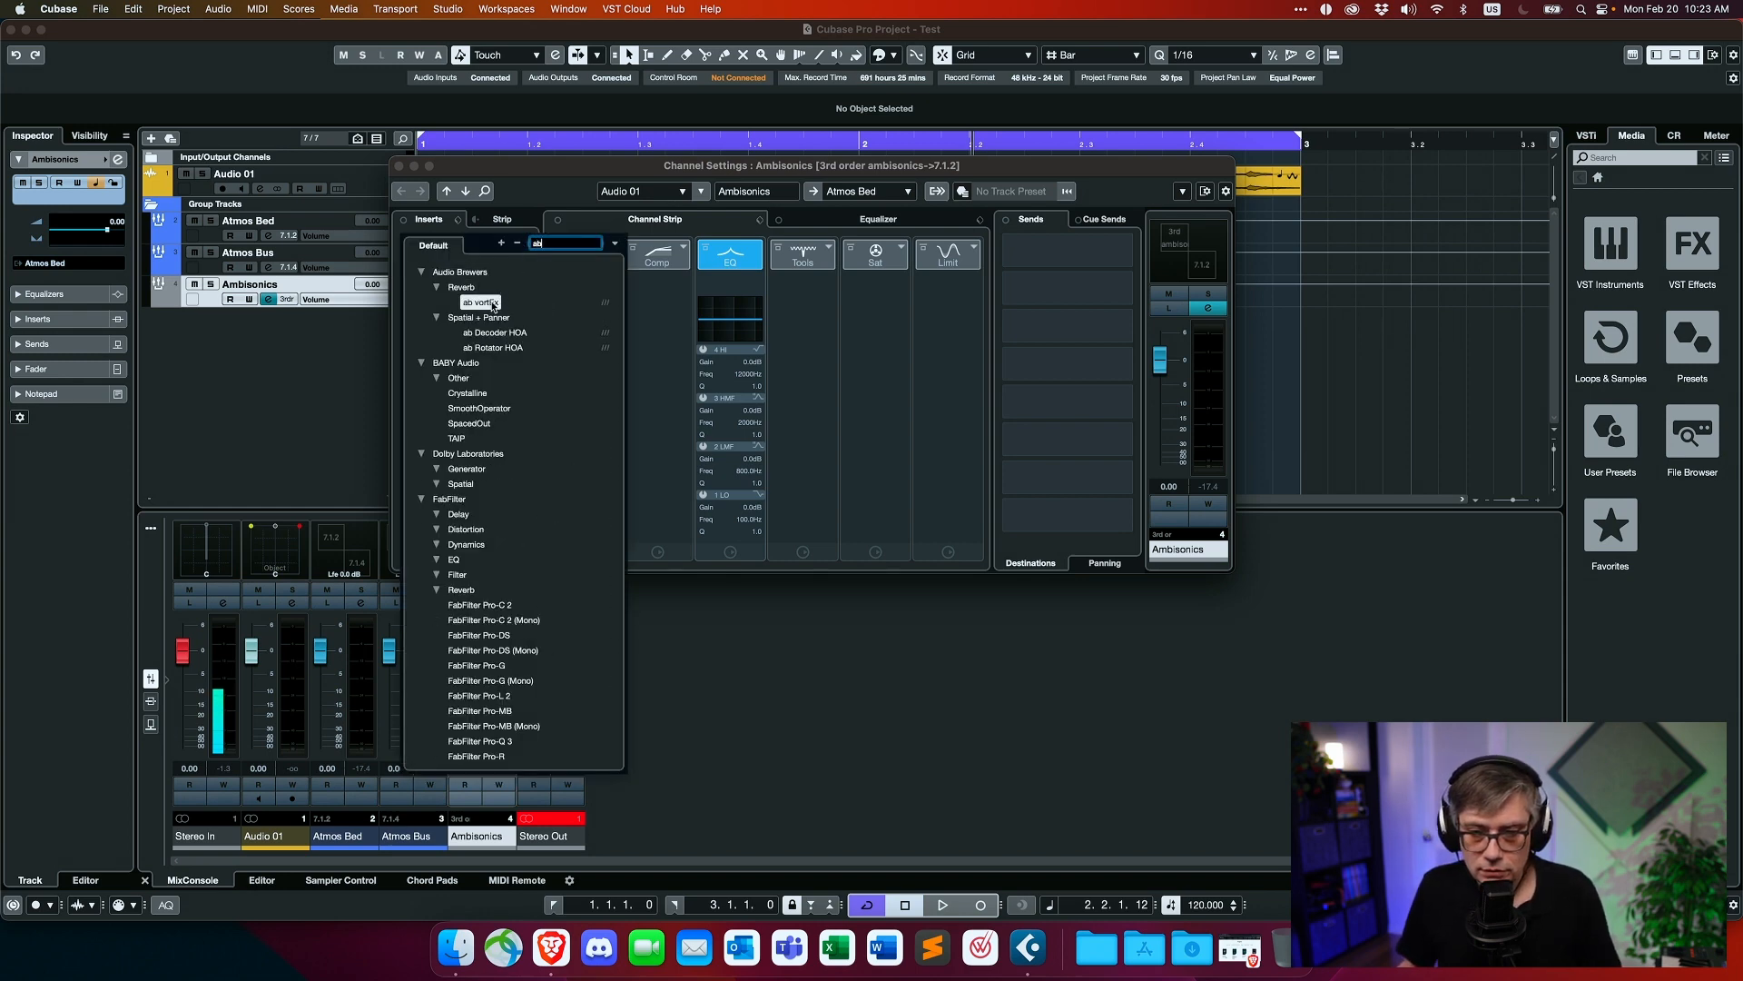
click(480, 303)
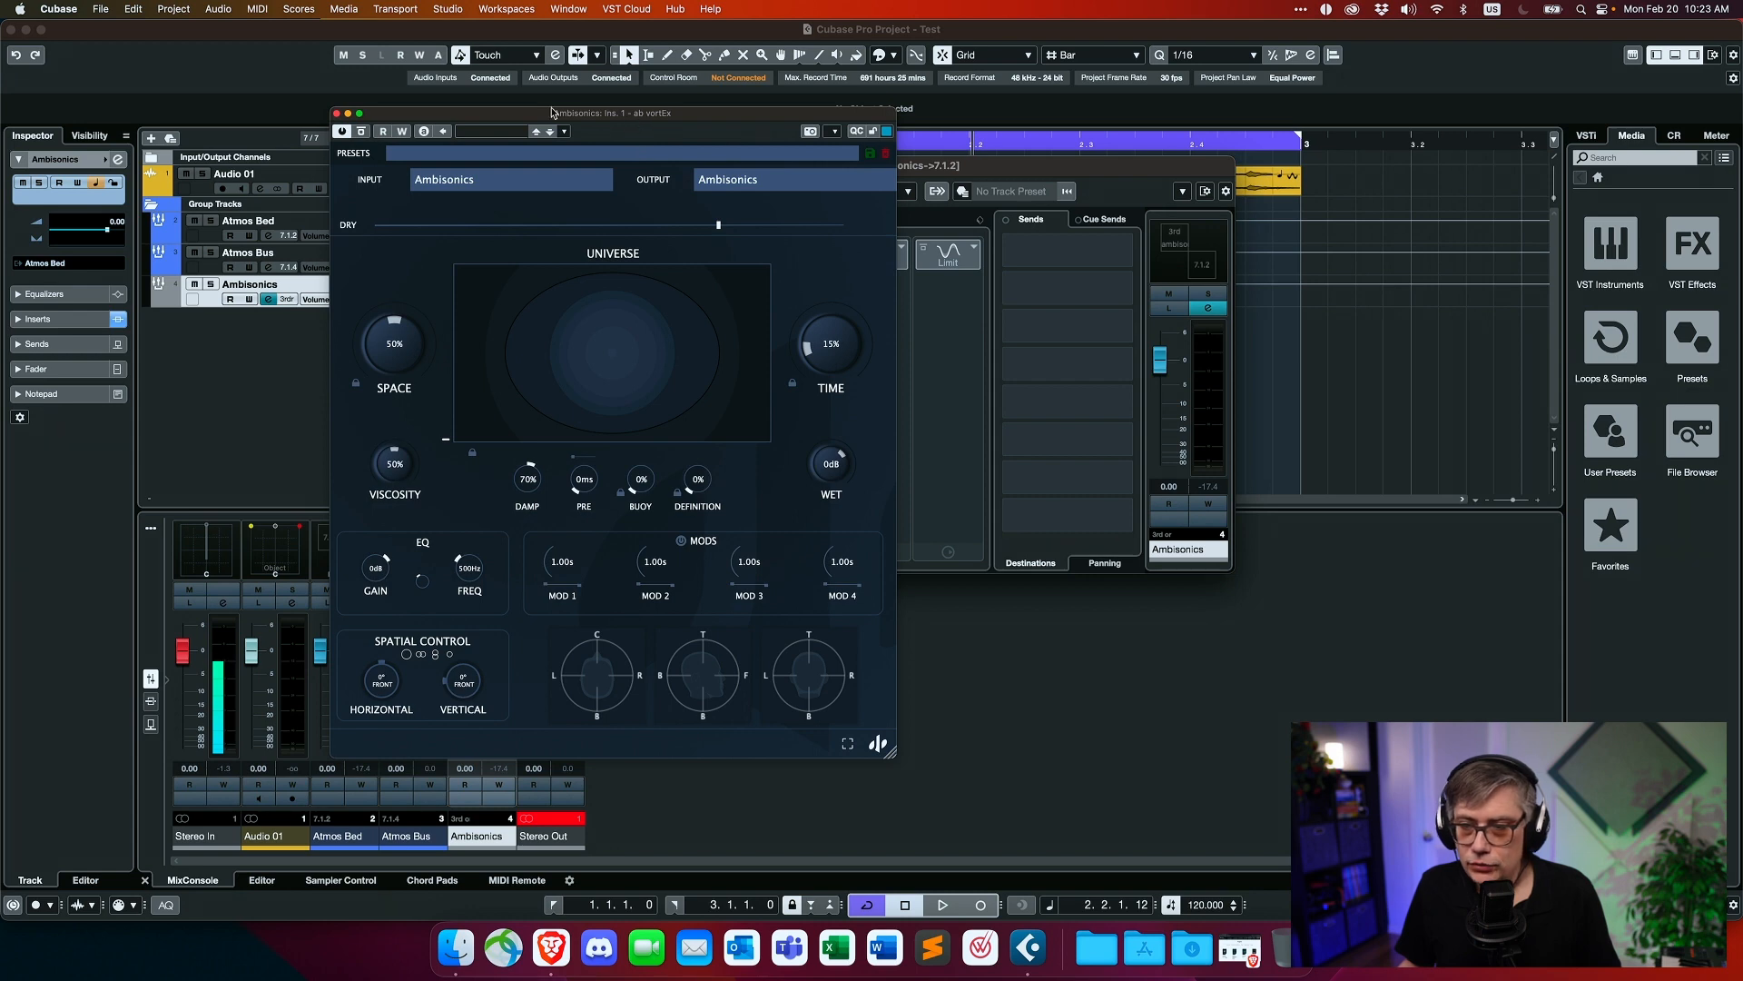
drag(605, 123, 417, 98)
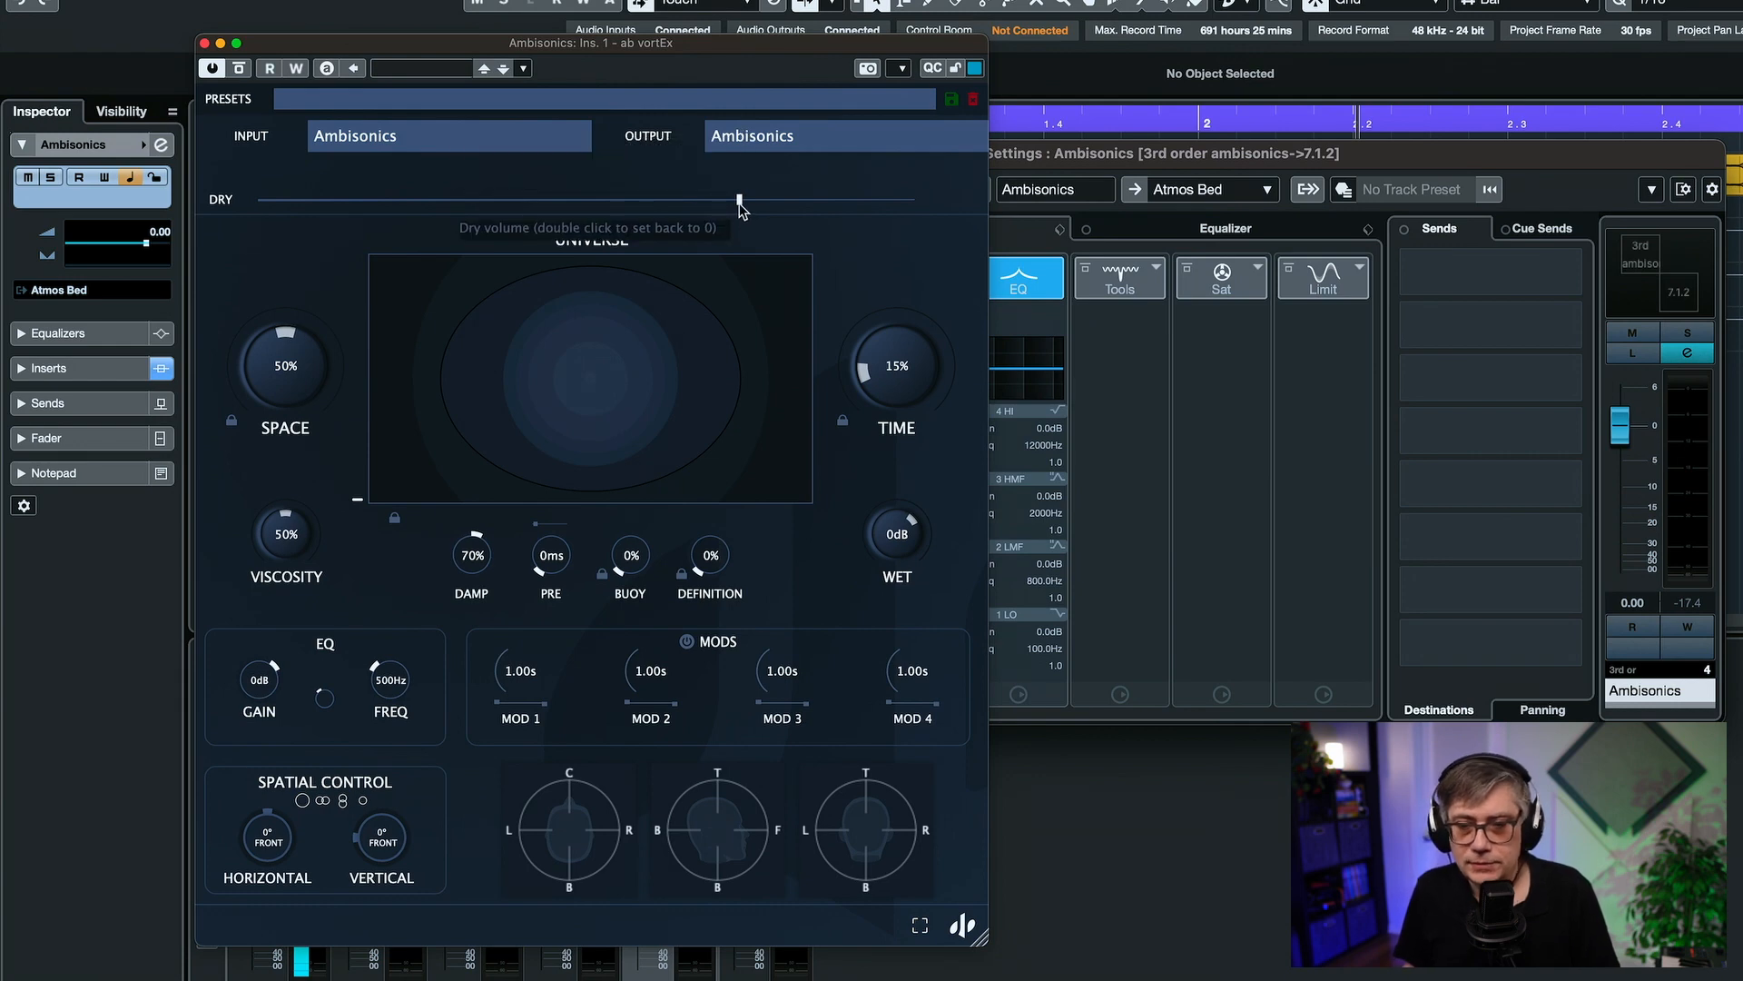
Step: Lower the reverb's dry volume to its minimum and close the Ambisonics channel settings, leaving only the plug-in window open
drag(739, 203, 211, 203)
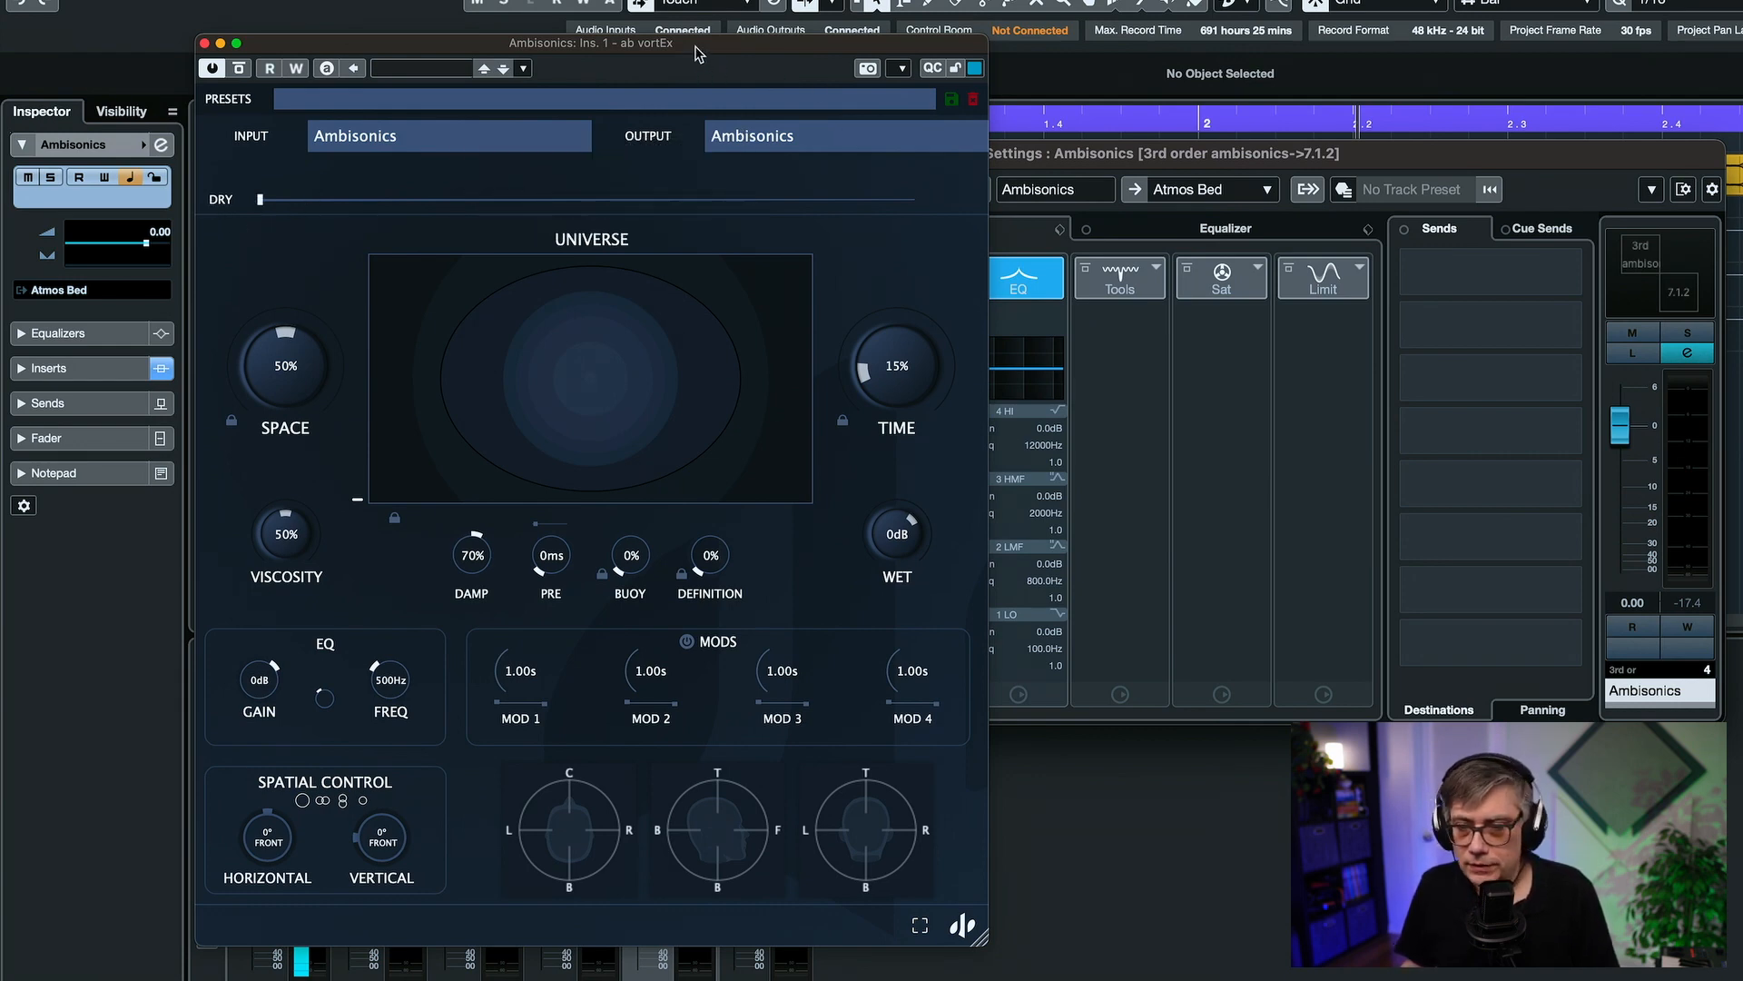
drag(696, 54, 680, 47)
drag(1532, 163, 1742, 180)
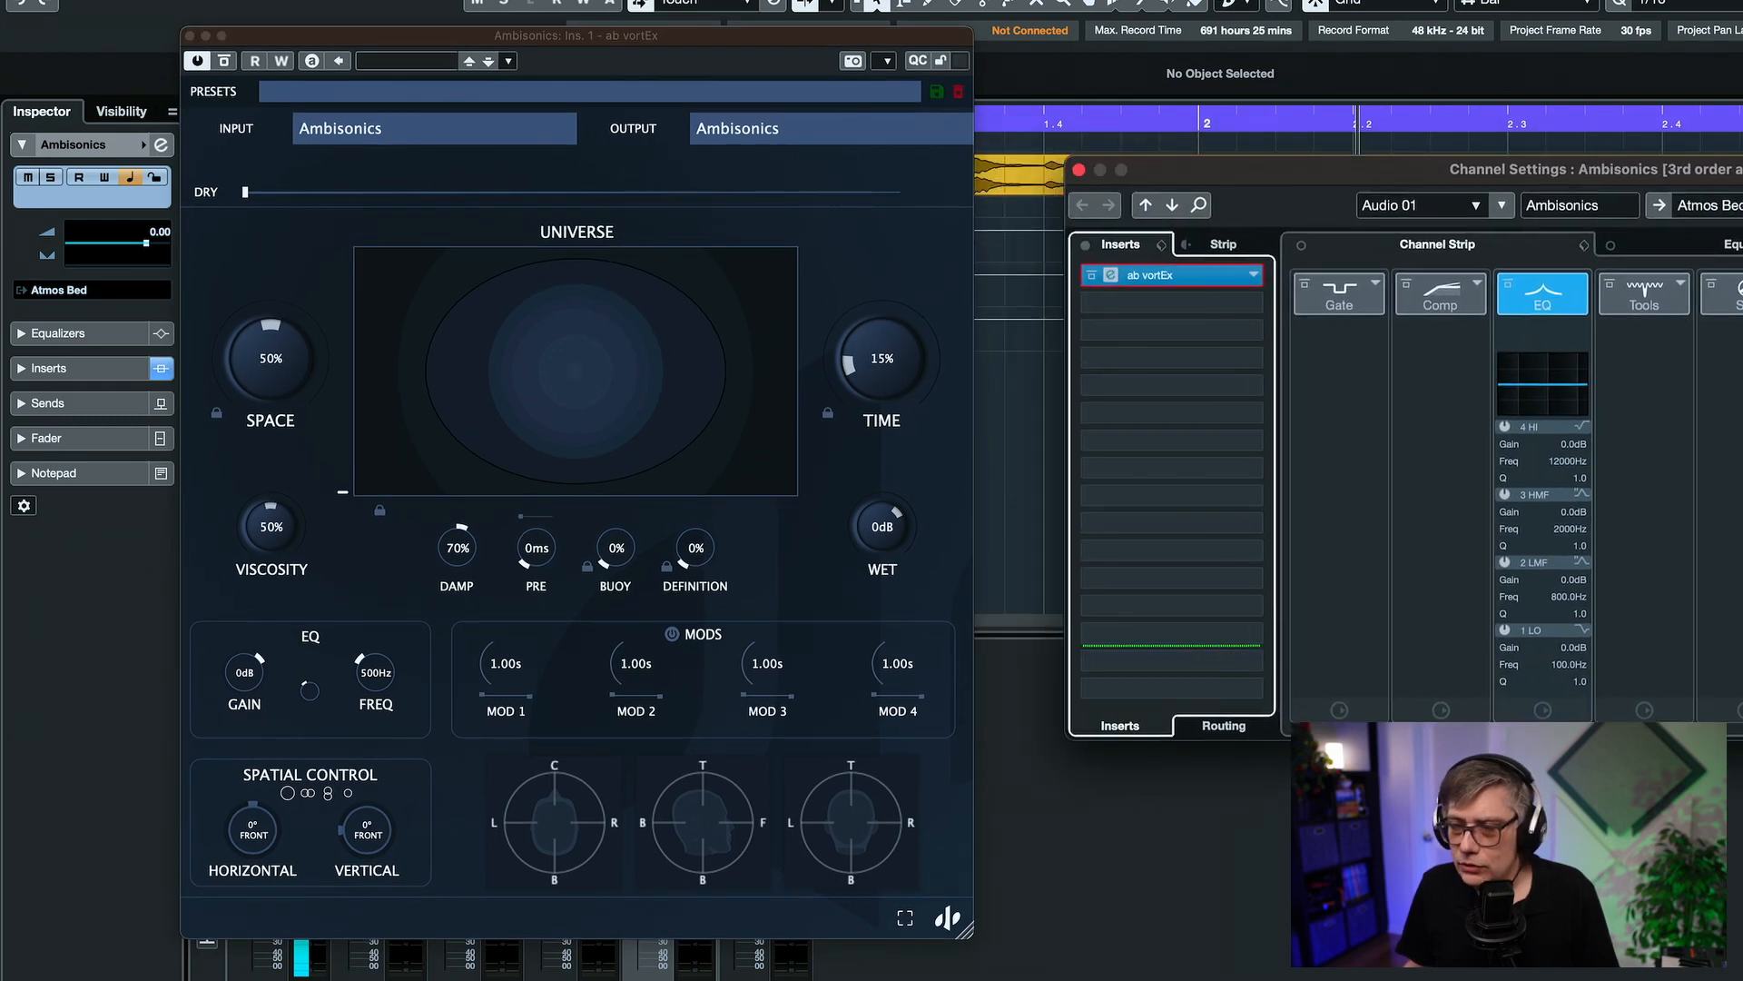
click(1079, 170)
drag(694, 36, 879, 54)
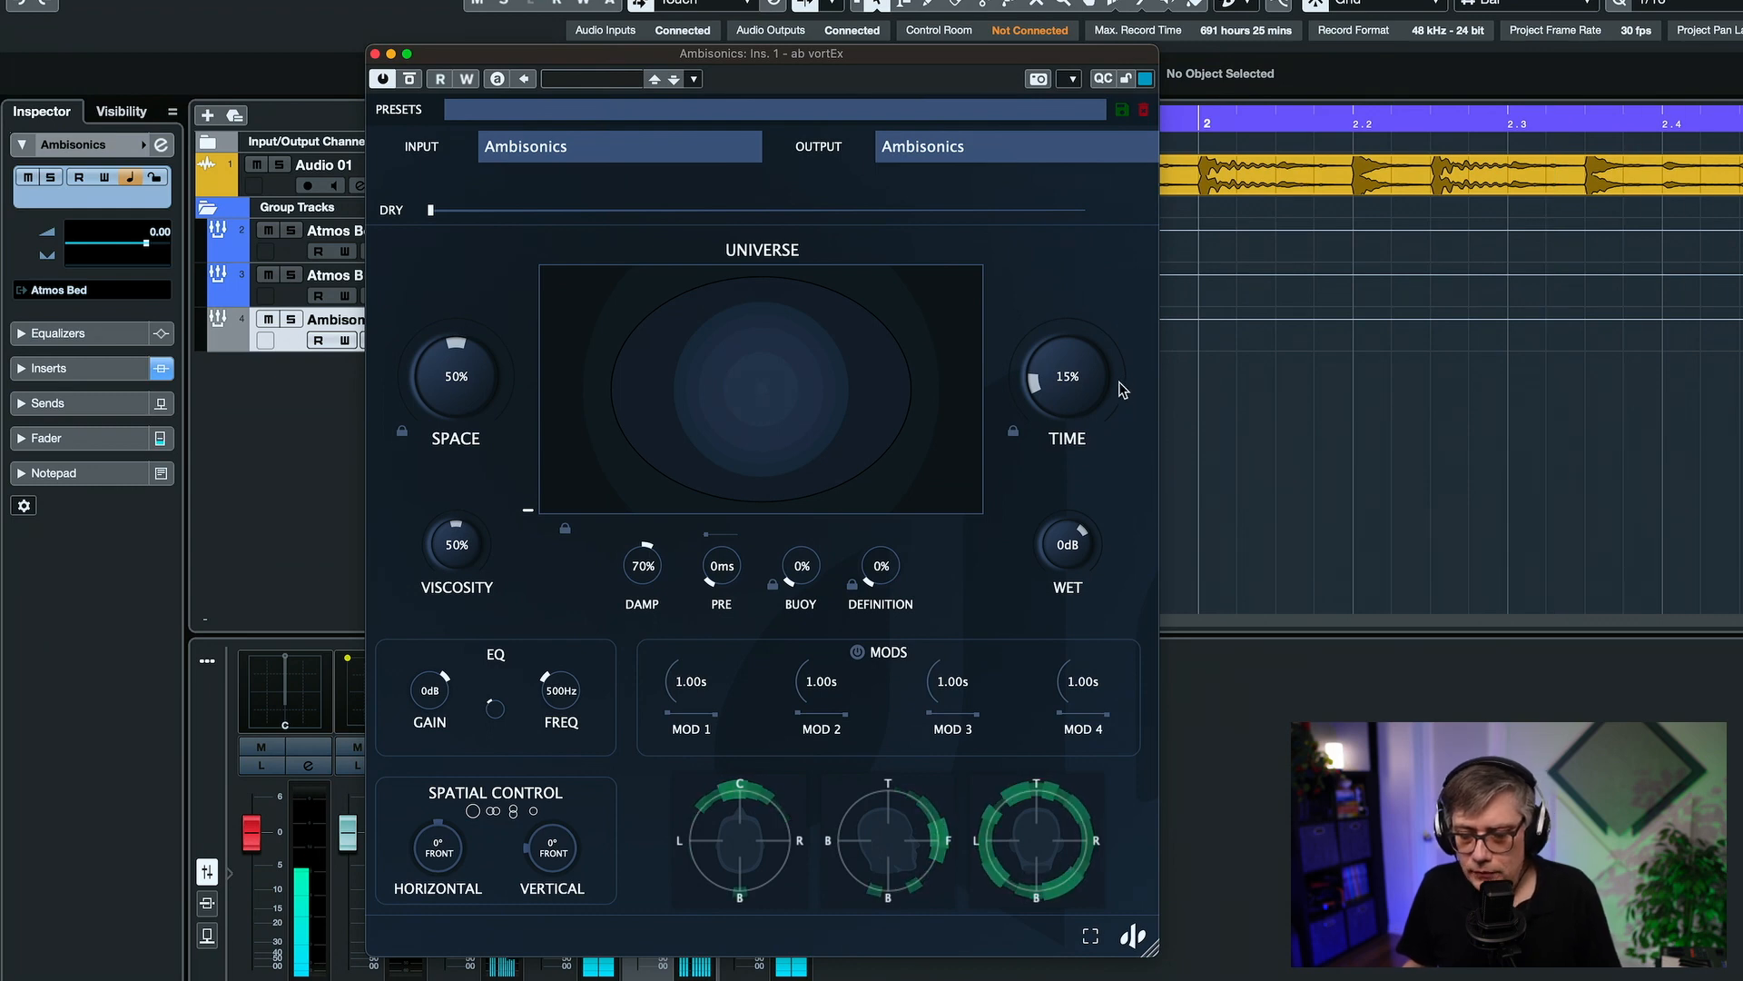
Step: Place the Universe point slightly up and left of centre and set the reverb's Wet level to 6 dB
mouse_move(1119, 382)
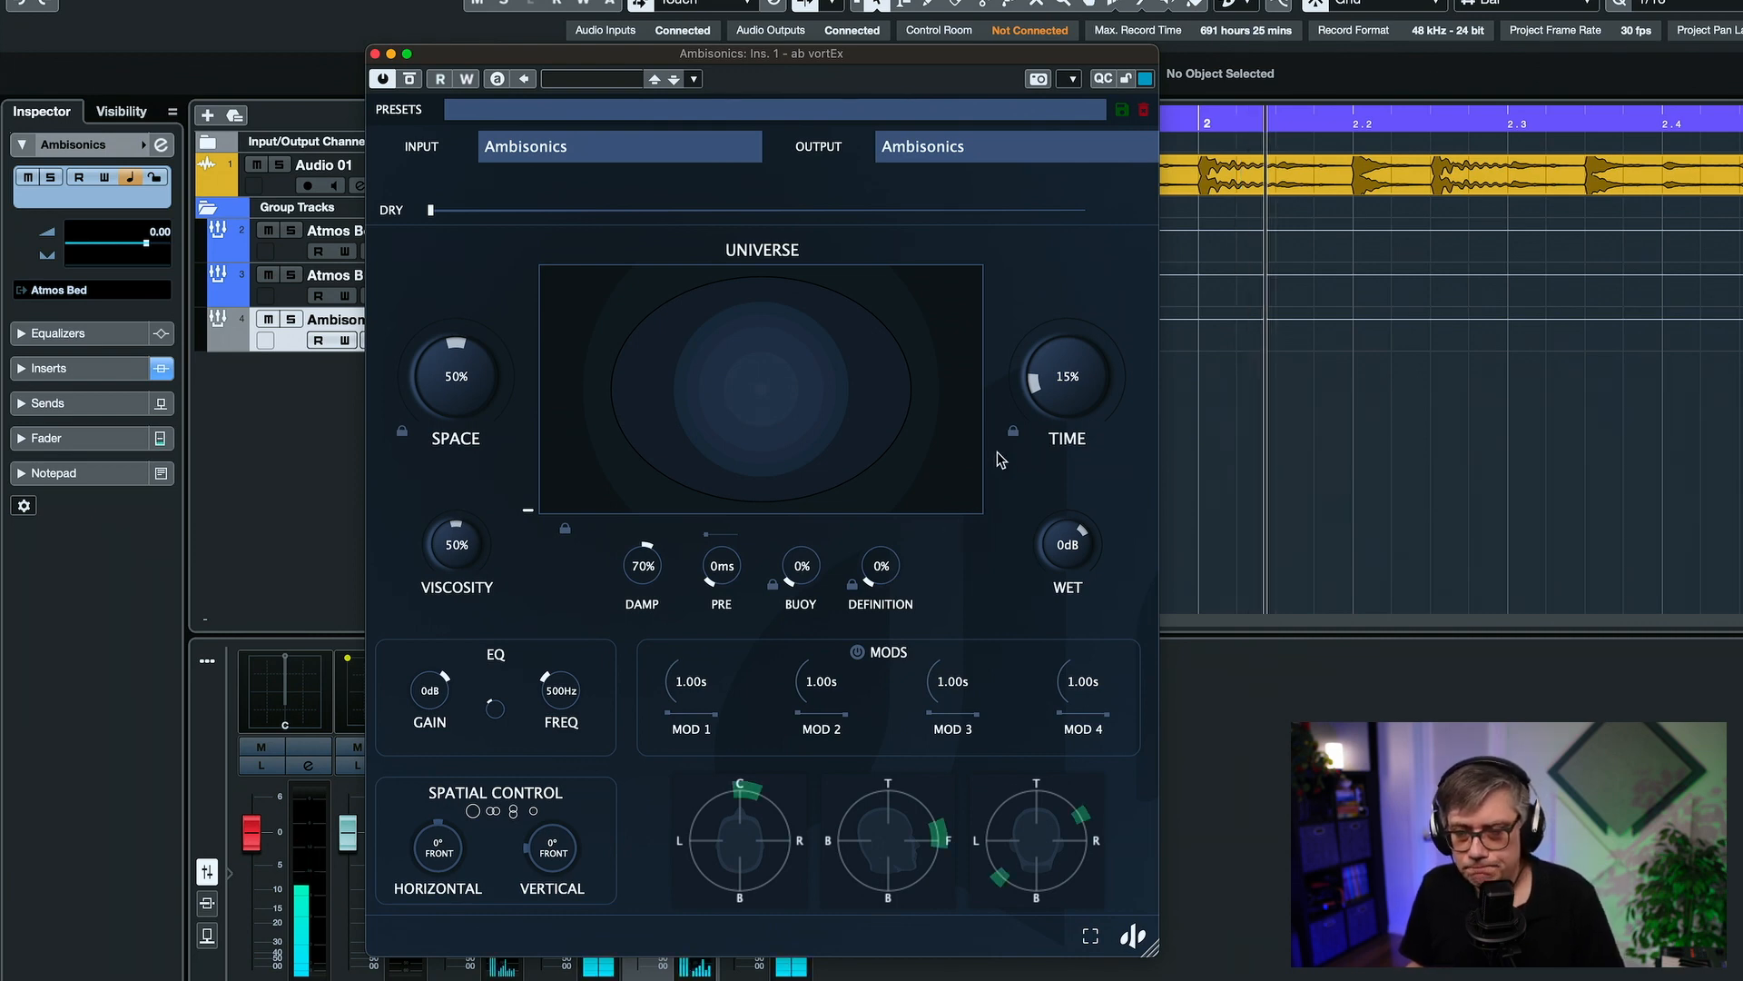
click(810, 411)
drag(812, 417, 720, 358)
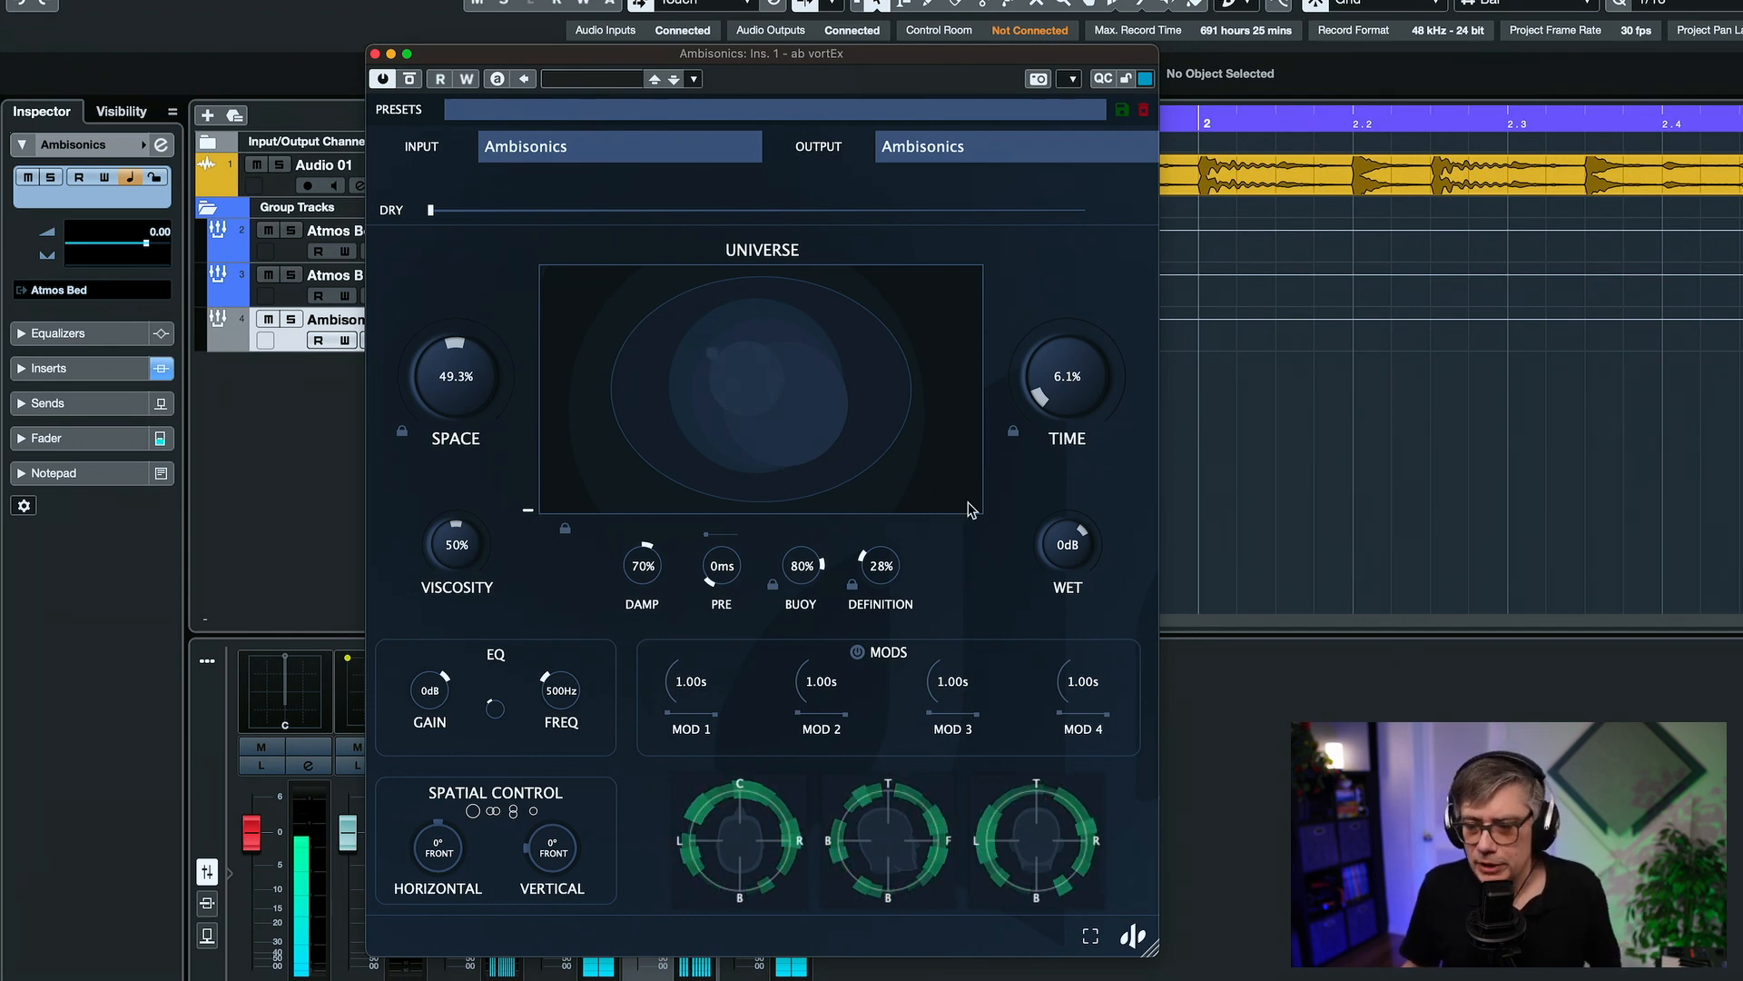
drag(1058, 559, 1064, 530)
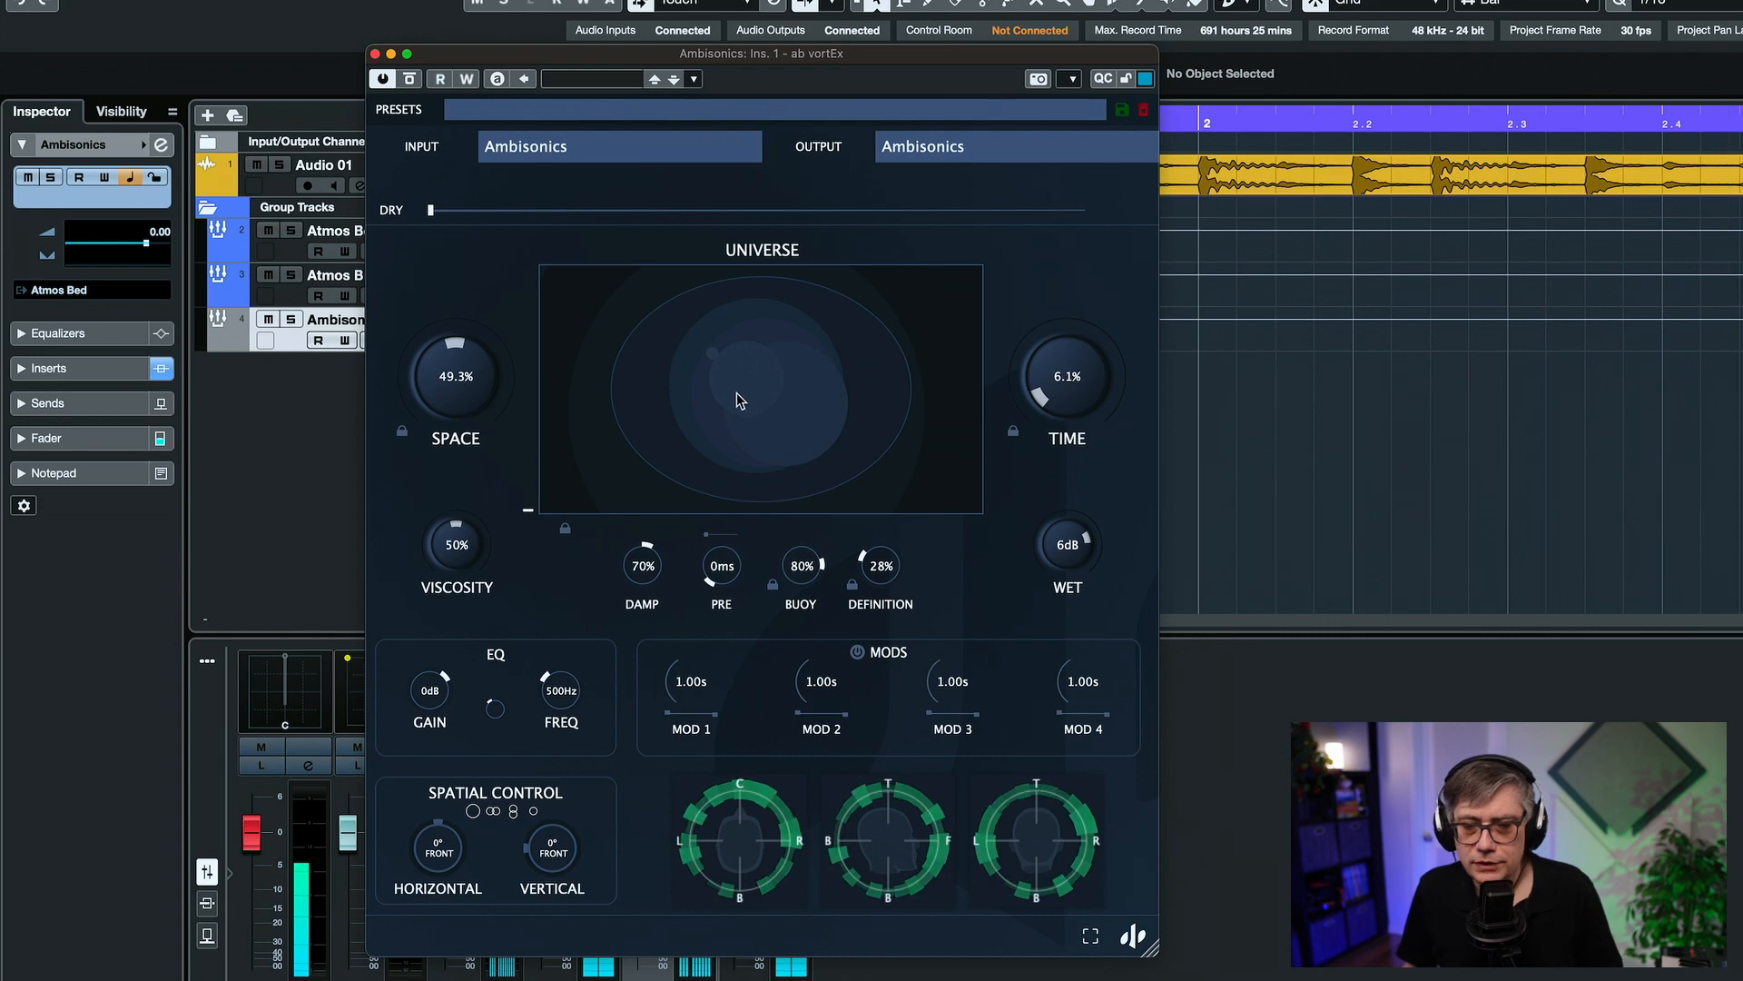
Step: Try the Universe point at the far upper right, the far lower left and back just right of centre
drag(714, 356, 926, 311)
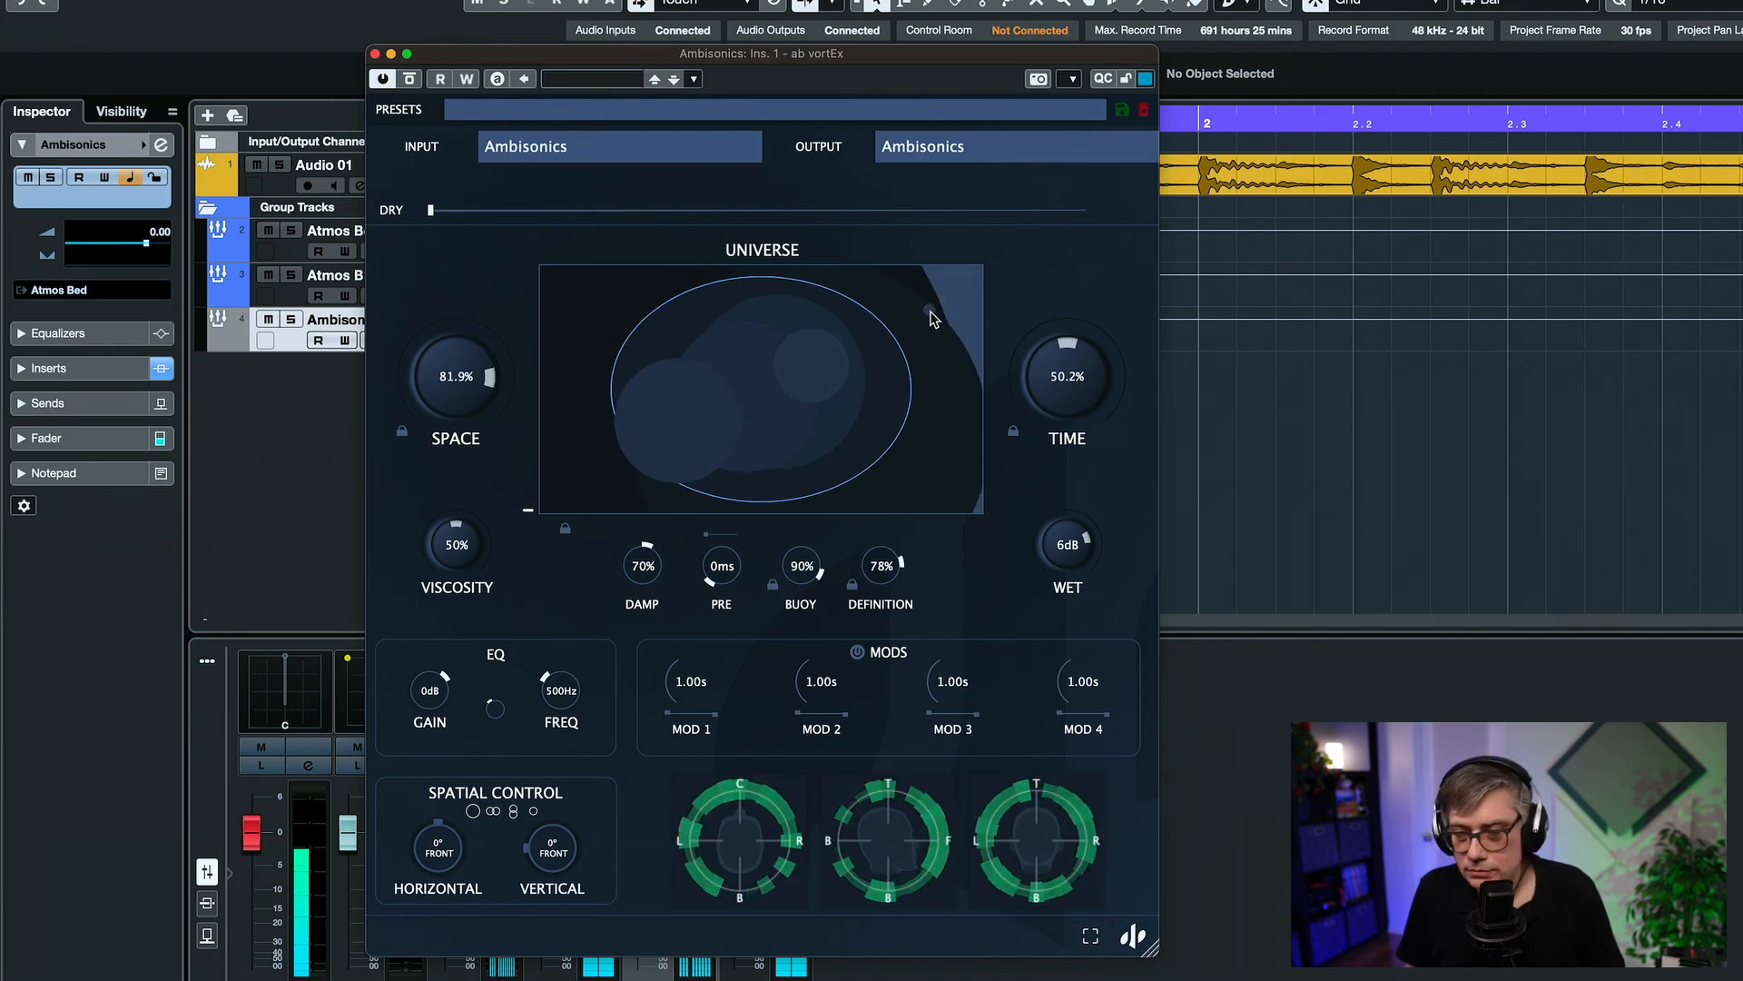
drag(926, 311, 576, 437)
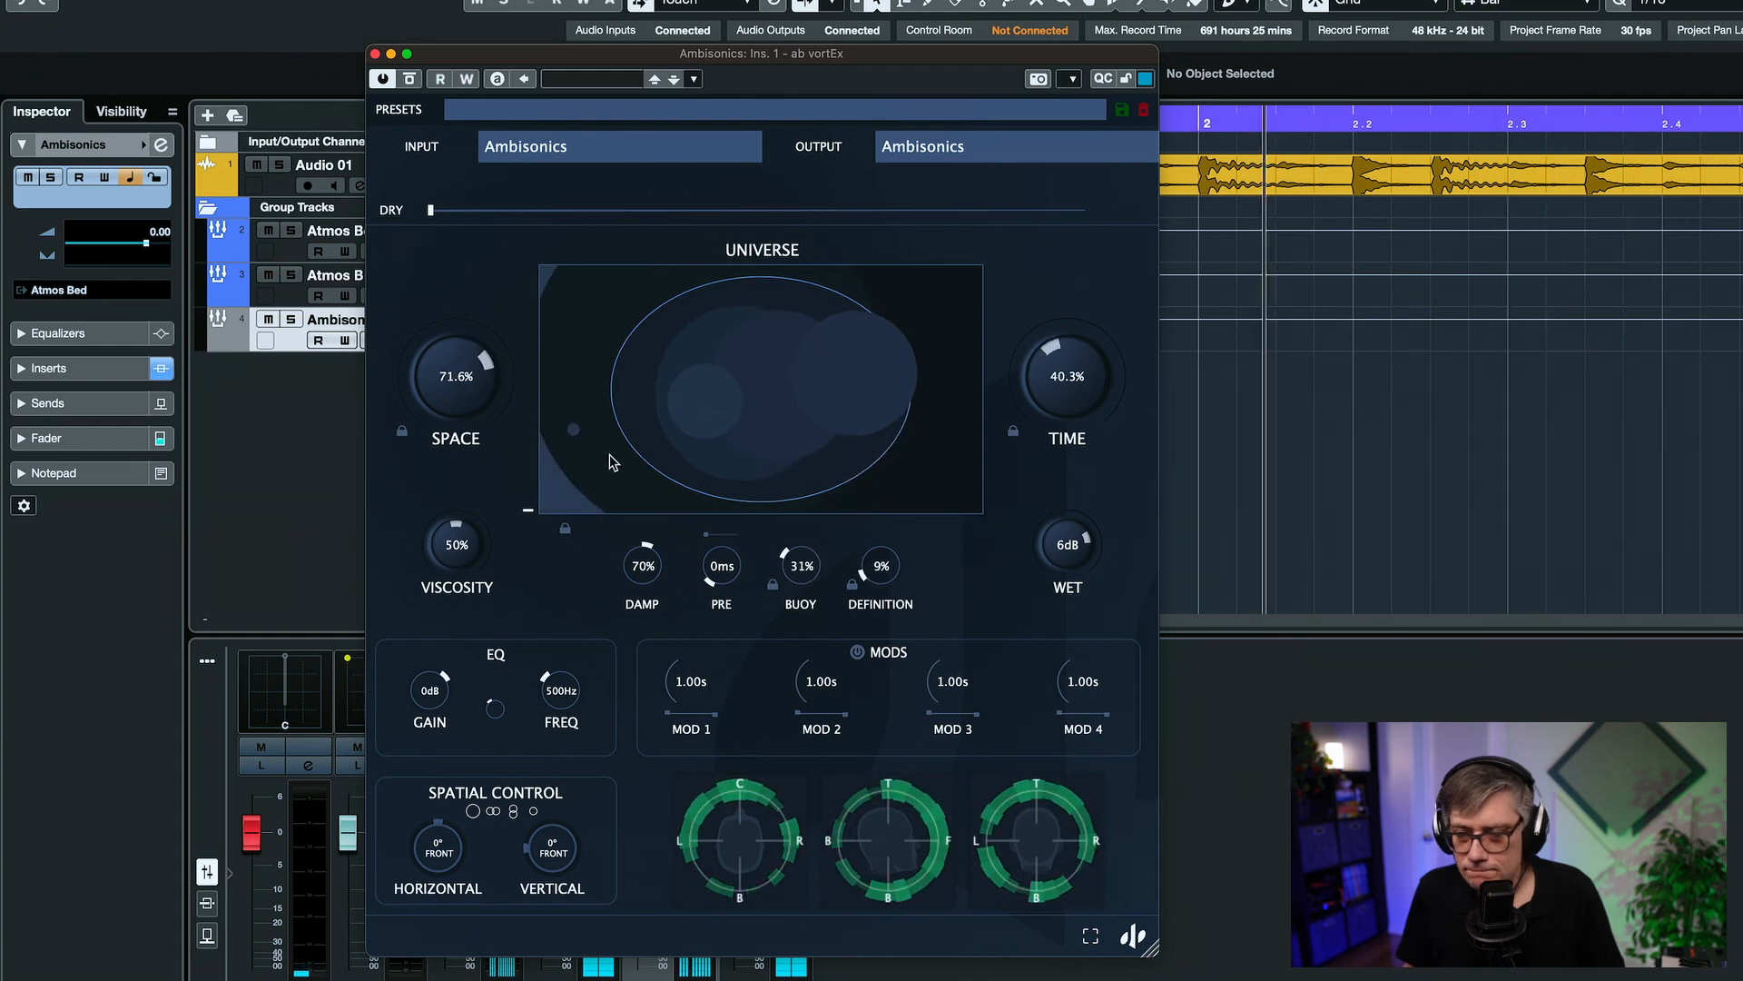
drag(565, 430, 819, 428)
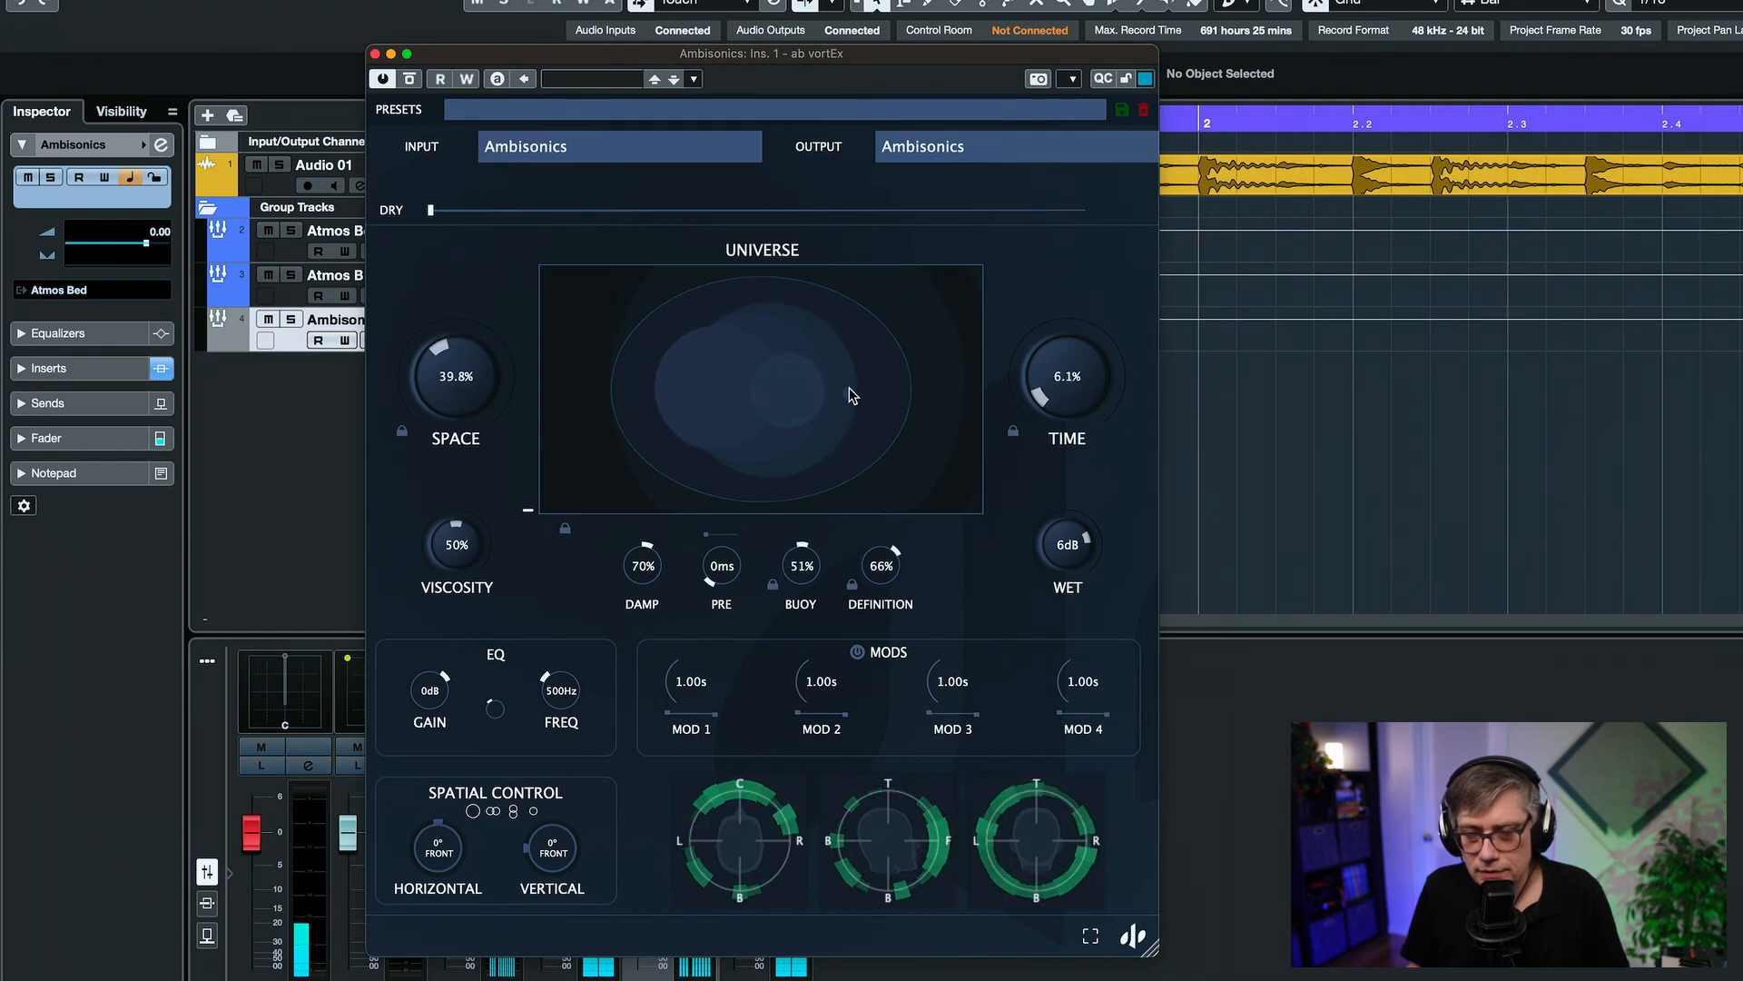
key(space)
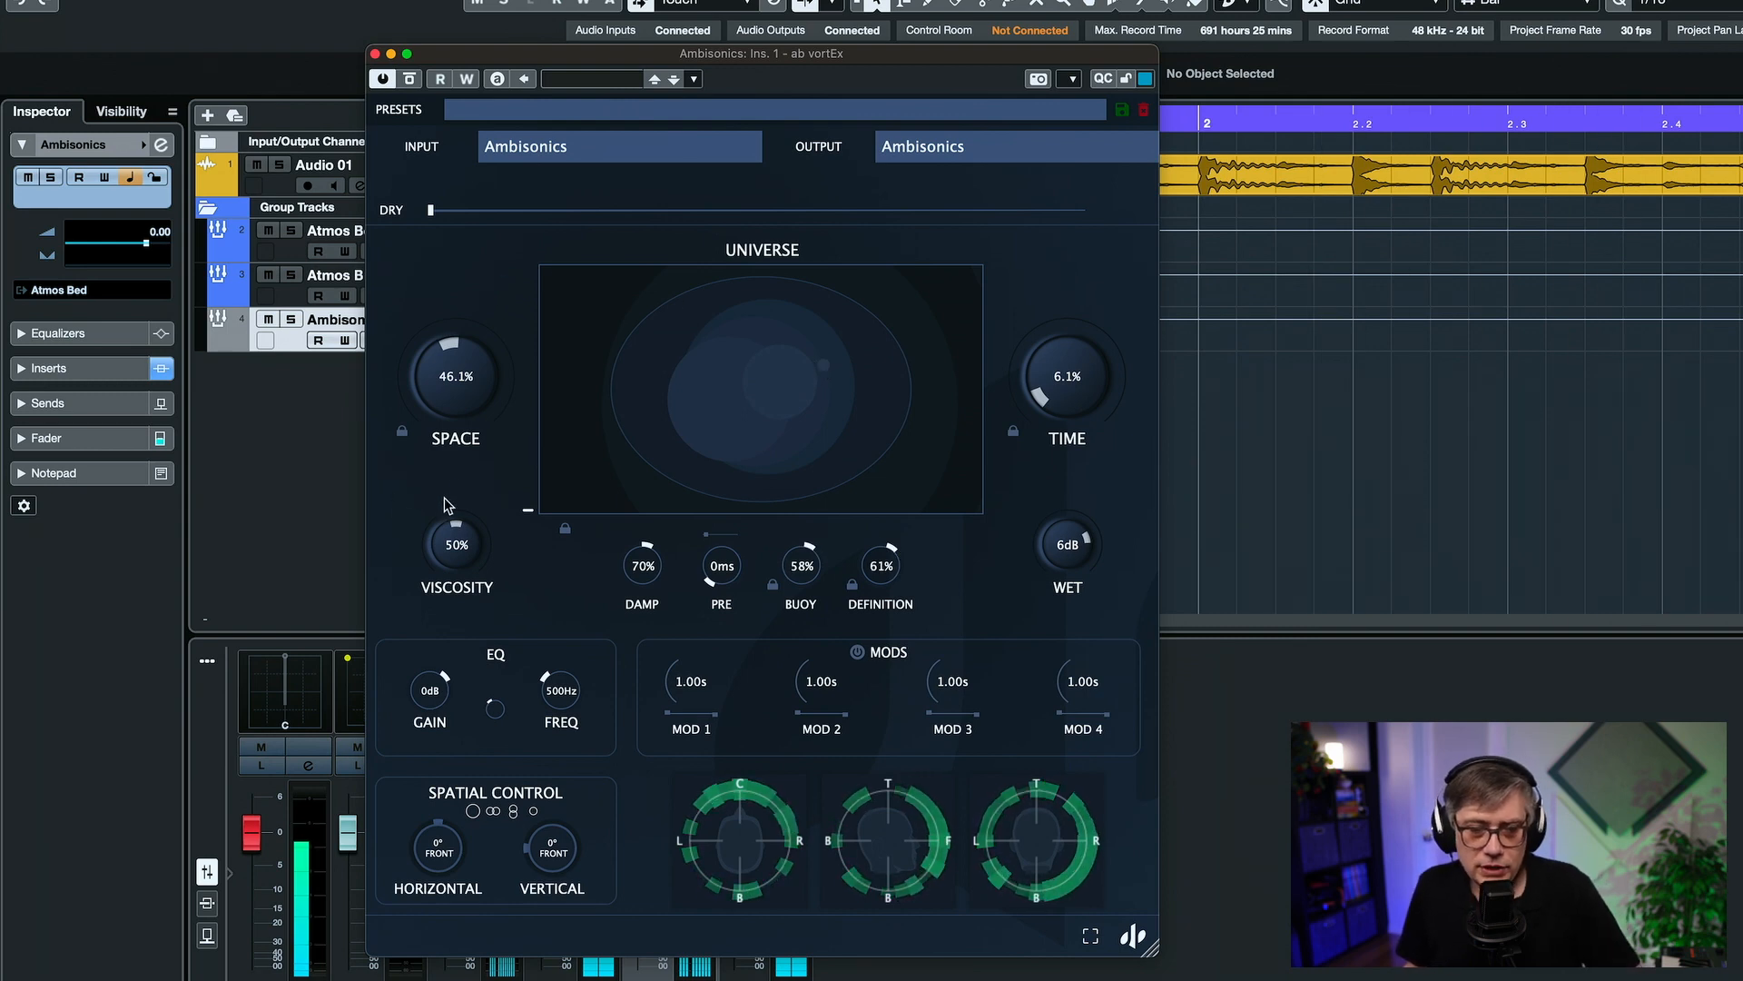
Step: Set the reverb's Space to 39.8% and Time to 14.3%, and lock the Space parameter
mouse_move(445, 402)
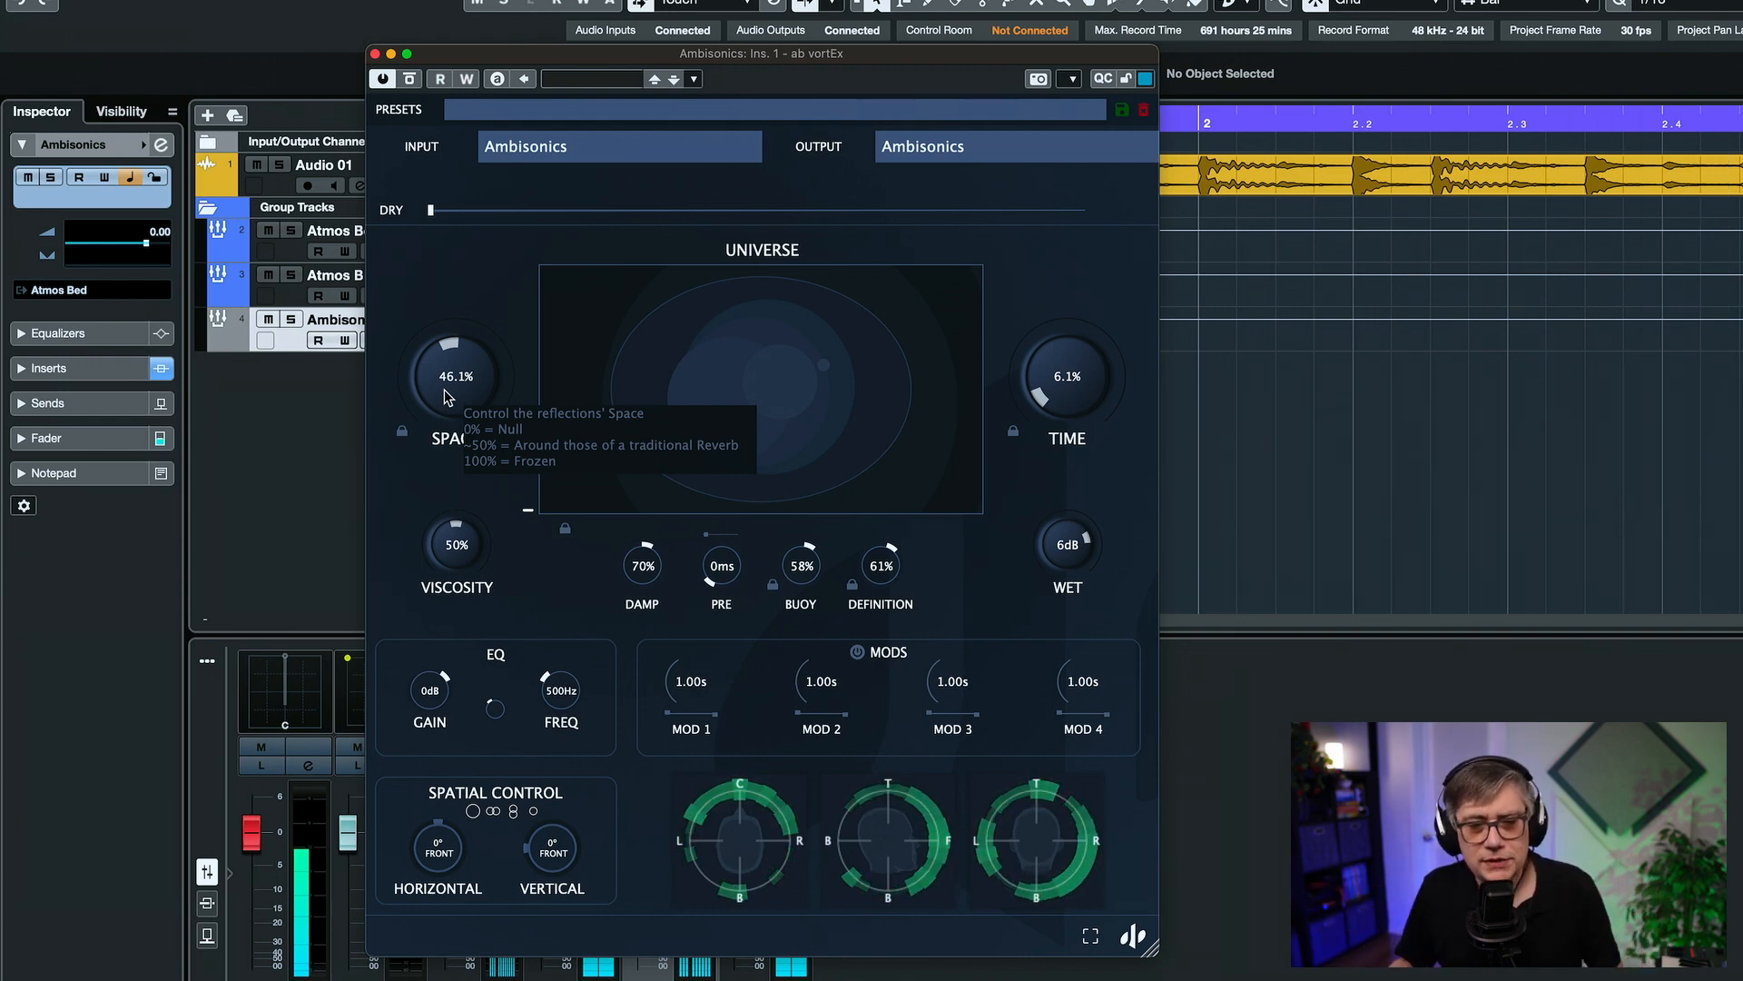
mouse_move(1060, 379)
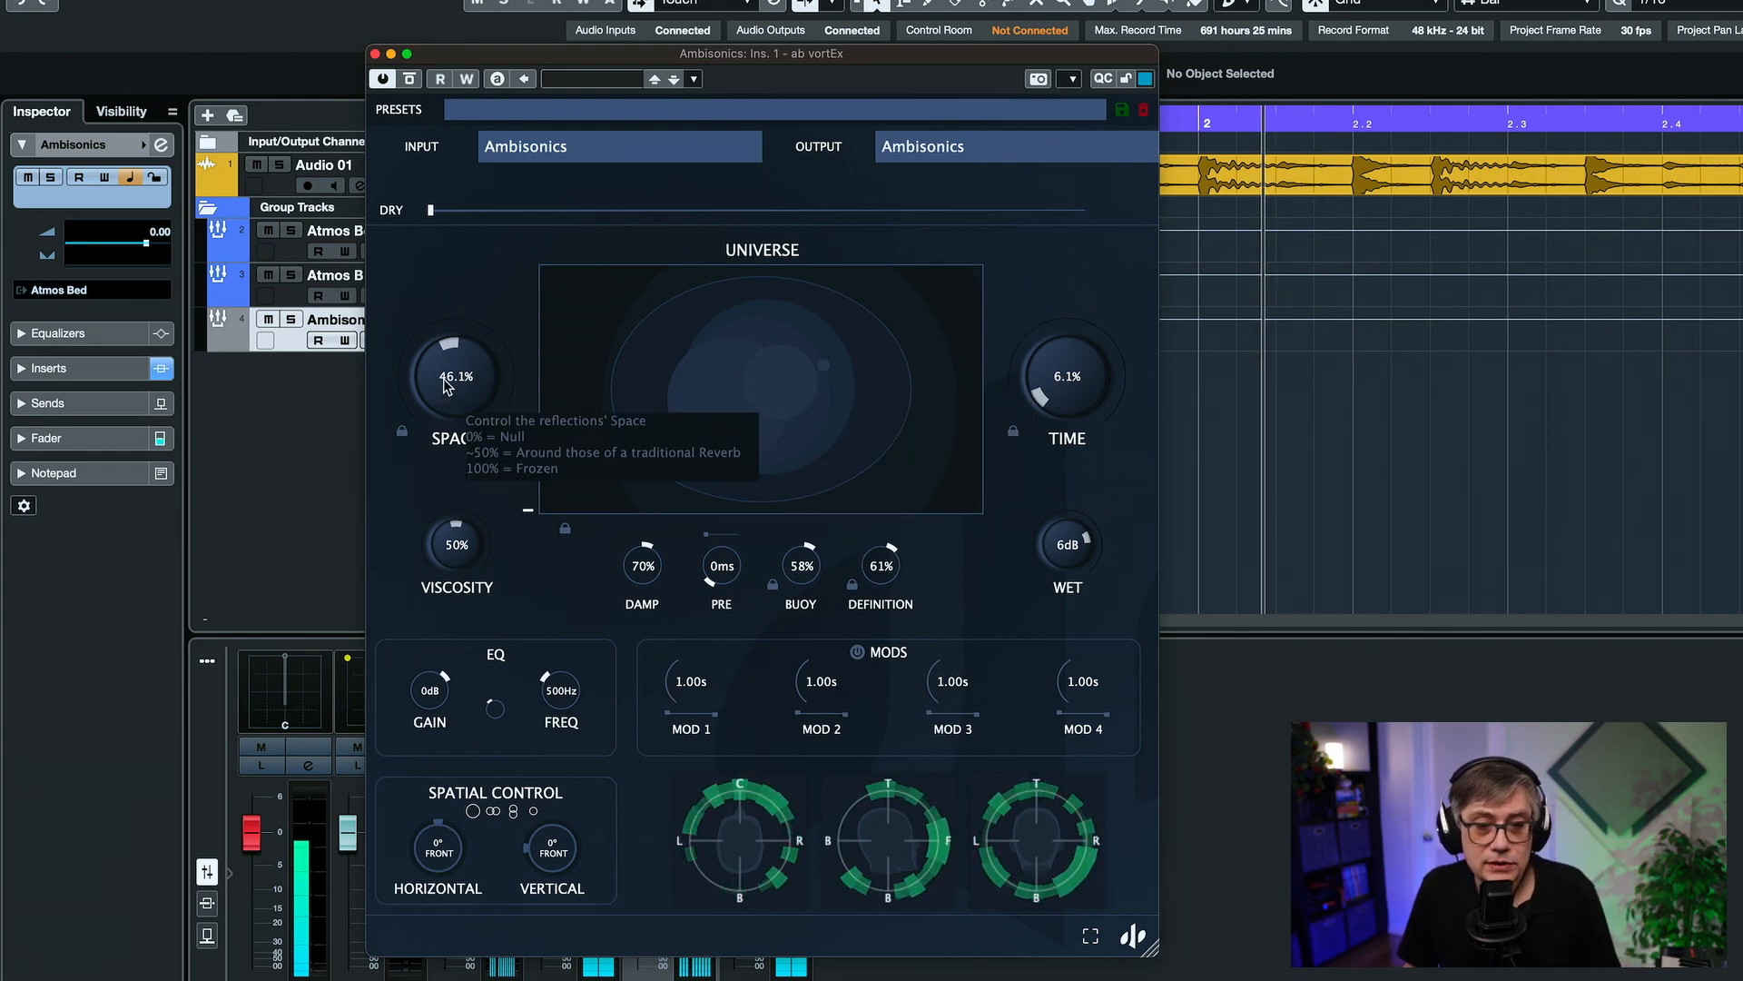
drag(445, 389, 440, 334)
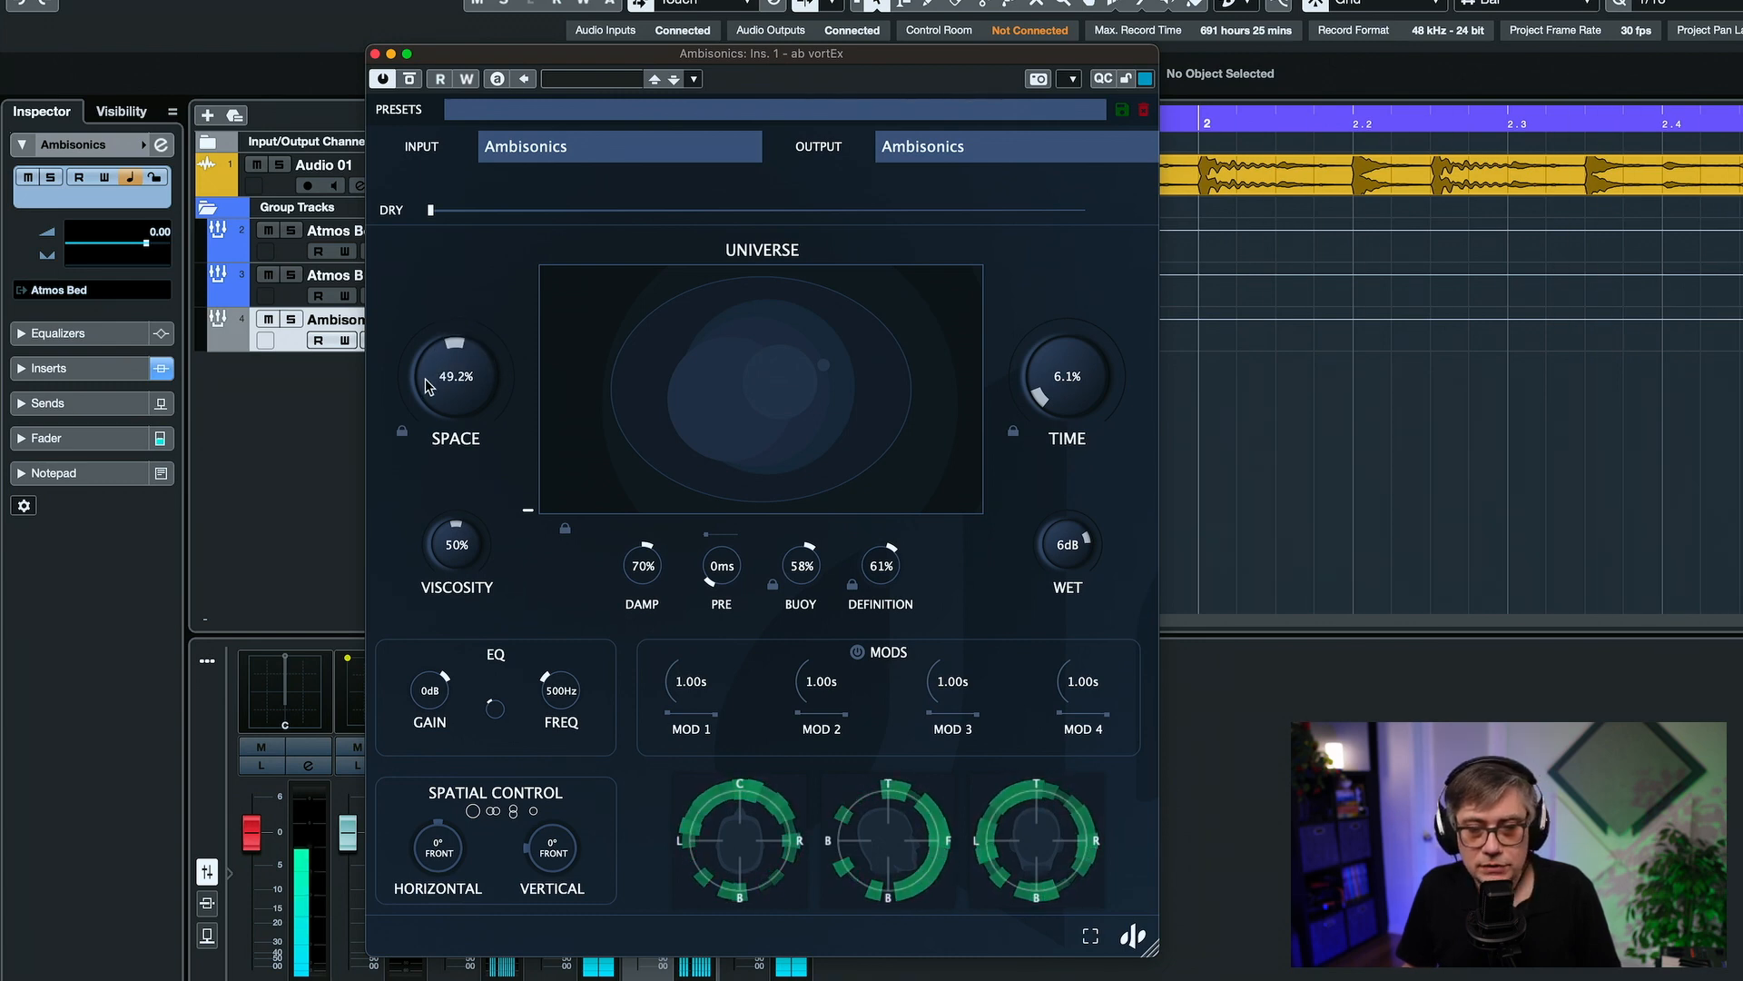
drag(433, 405, 434, 403)
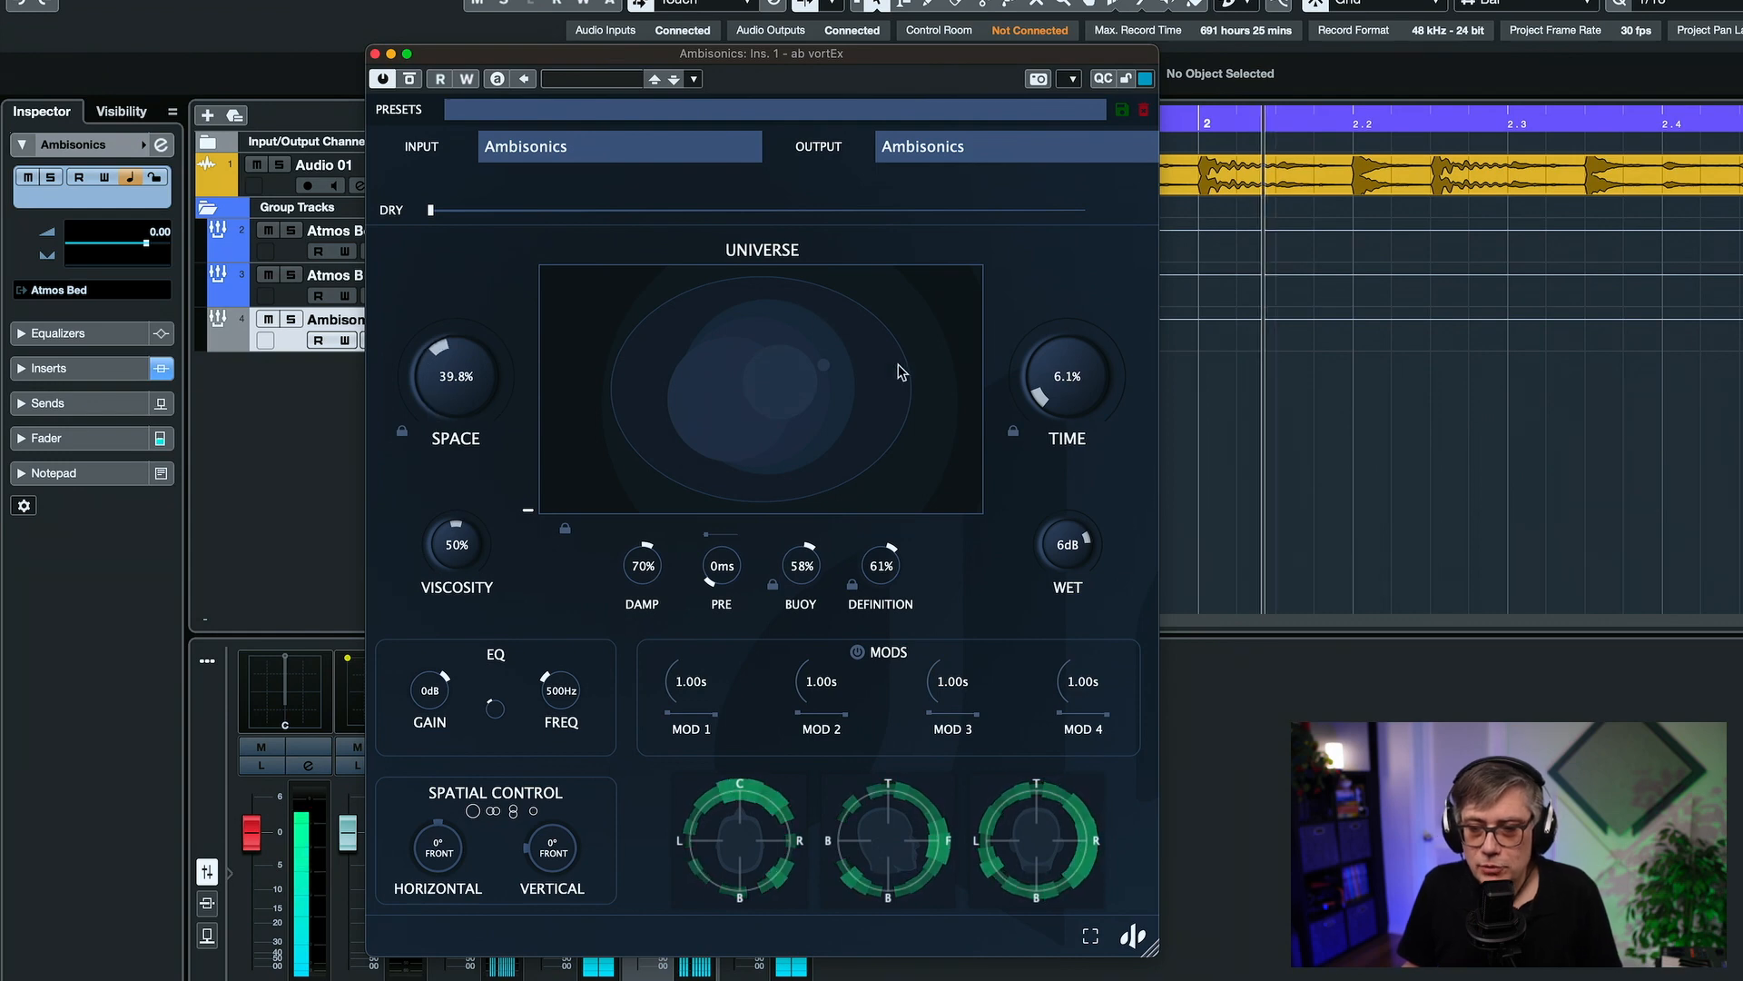
mouse_move(1066, 377)
mouse_down()
mouse_move(1043, 362)
mouse_move(1061, 329)
mouse_move(1038, 386)
mouse_up()
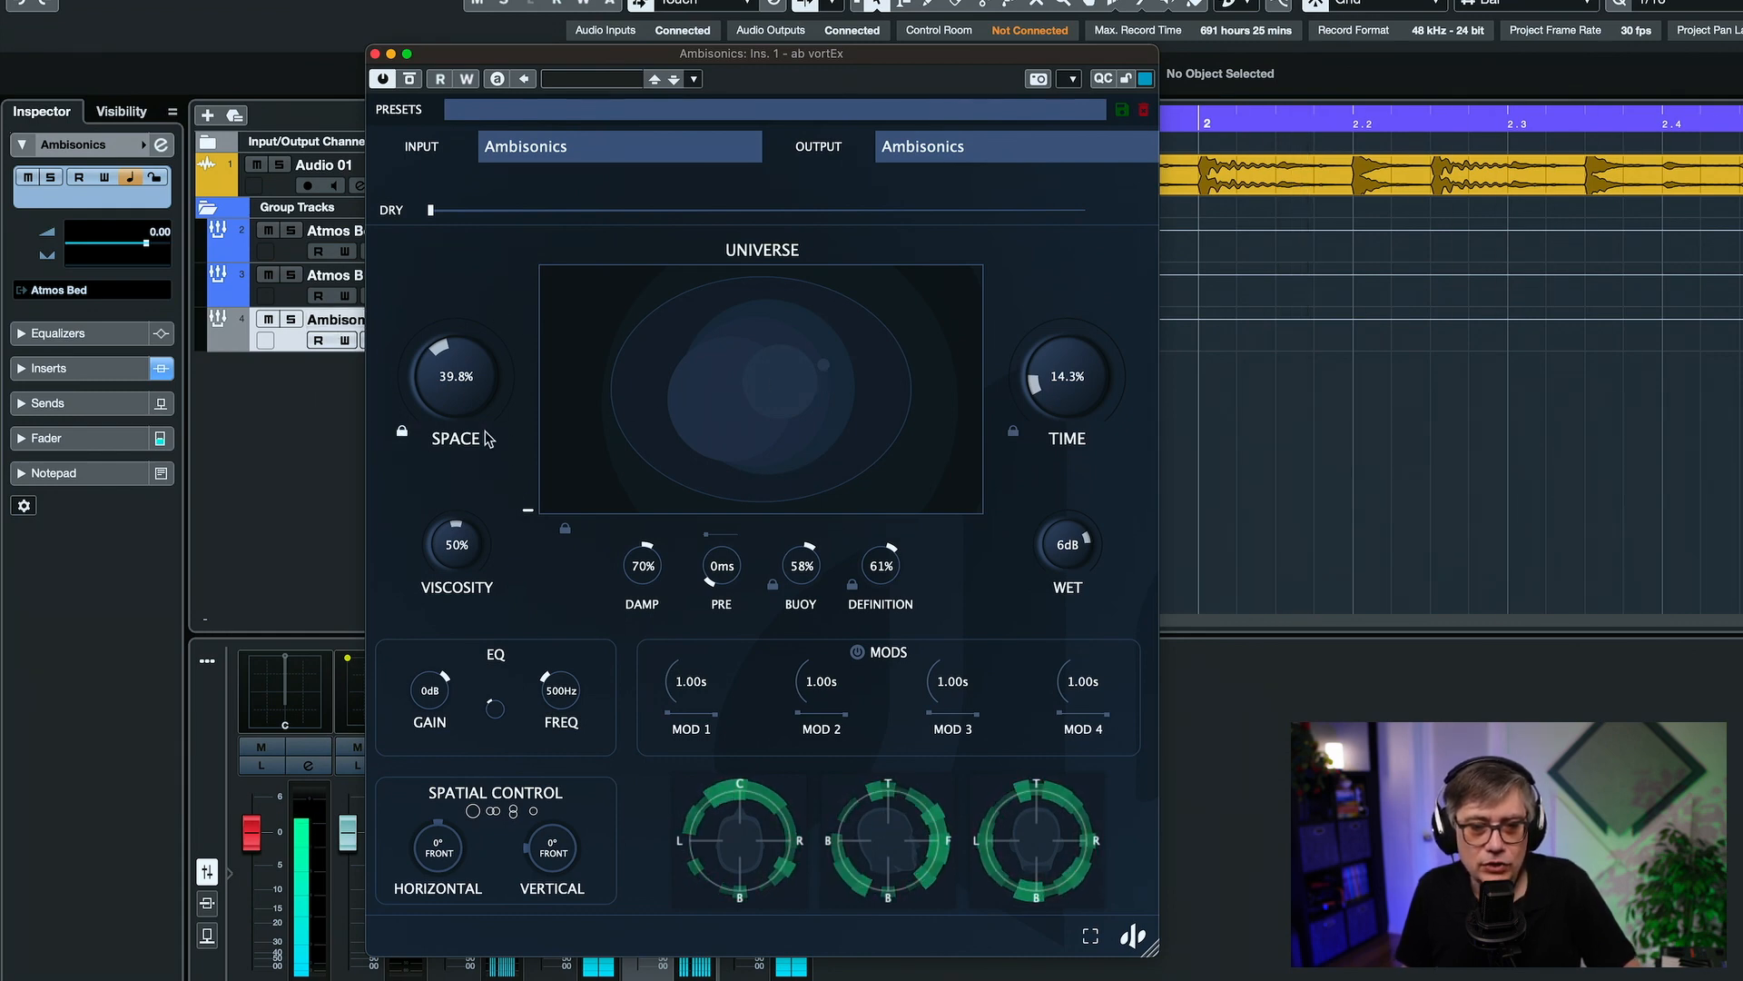
Step: Move the Universe point around with Space locked, ending left of centre at about 6.9% Time, 34% Buoy and 29% Definition
click(827, 373)
click(787, 330)
drag(784, 326, 784, 413)
drag(879, 368, 903, 326)
mouse_move(787, 377)
mouse_down()
mouse_move(631, 307)
mouse_move(595, 391)
mouse_move(928, 442)
mouse_move(926, 316)
mouse_move(789, 348)
mouse_up()
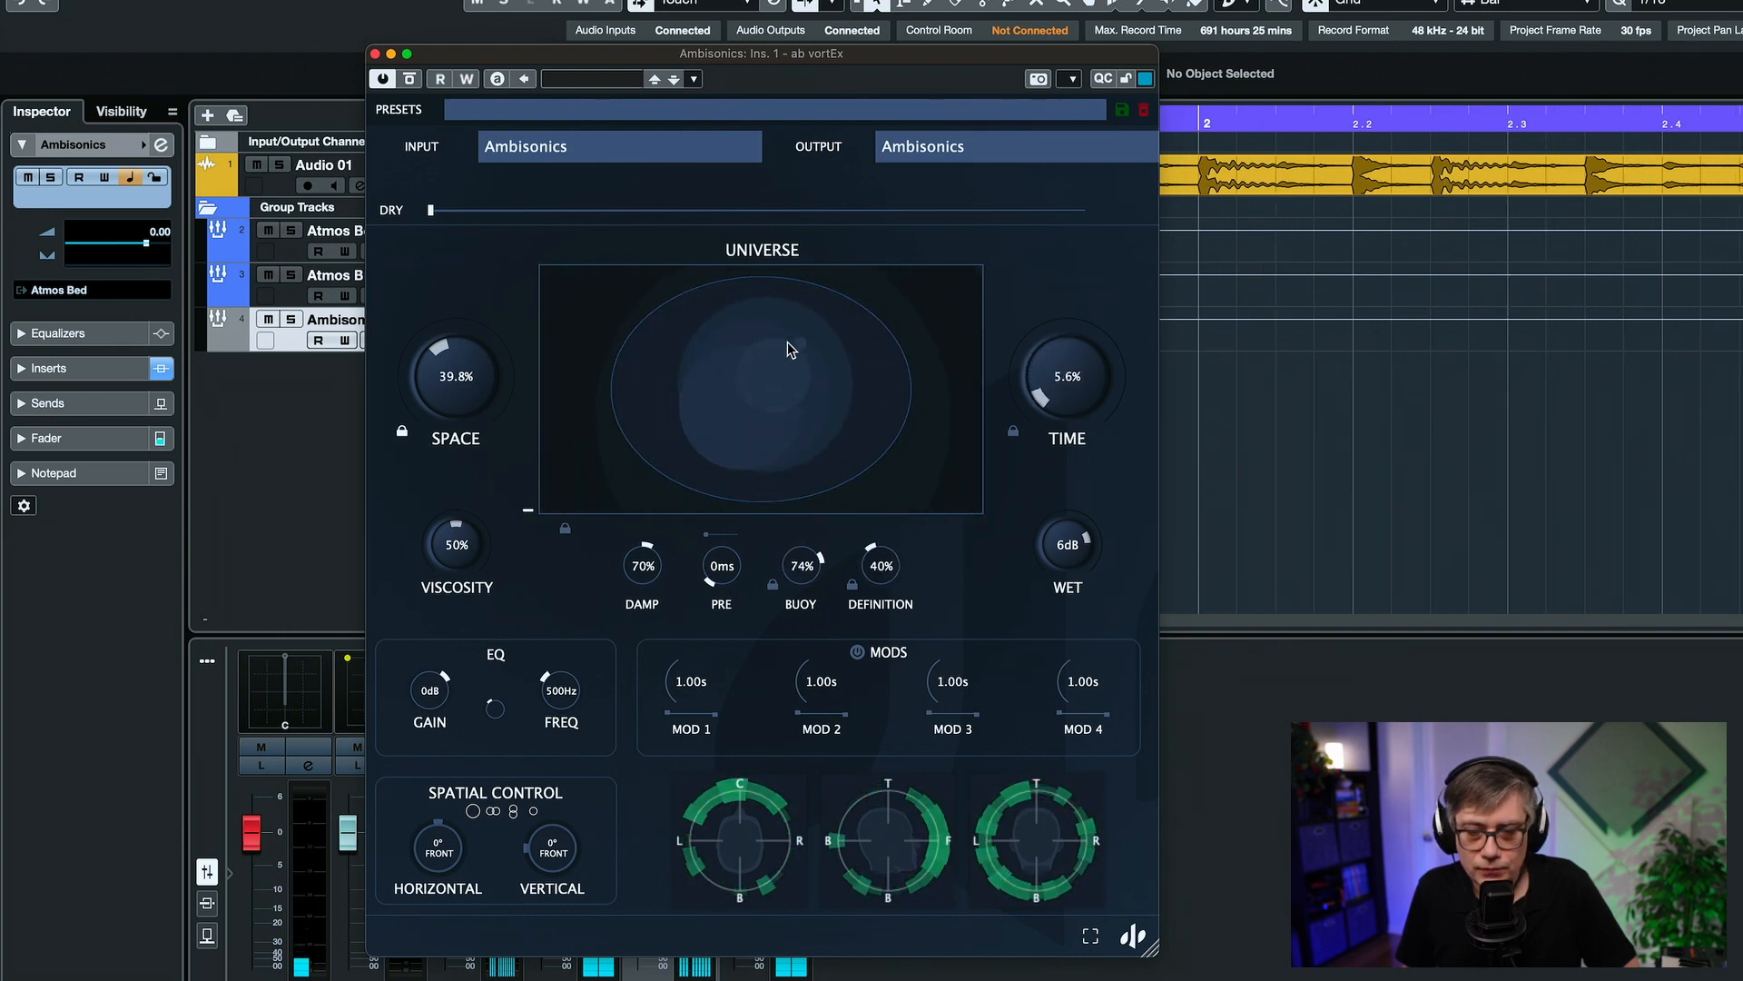
drag(679, 352, 676, 399)
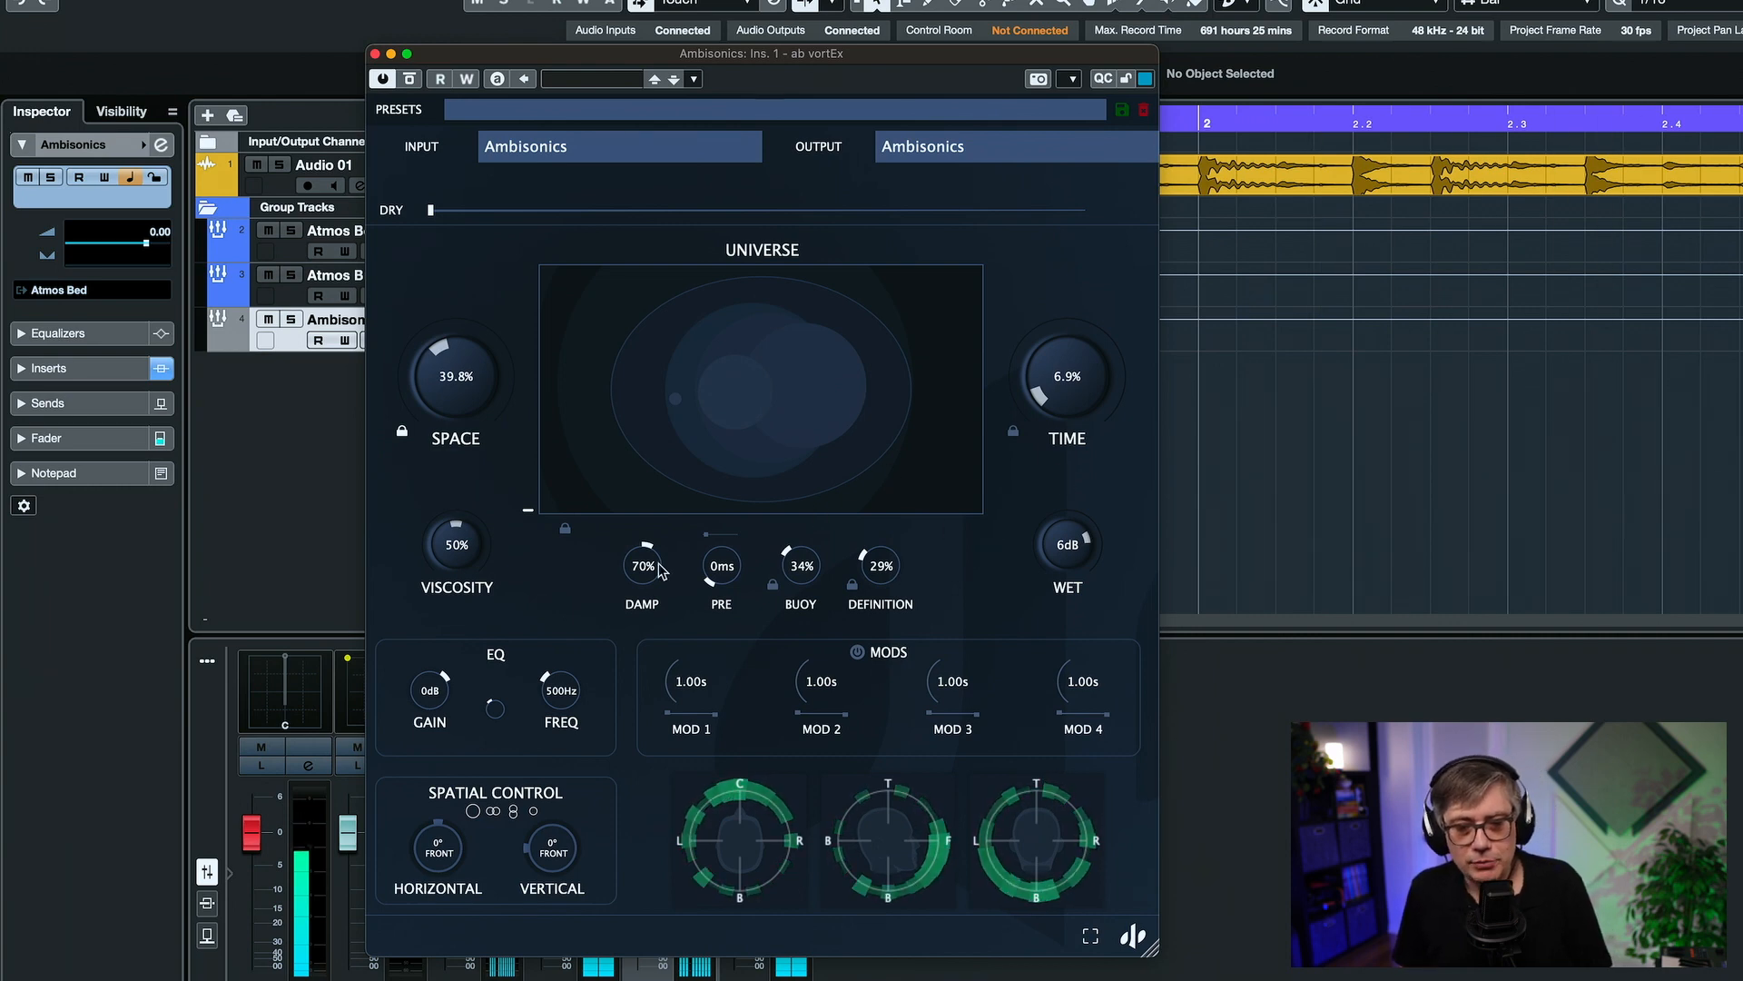
Step: Set the reverb's Damp to 56% and move the Universe point right of centre, reaching 4.8% Time, 56% Buoy and 64% Definition
drag(638, 578, 636, 614)
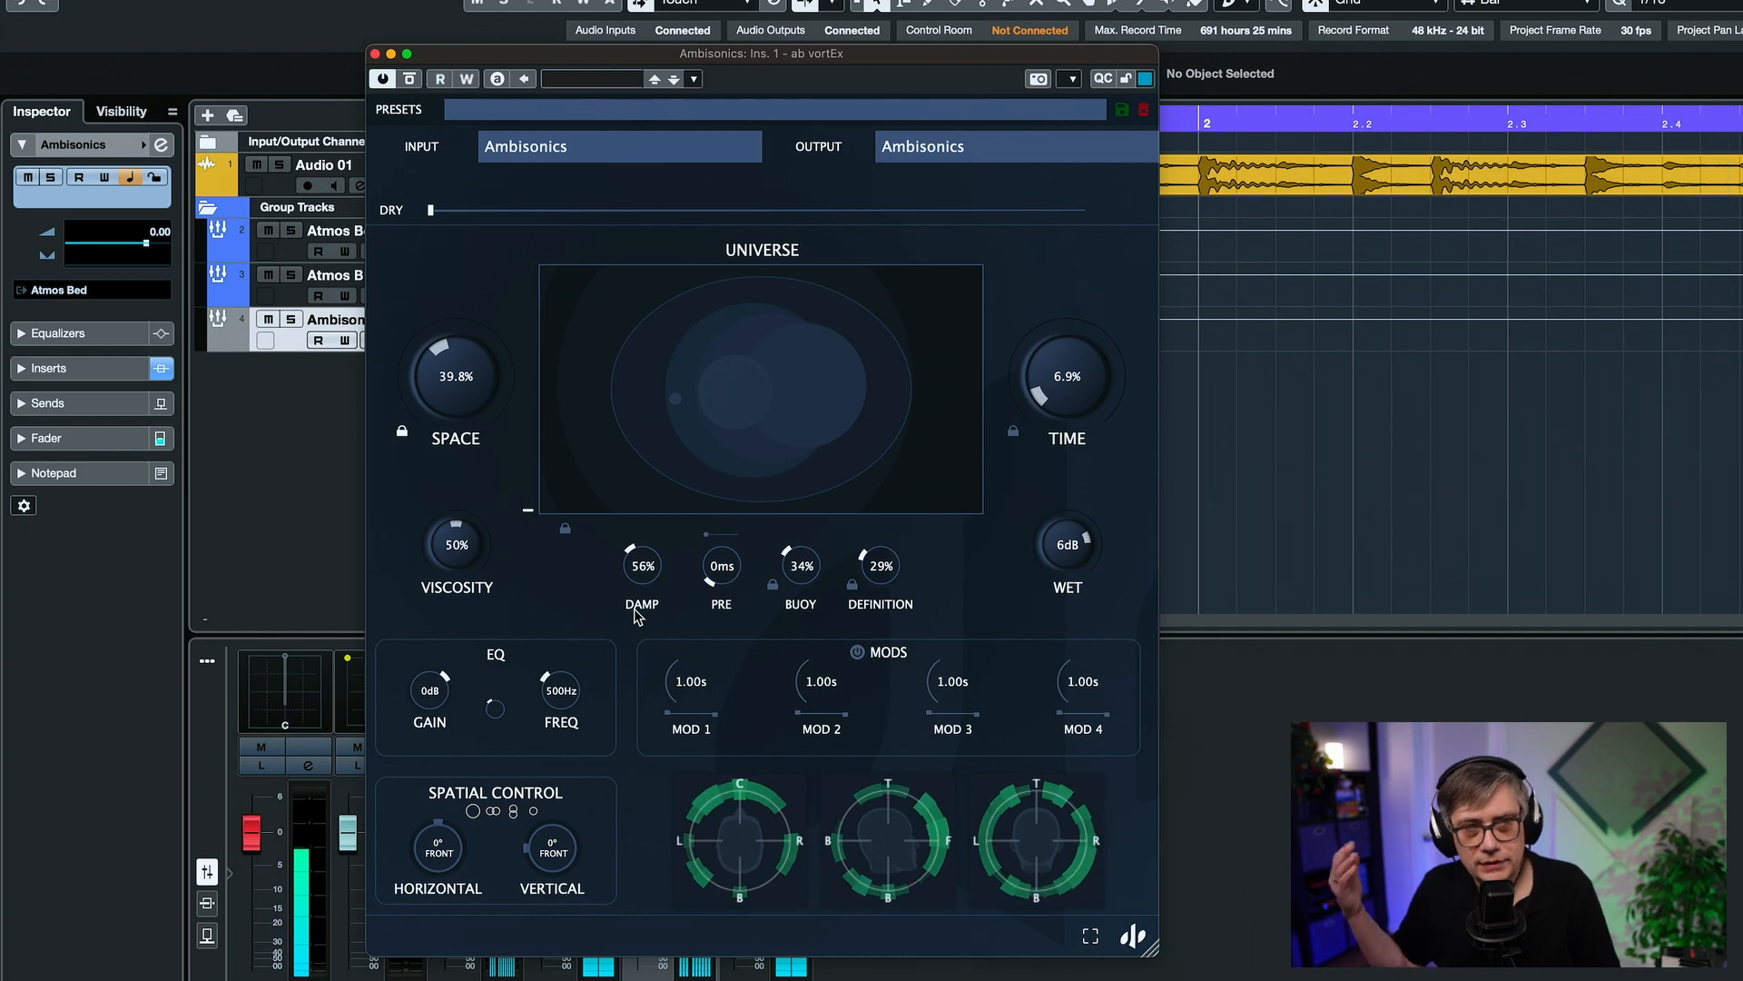
drag(688, 397, 829, 385)
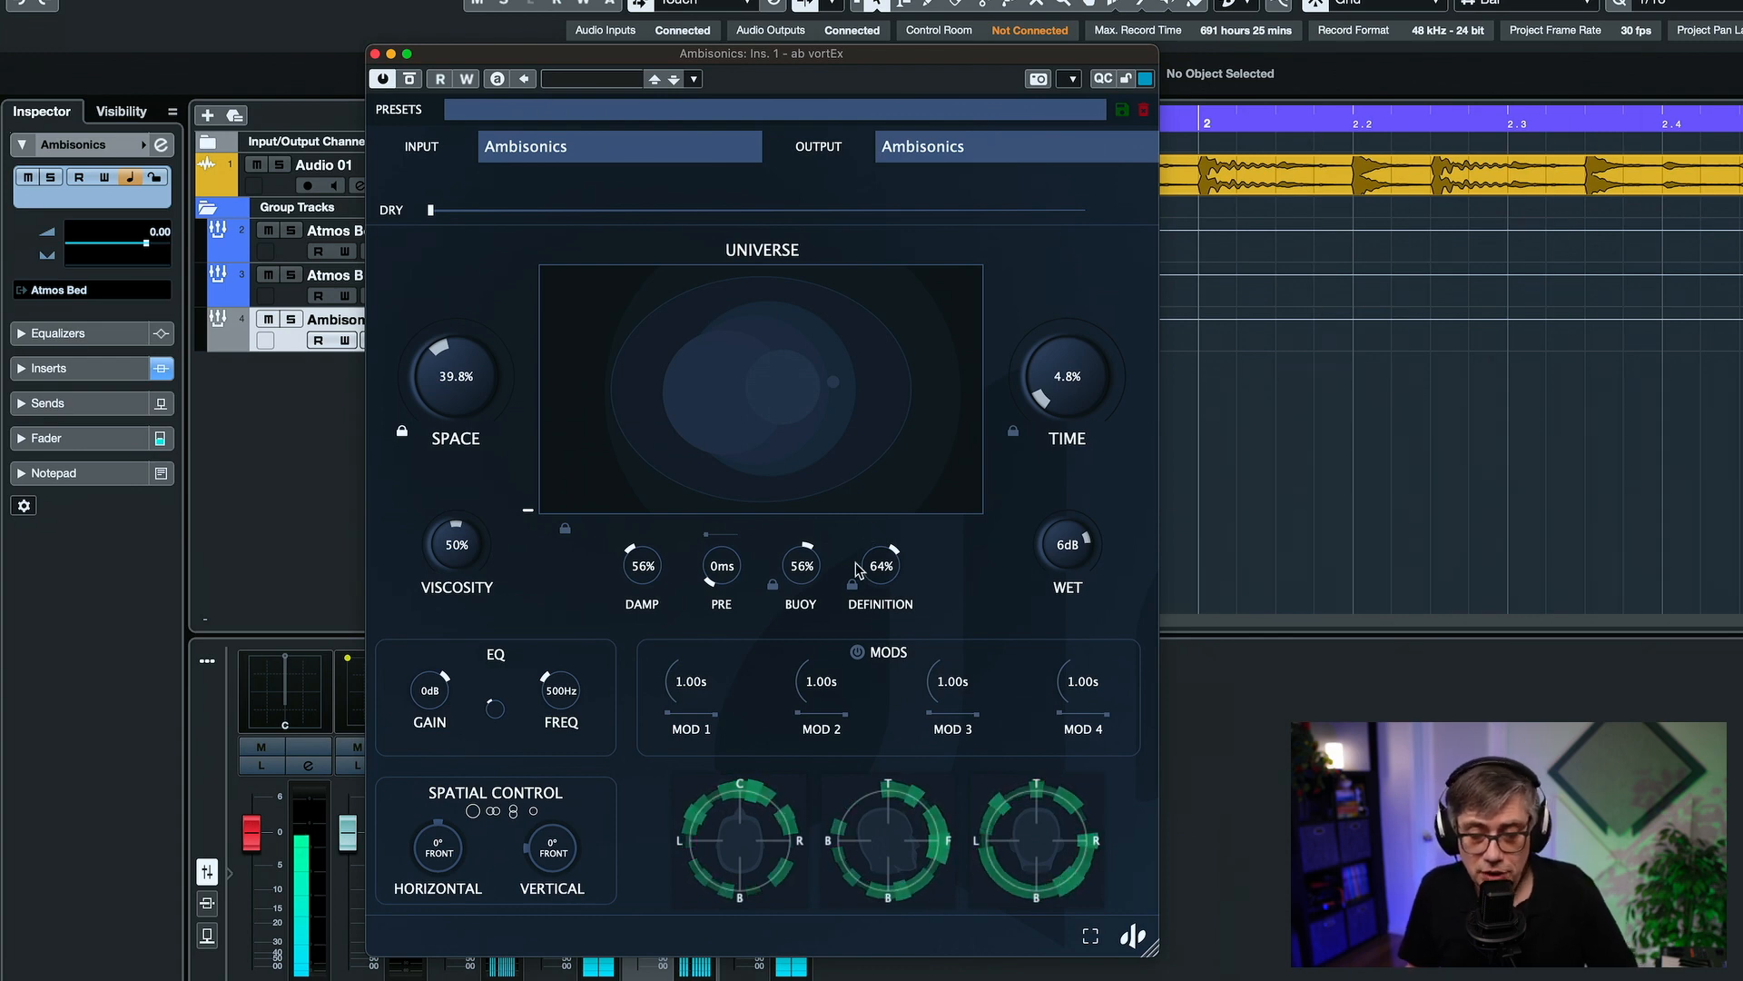
Step: Enable the reverb's modulators, assigning Mod 1 to Damp and Mod 2 to Time, with Mod 2 set to 10.27 s
click(857, 653)
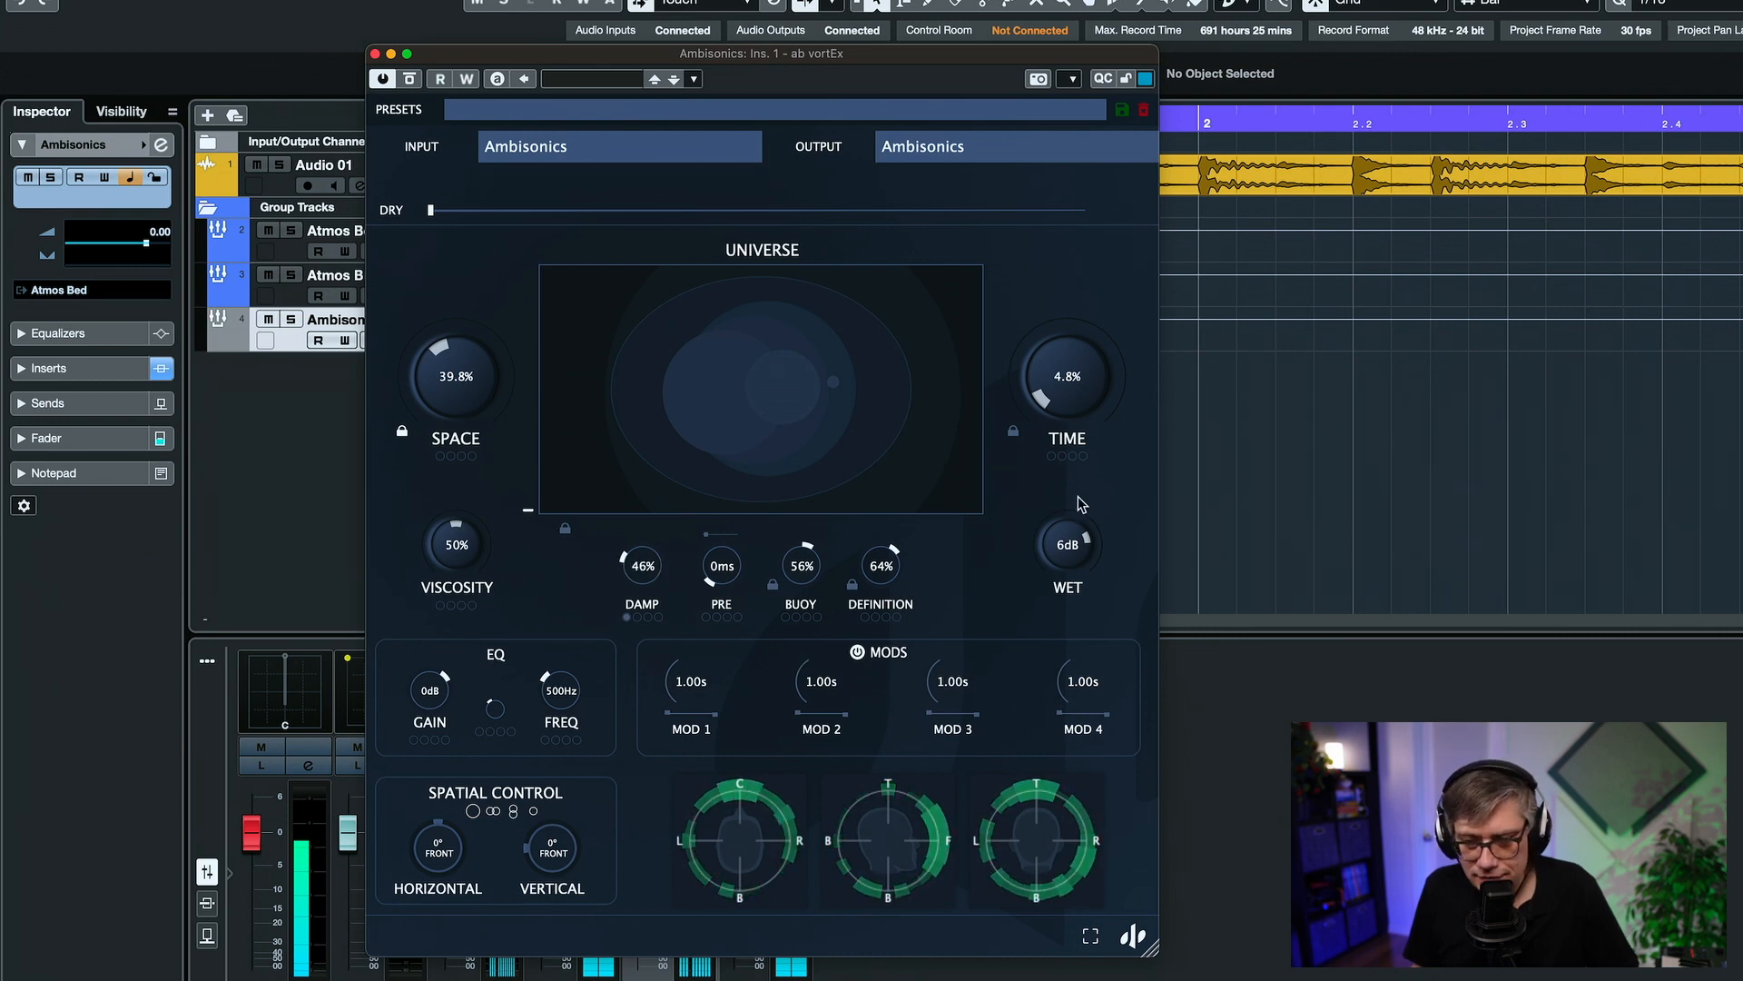
click(1063, 458)
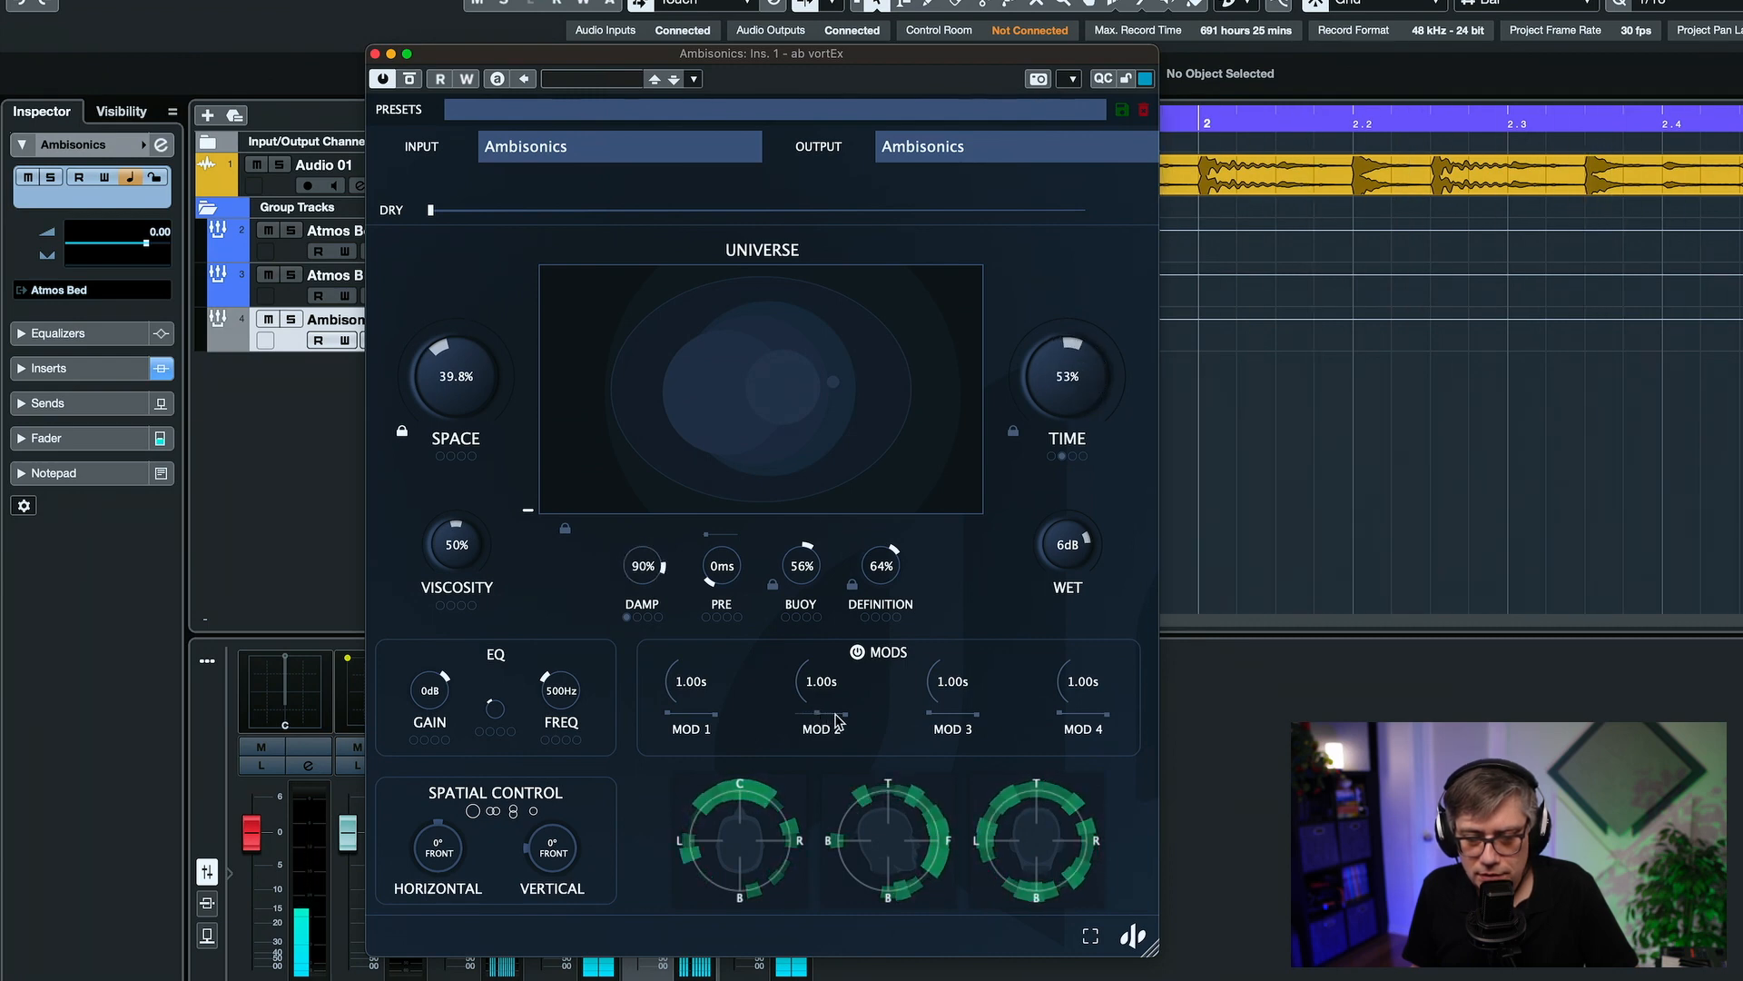
drag(829, 717, 842, 653)
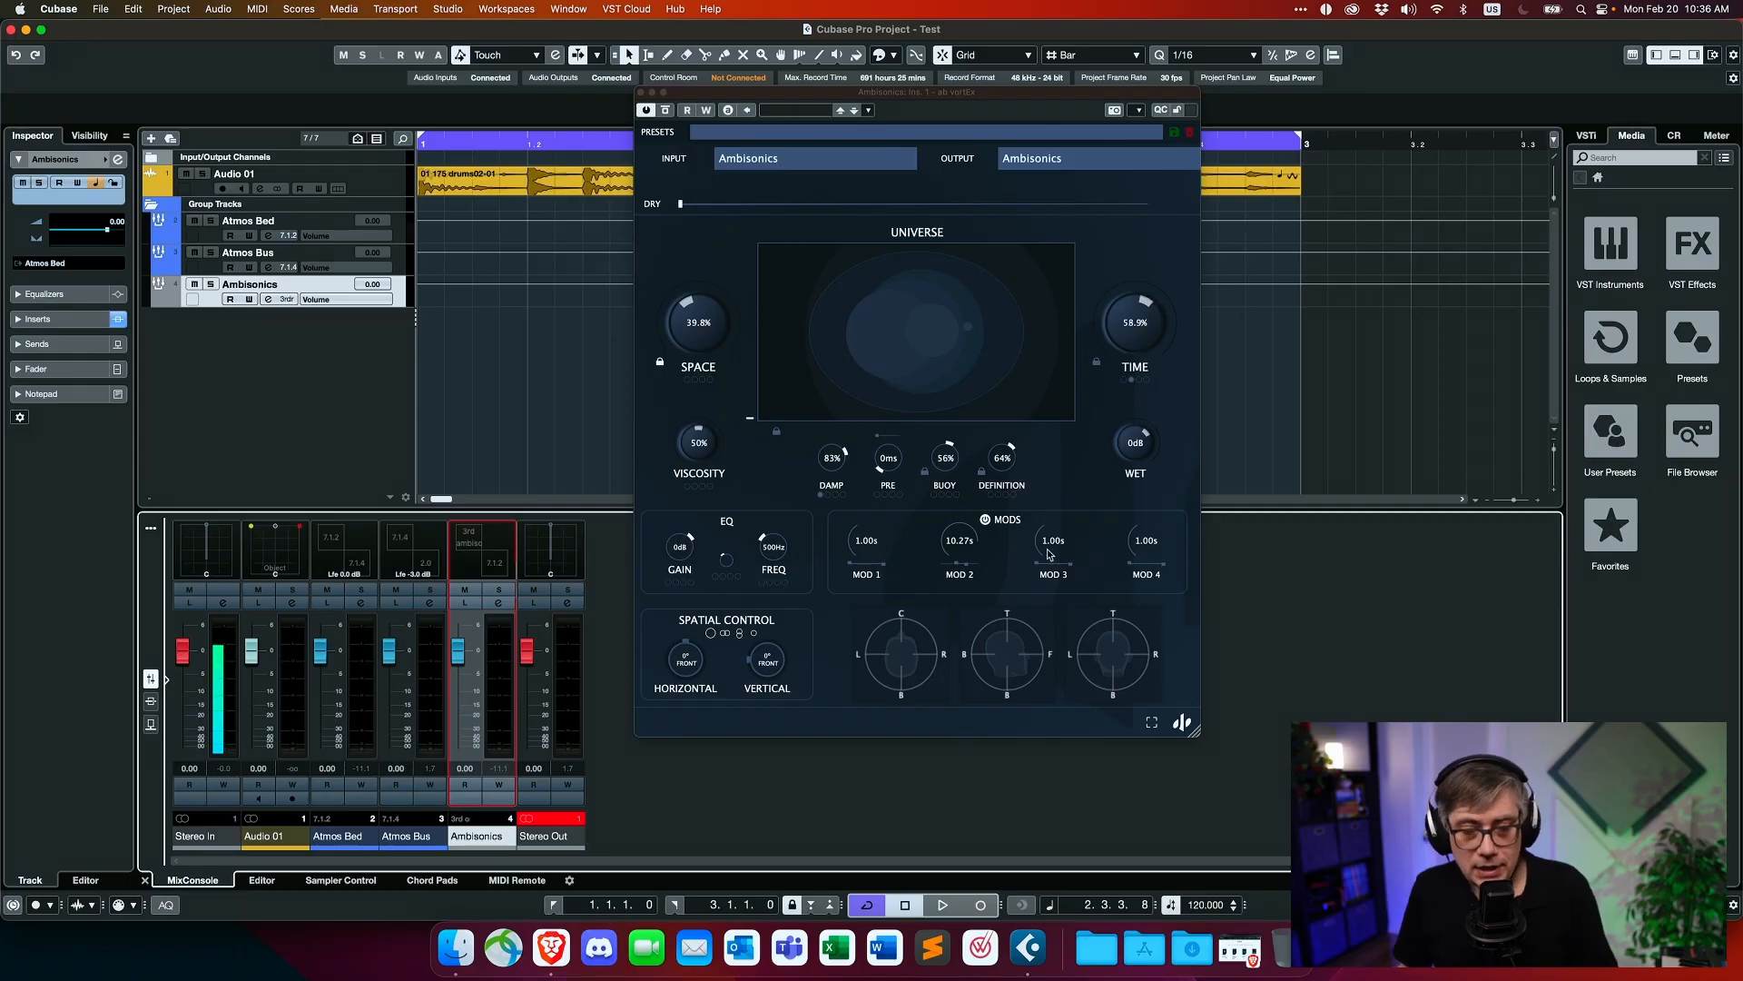
Step: Change the Ambisonics channel's panner to ab Decoder HOA and place the reverb window clear of the decoder window
right_click(481, 549)
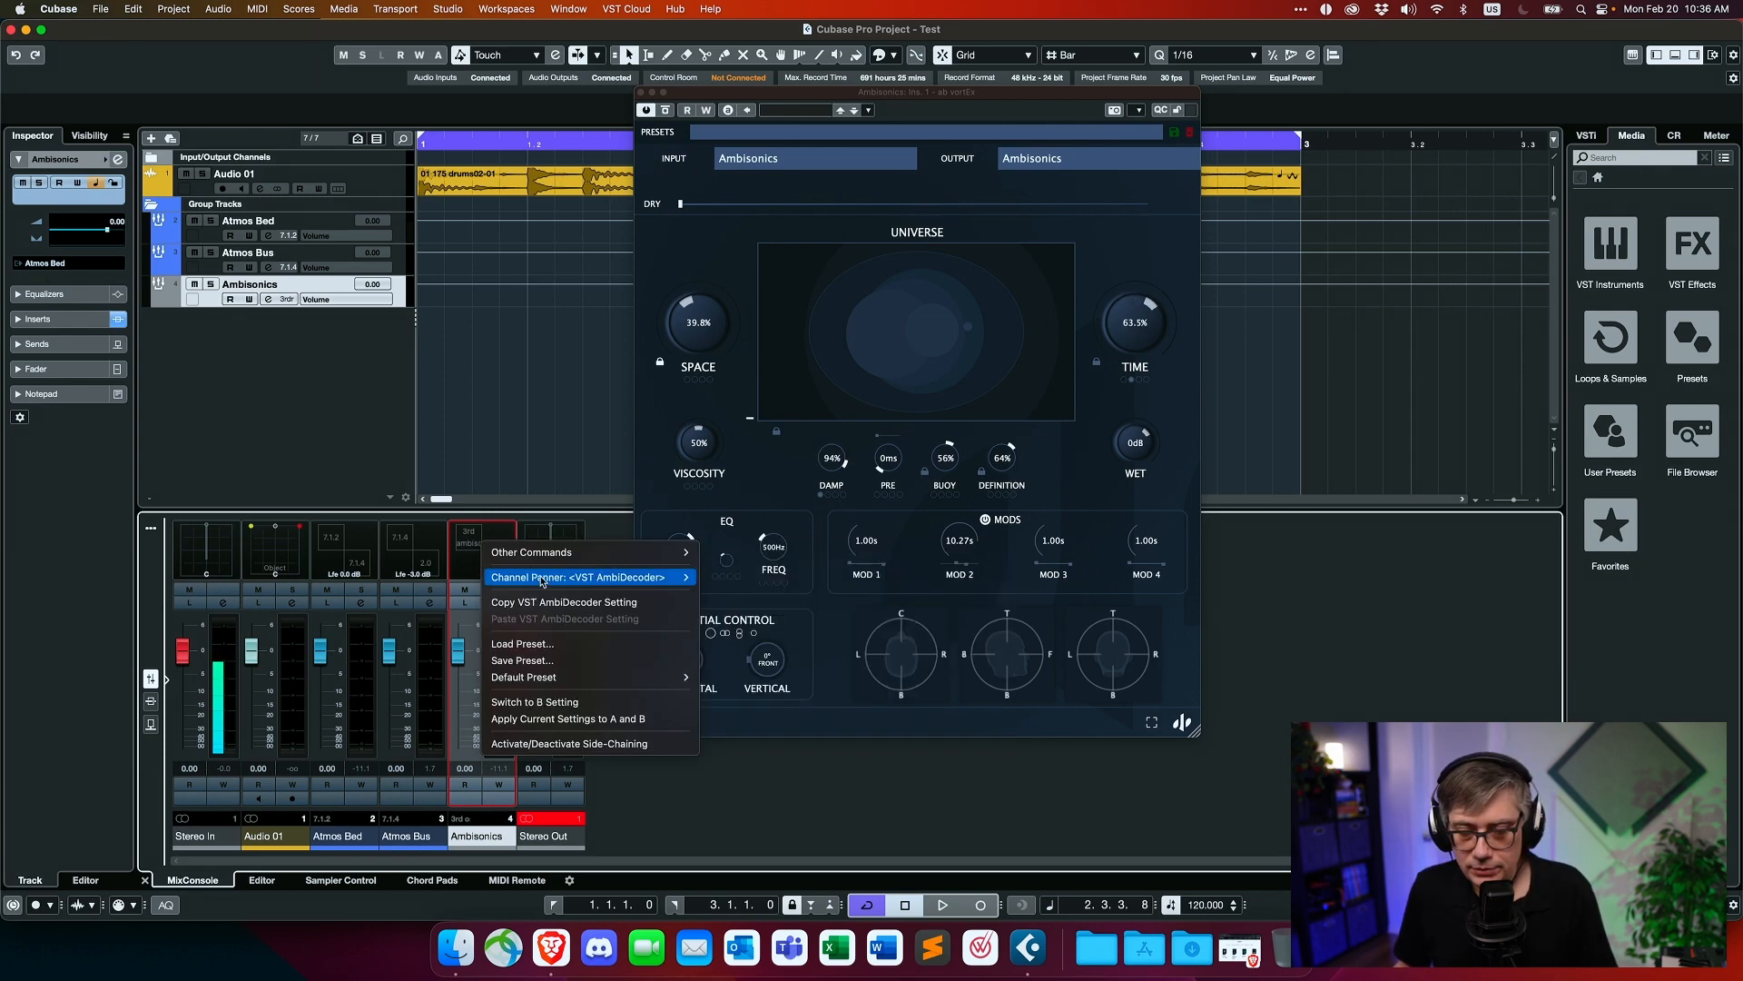
mouse_move(564, 581)
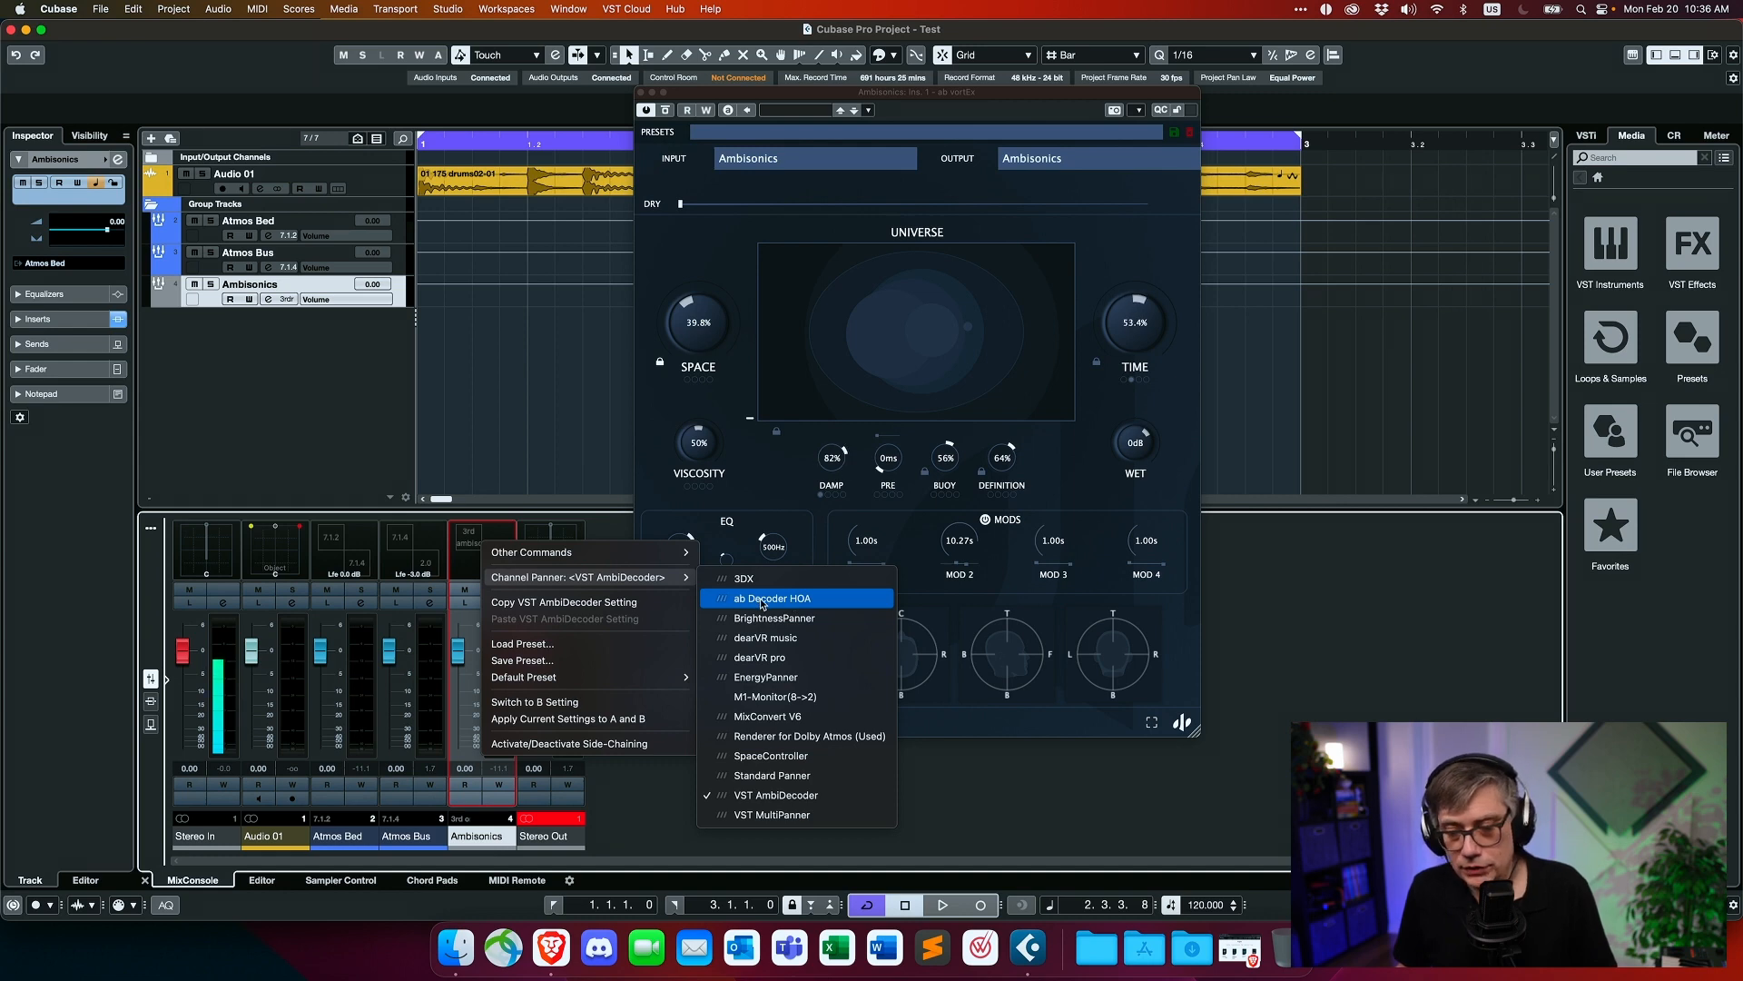
click(762, 601)
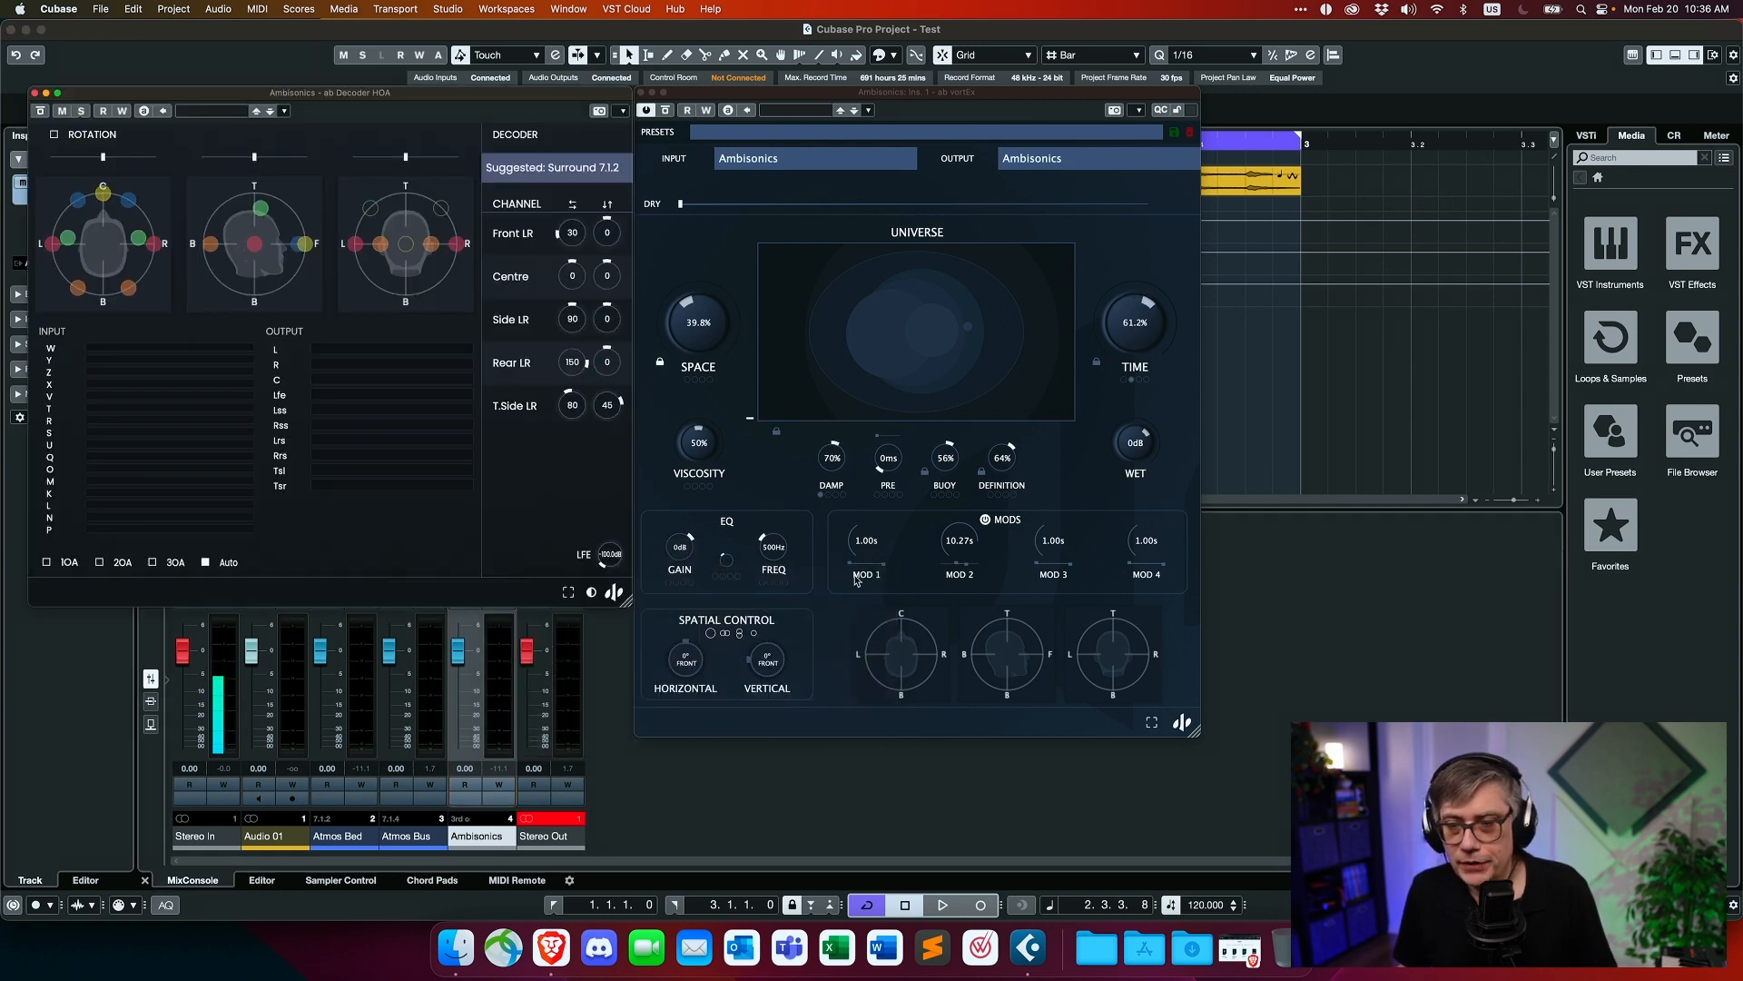
drag(804, 102, 865, 98)
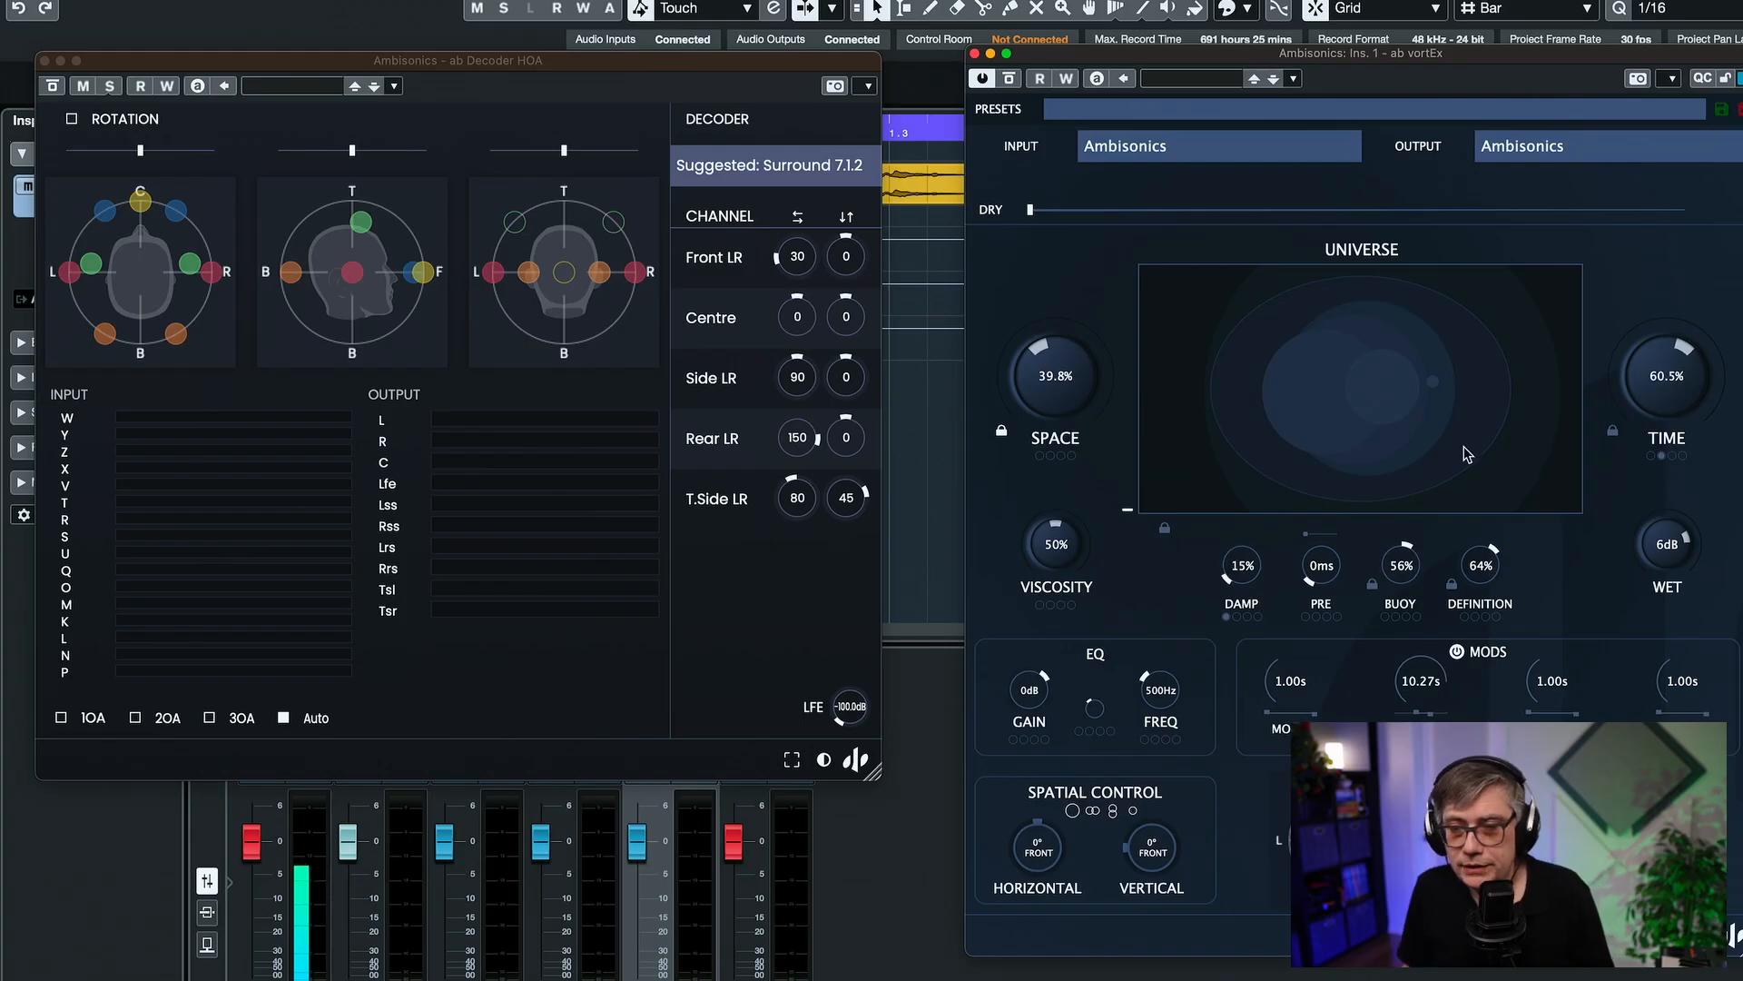
Step: Start playback, set the reverb's Wet level to 0 dB and raise the decoder's LFE level to about -12.7 dB
key(space)
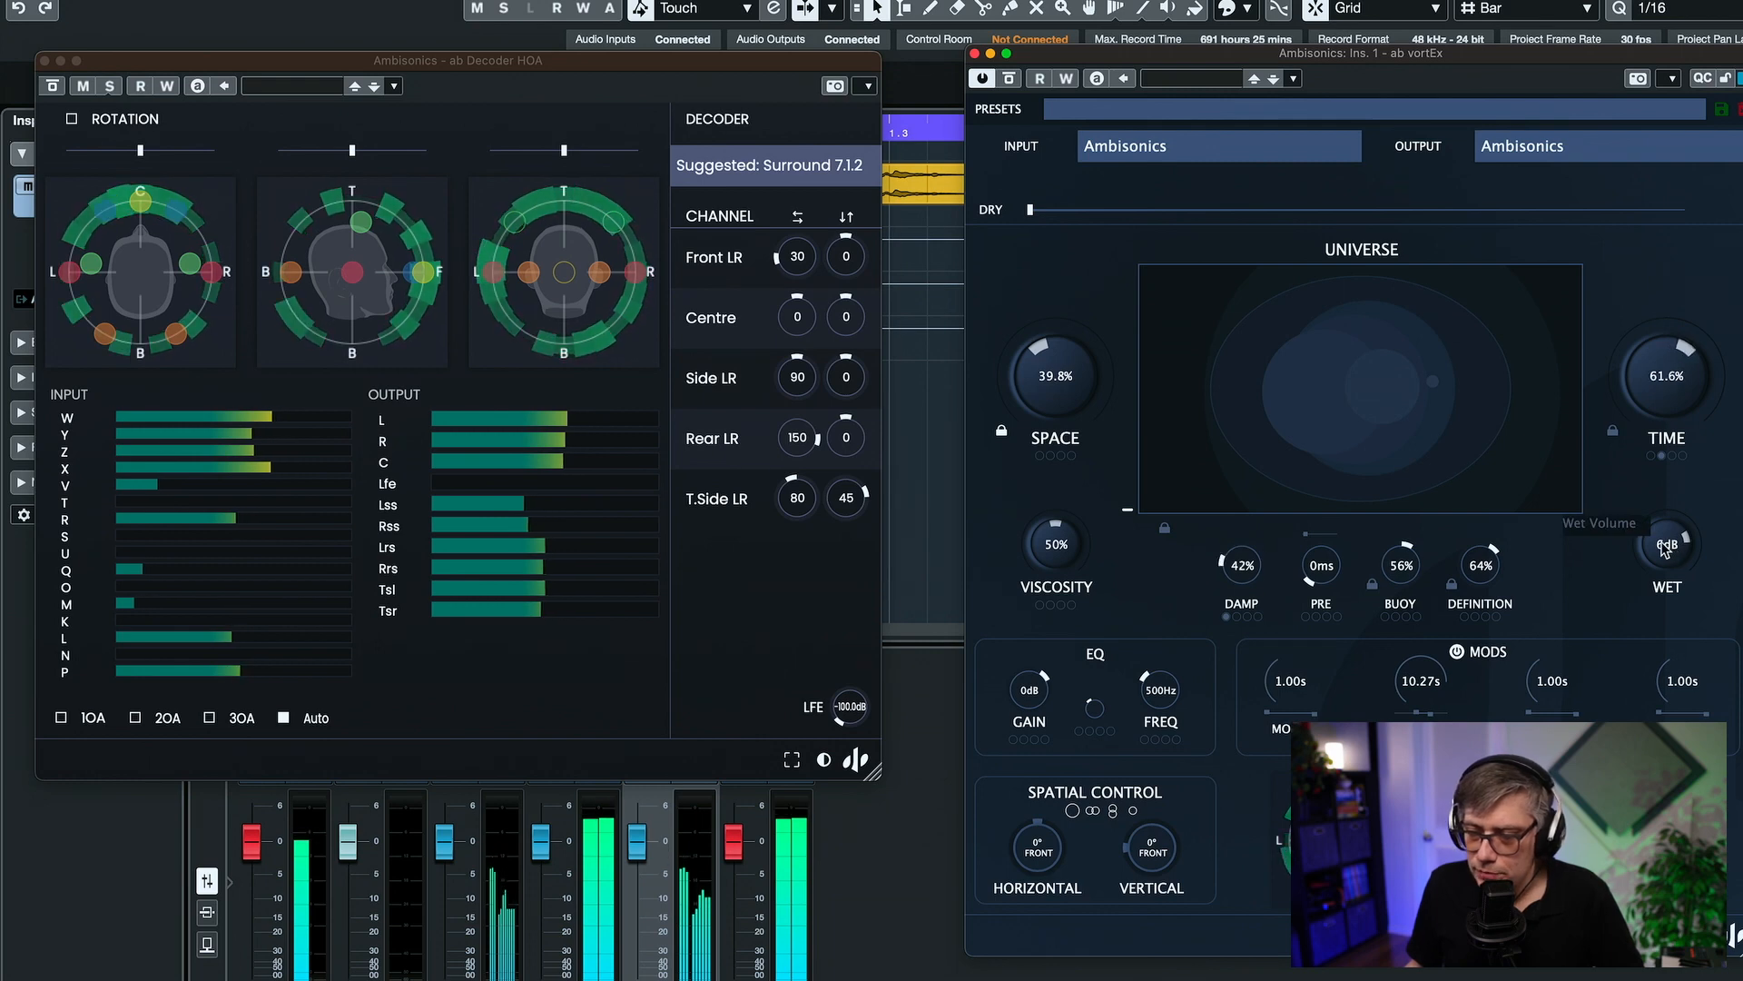
drag(1658, 555, 1654, 560)
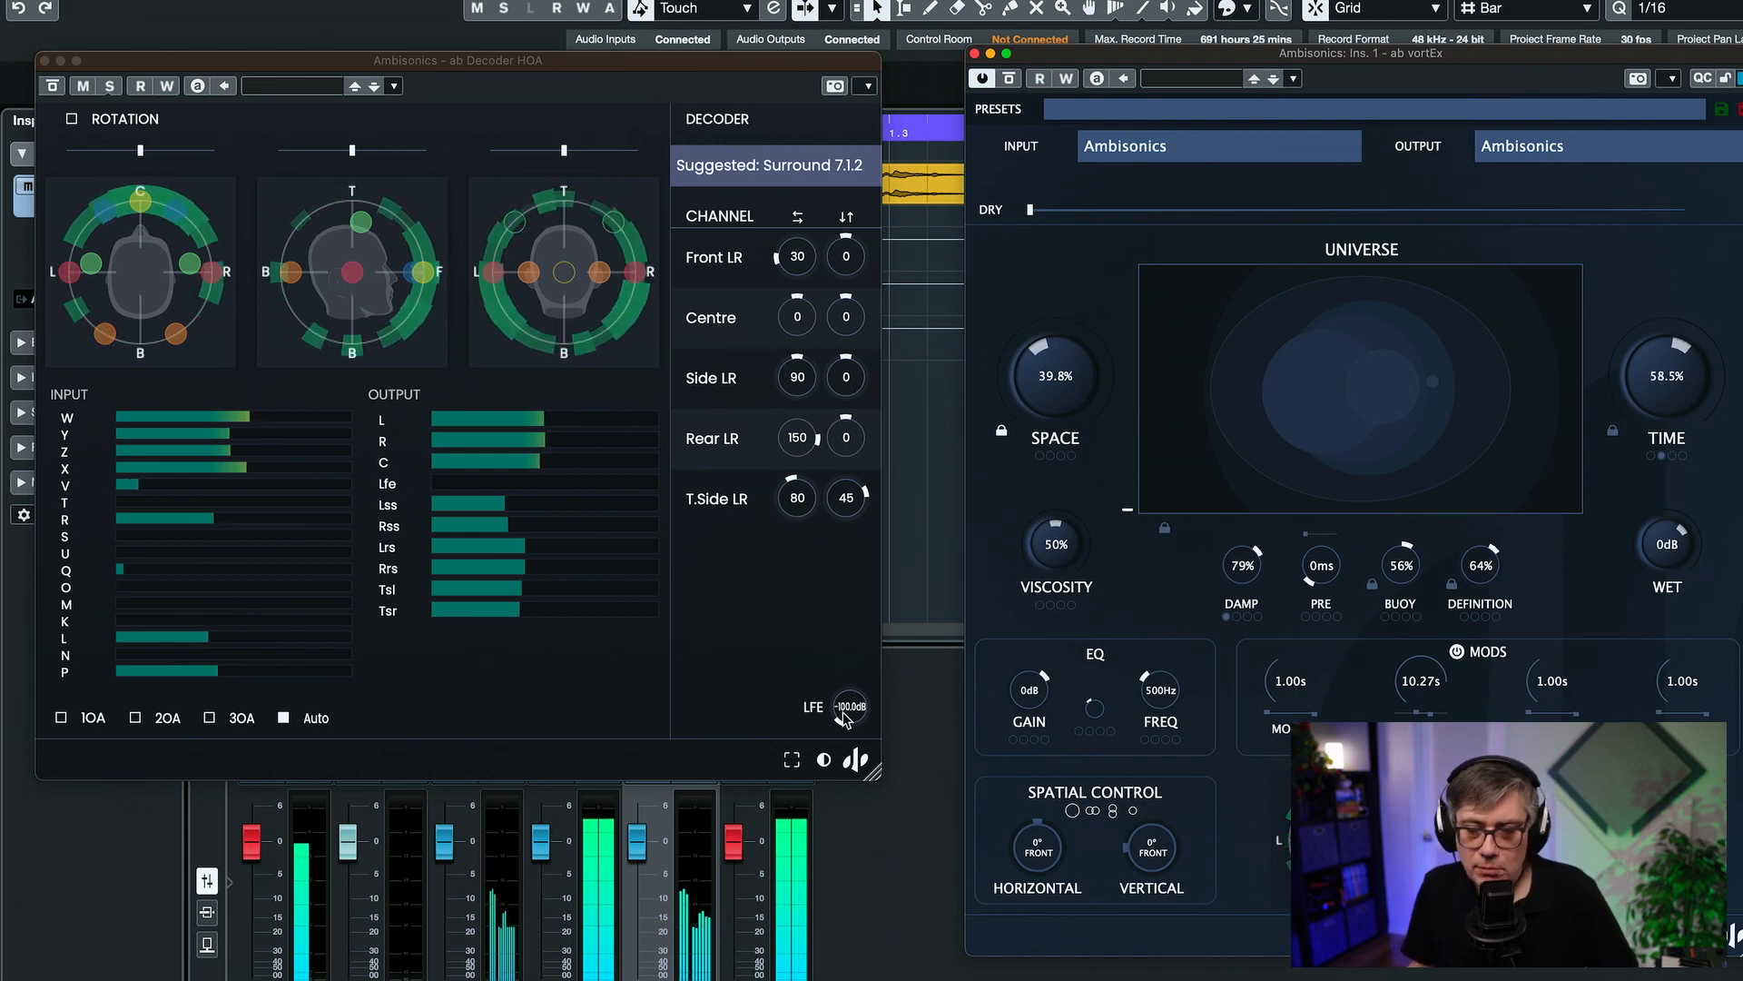
drag(843, 713, 842, 710)
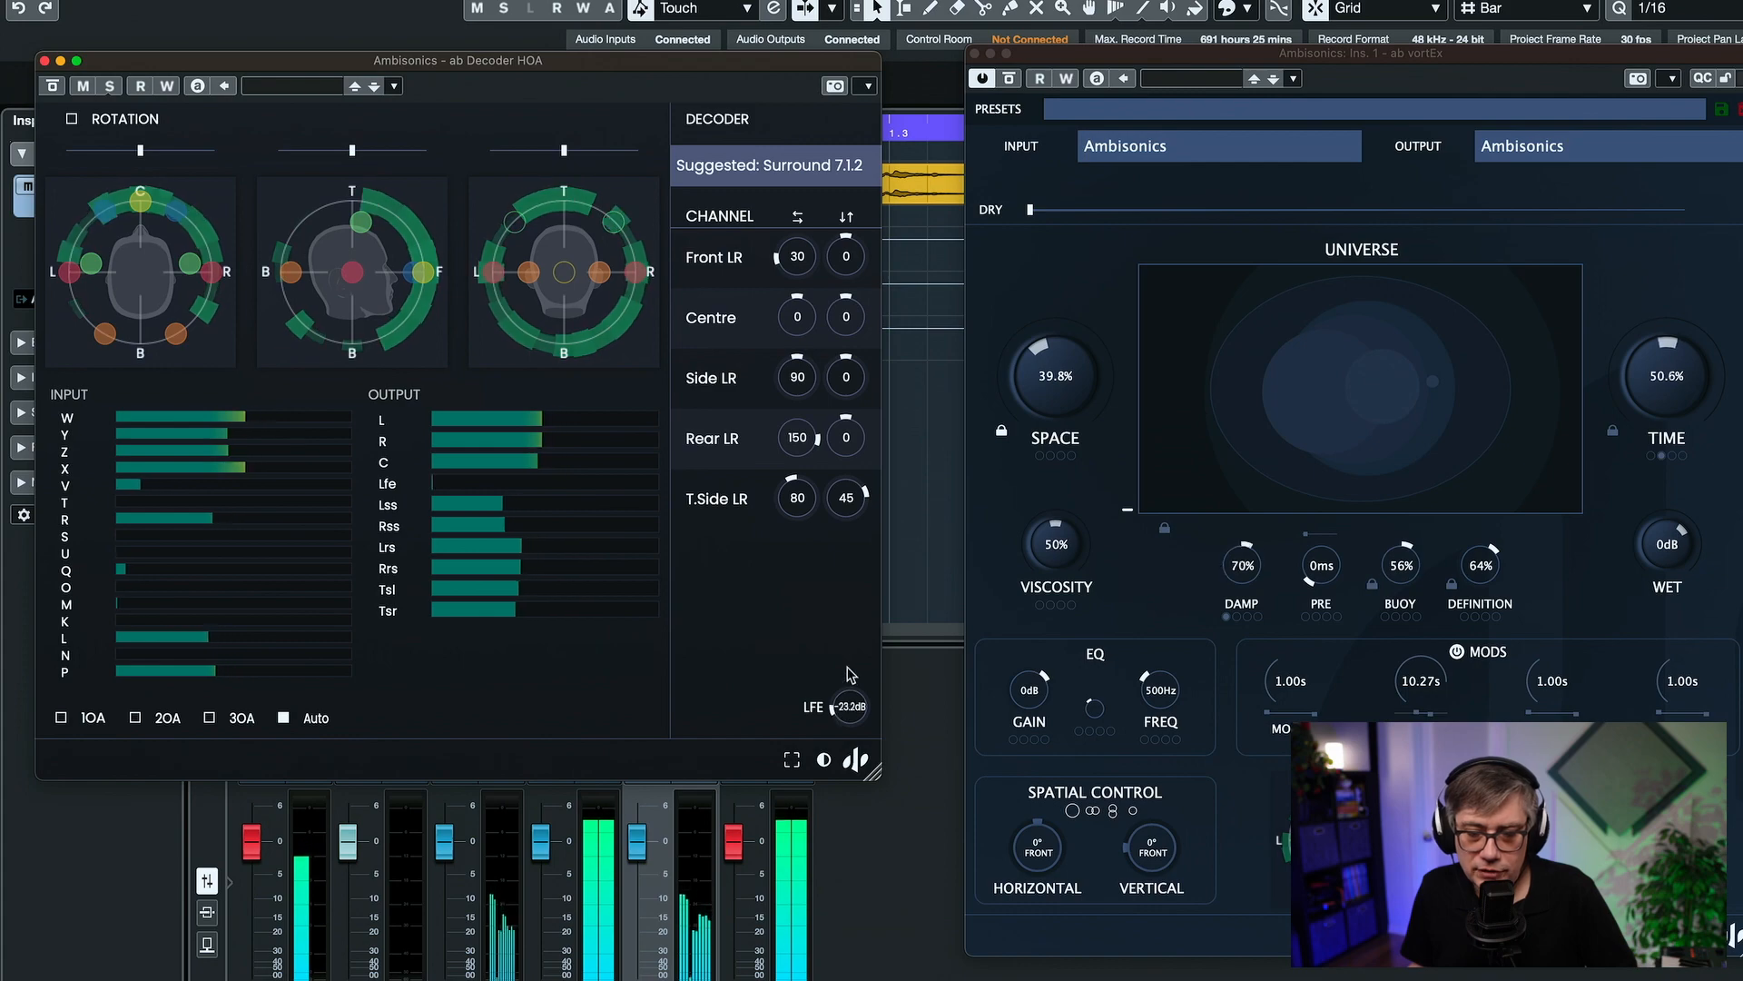
drag(849, 651, 856, 644)
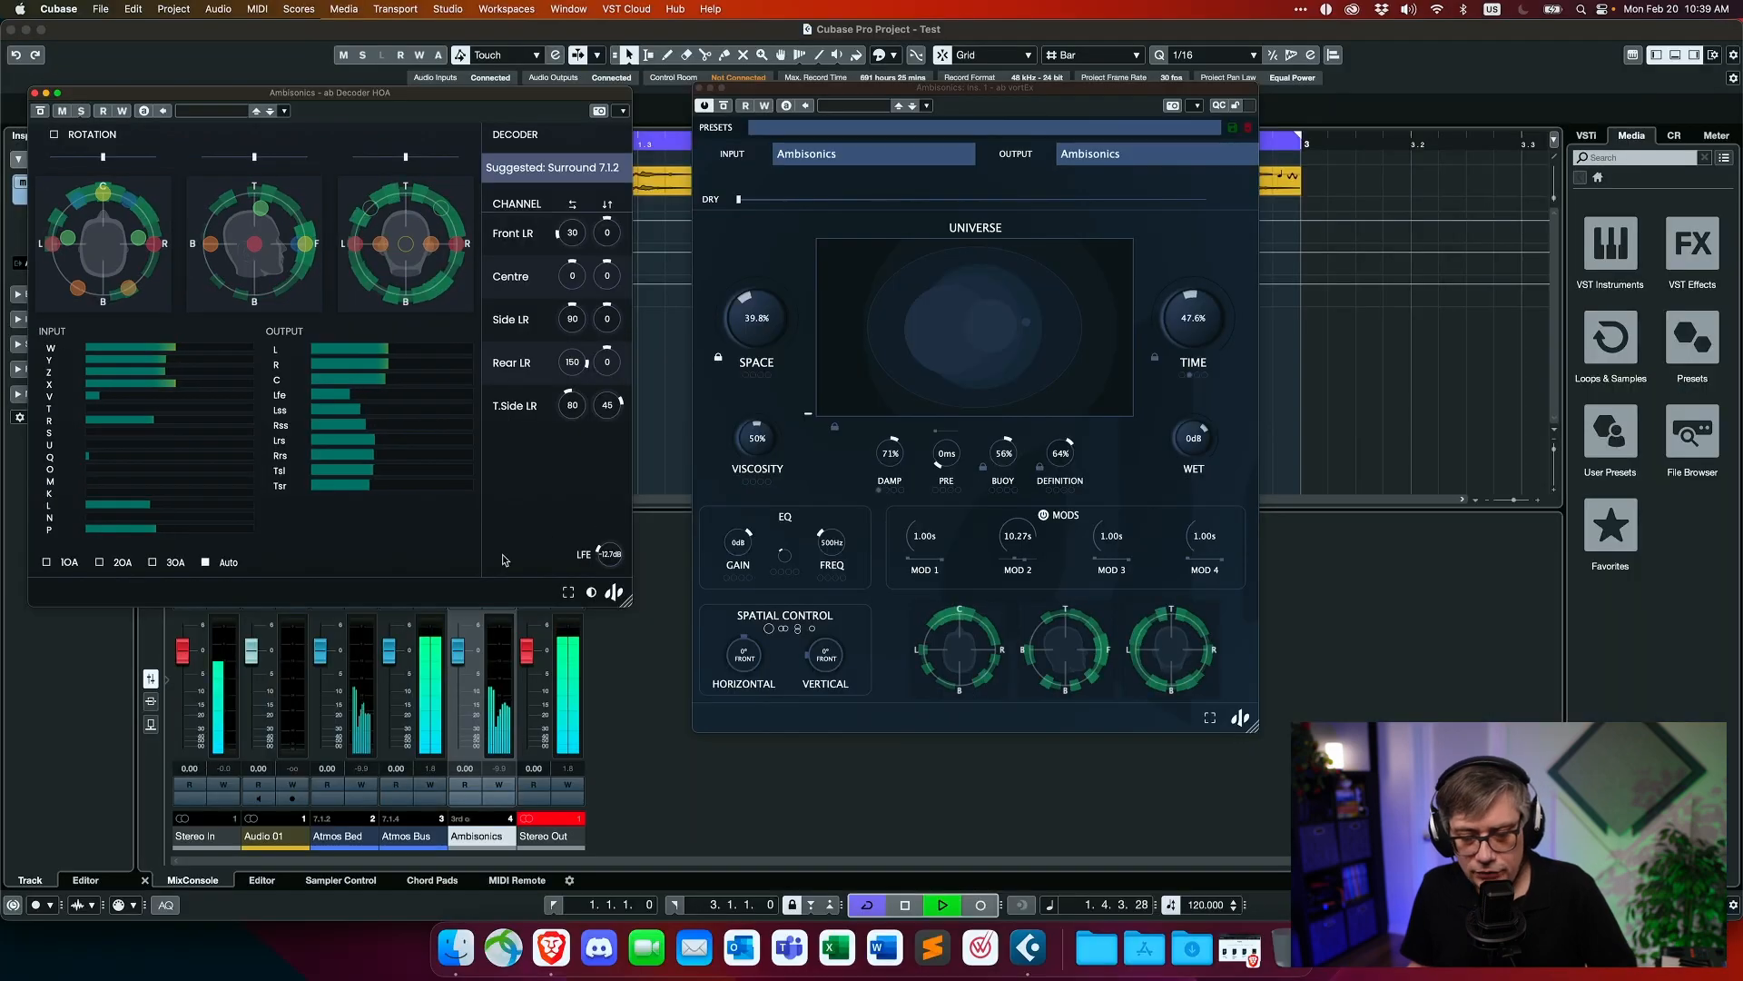
Step: Open the Renderer for Dolby Atmos from the Atmos Bus channel's inserts and arrange it side by side with the decoder
drag(221, 93, 838, 67)
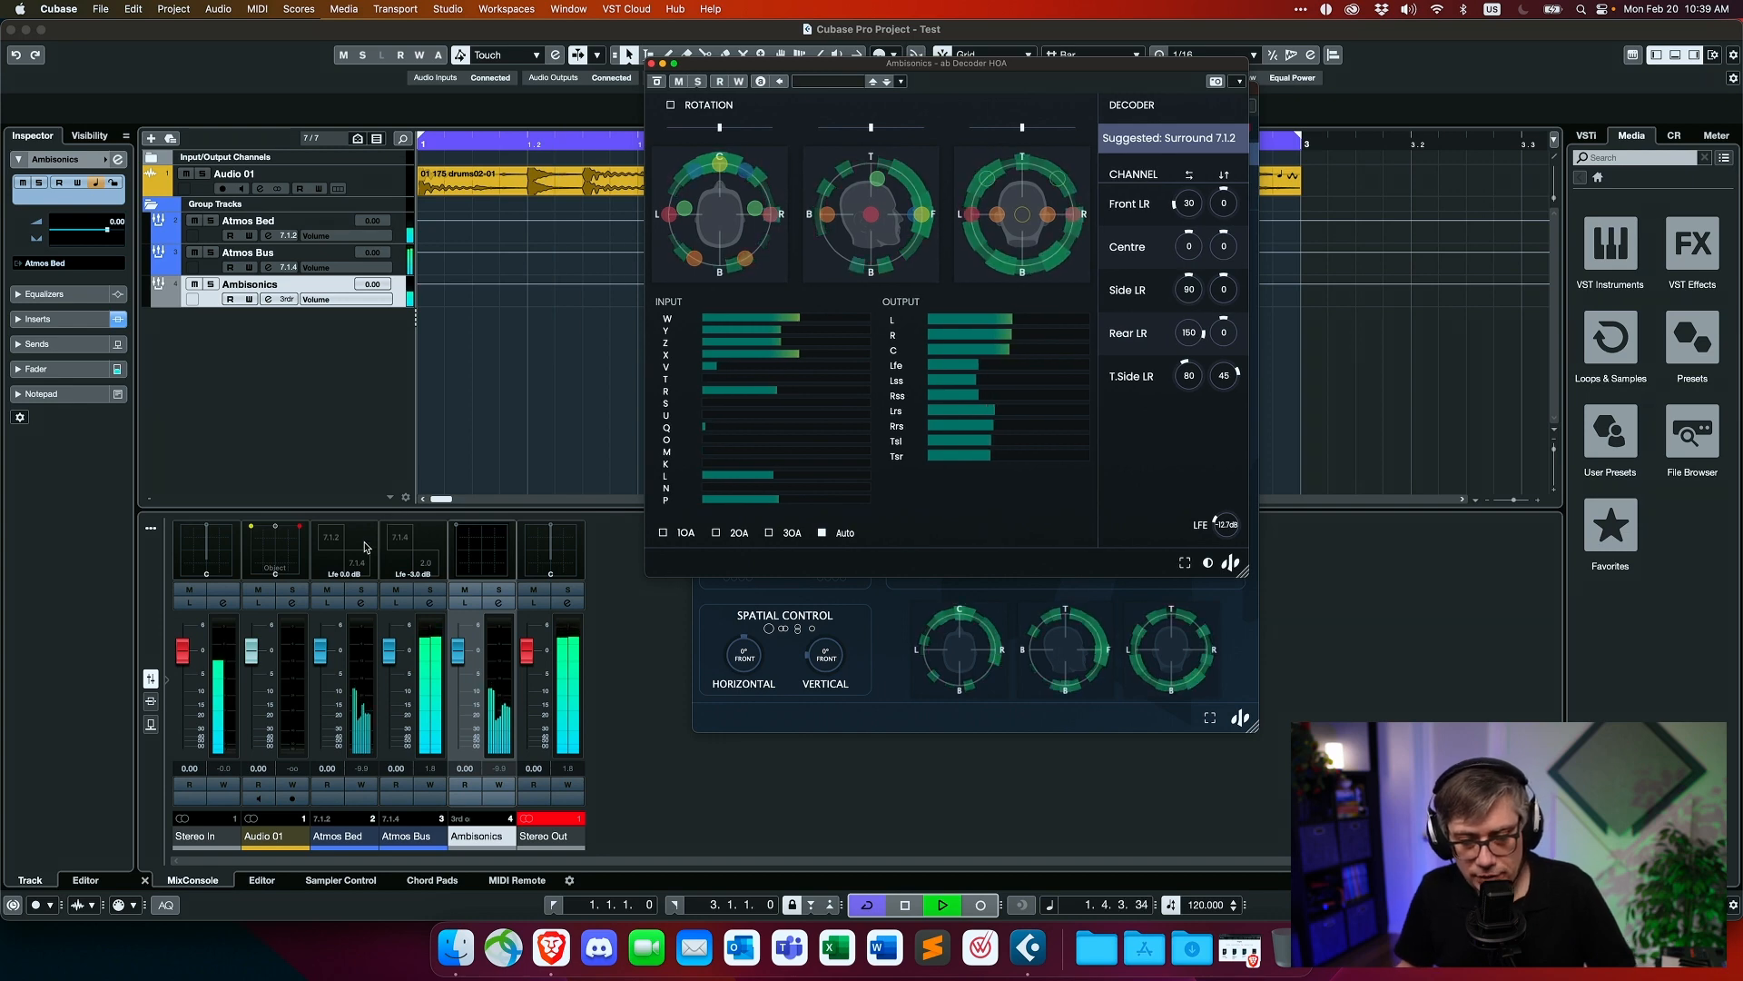
click(430, 603)
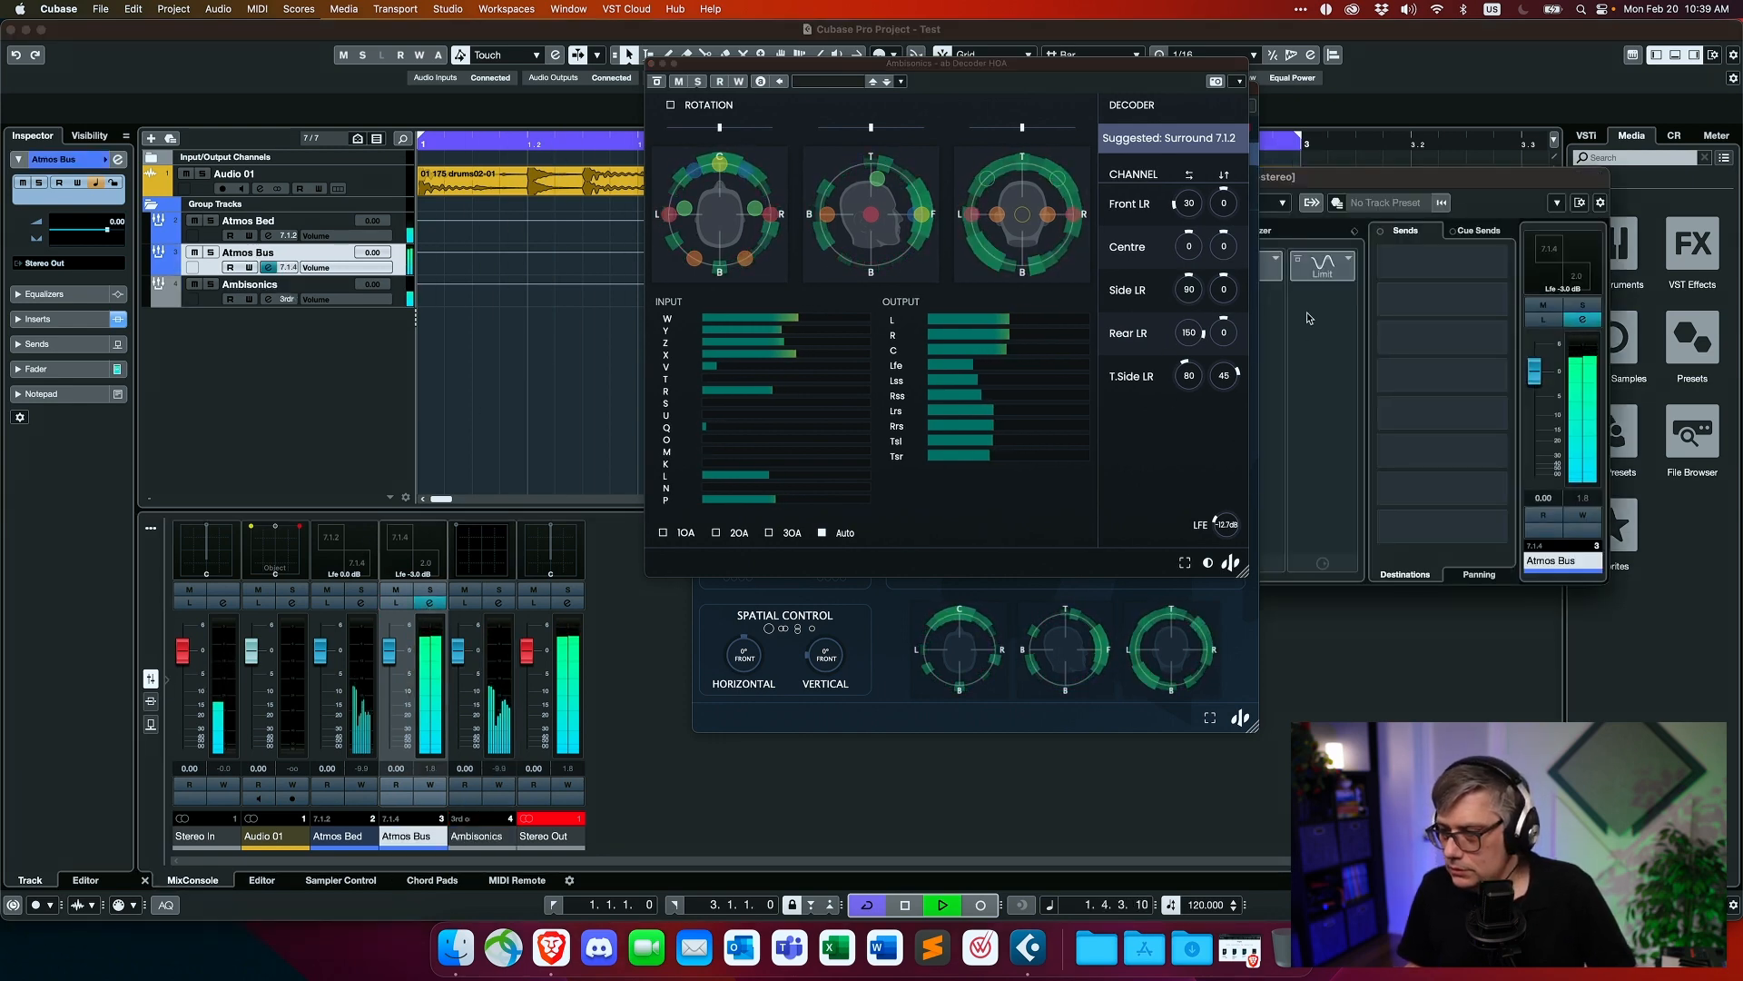
click(1314, 230)
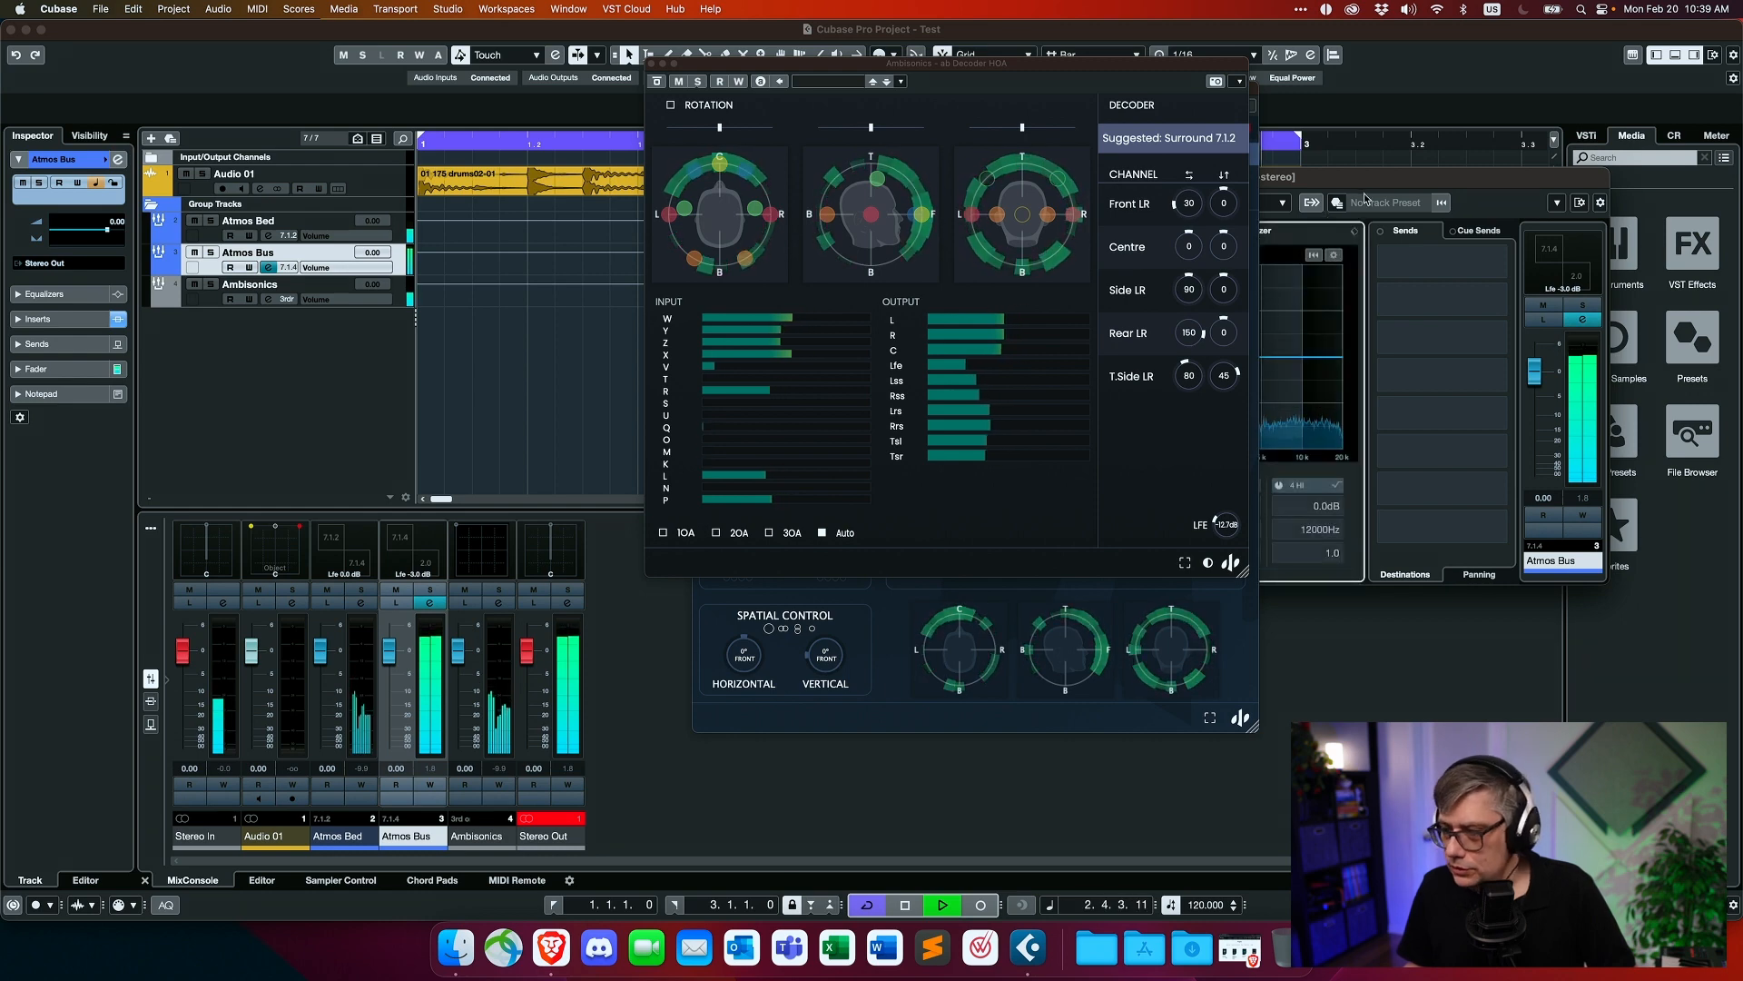
drag(1332, 172, 690, 212)
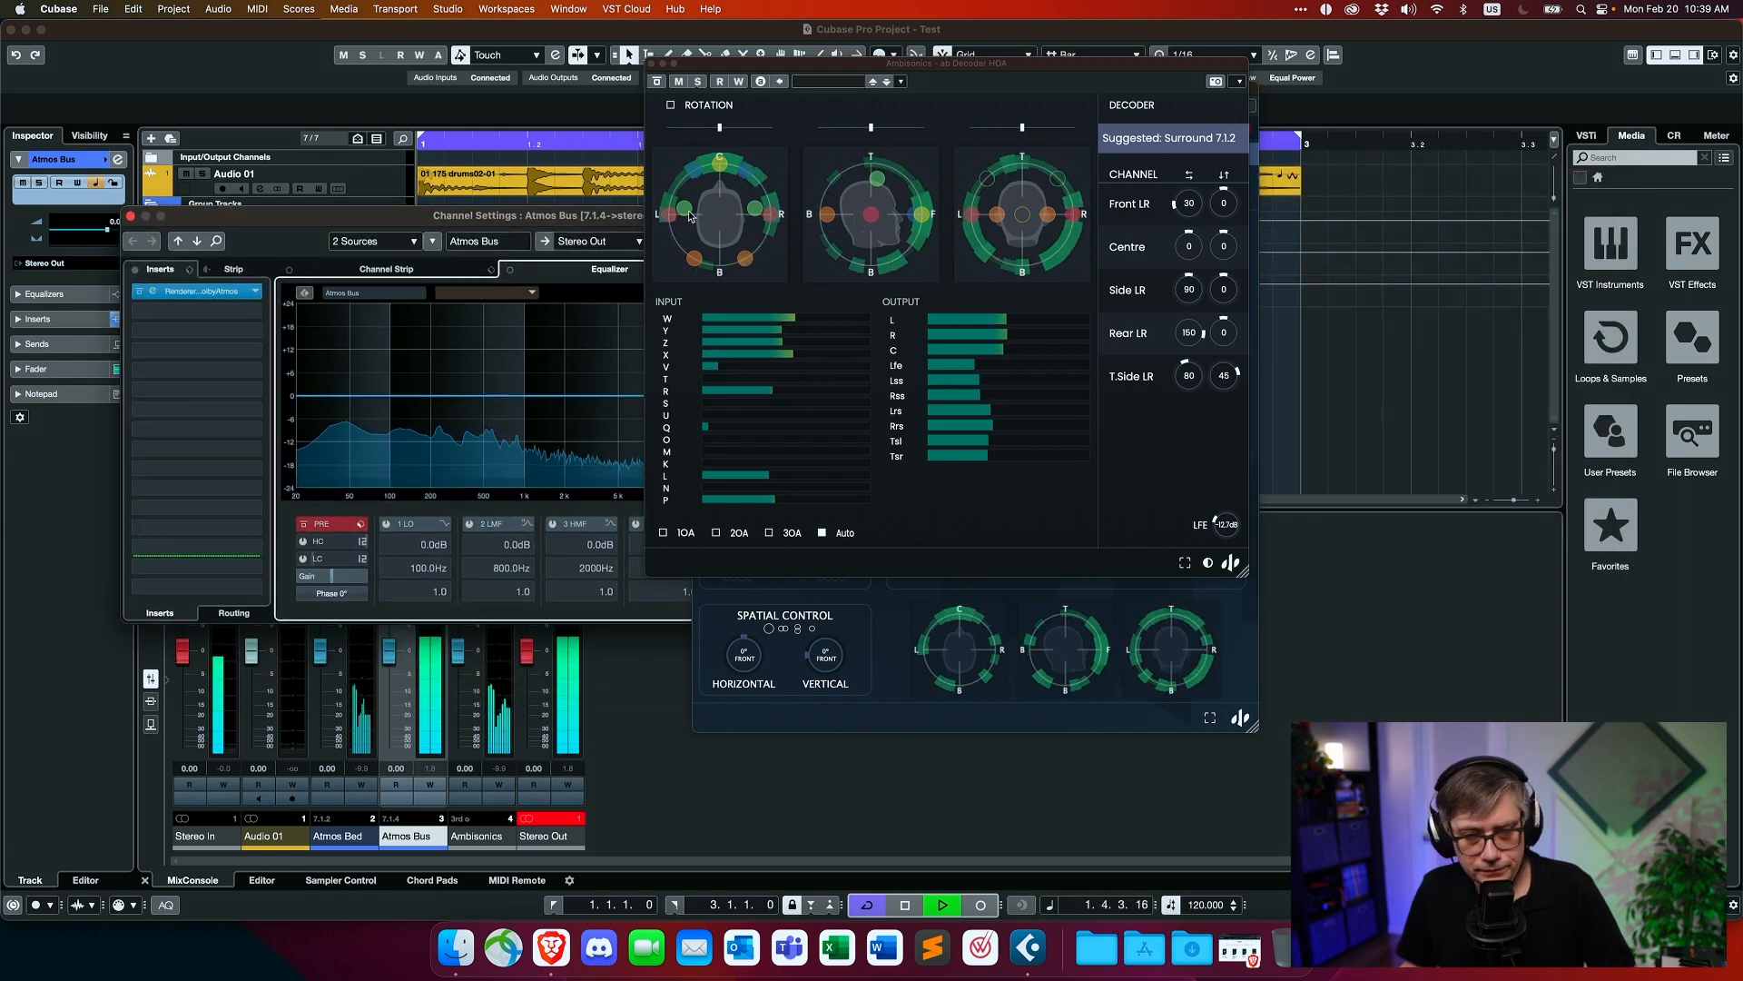
click(192, 293)
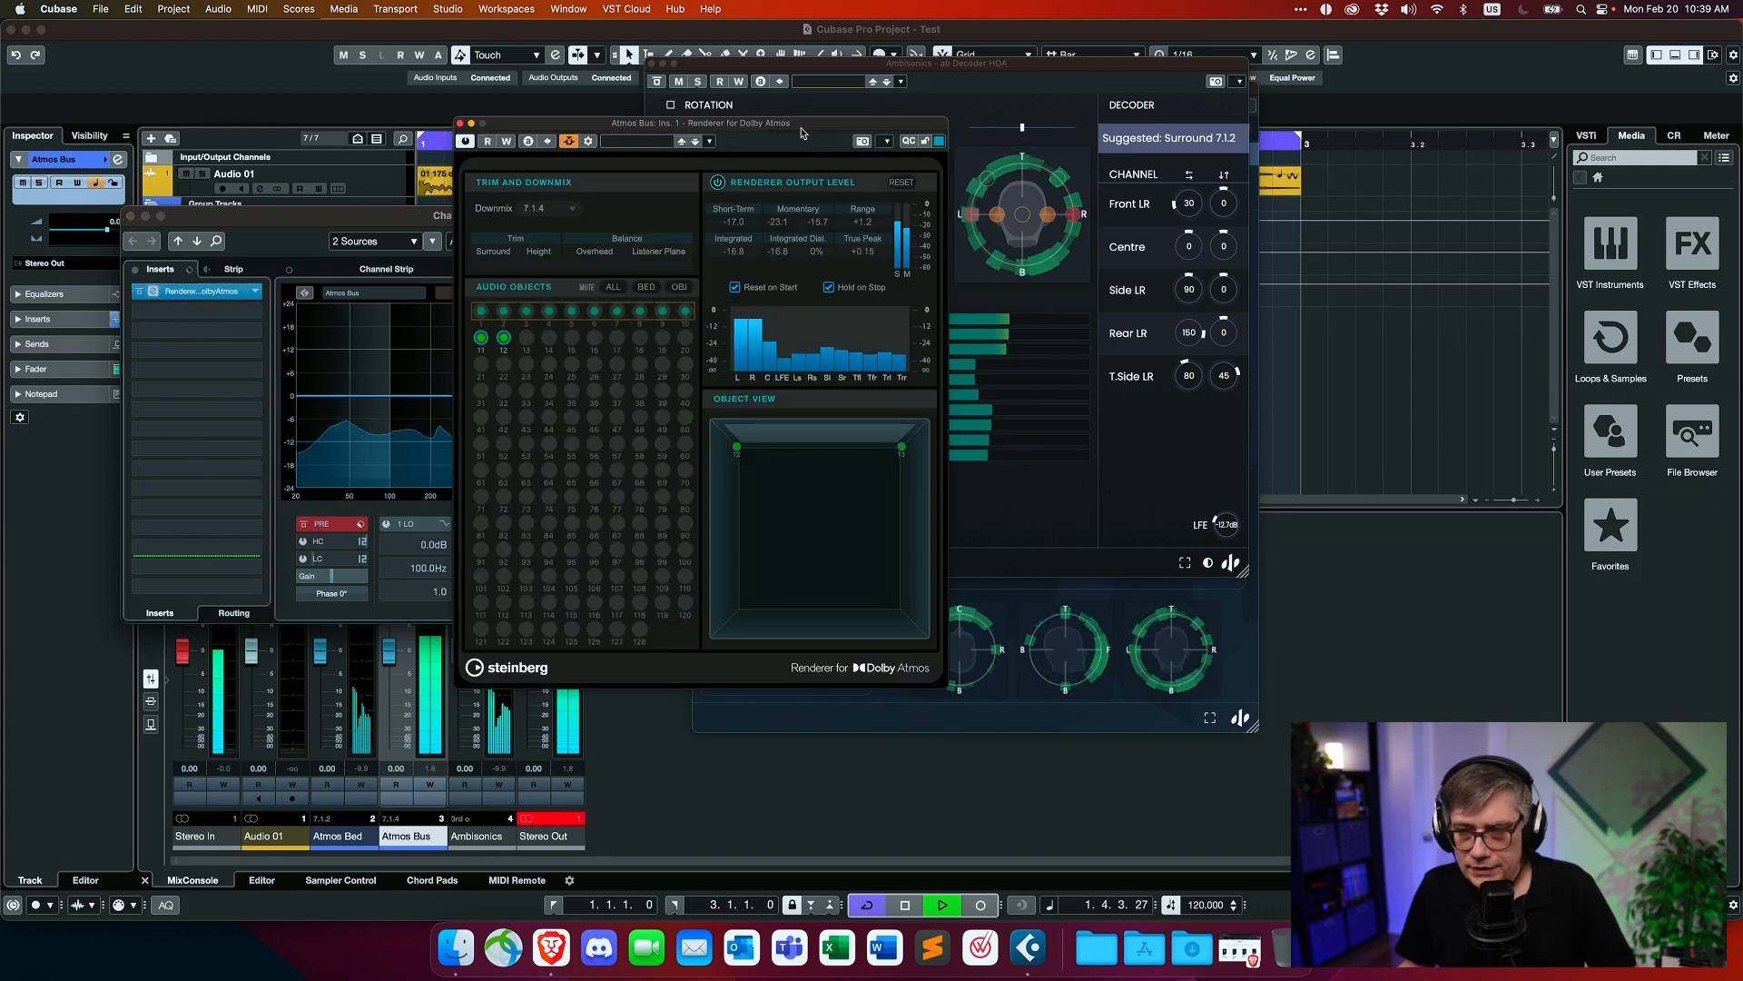
drag(808, 122, 441, 75)
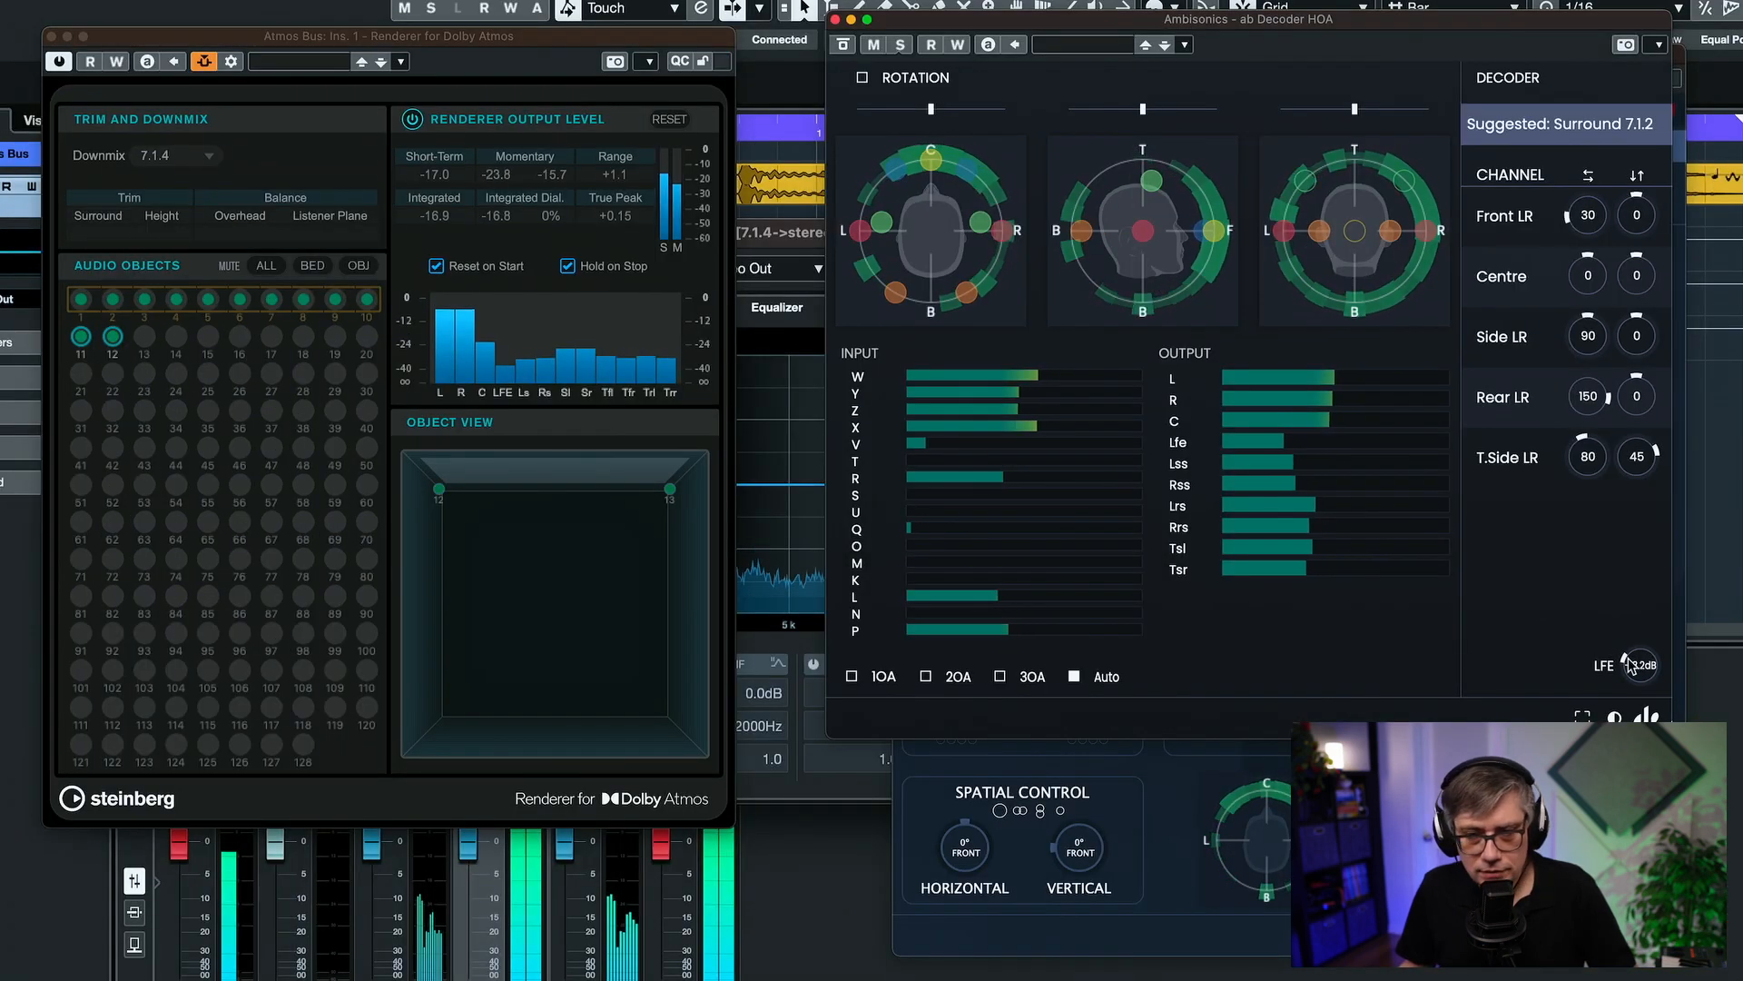
Step: Lower the decoder's LFE level to -68.0 dB and raise it again to compare the LFE feed in the renderer
drag(1631, 661, 1633, 695)
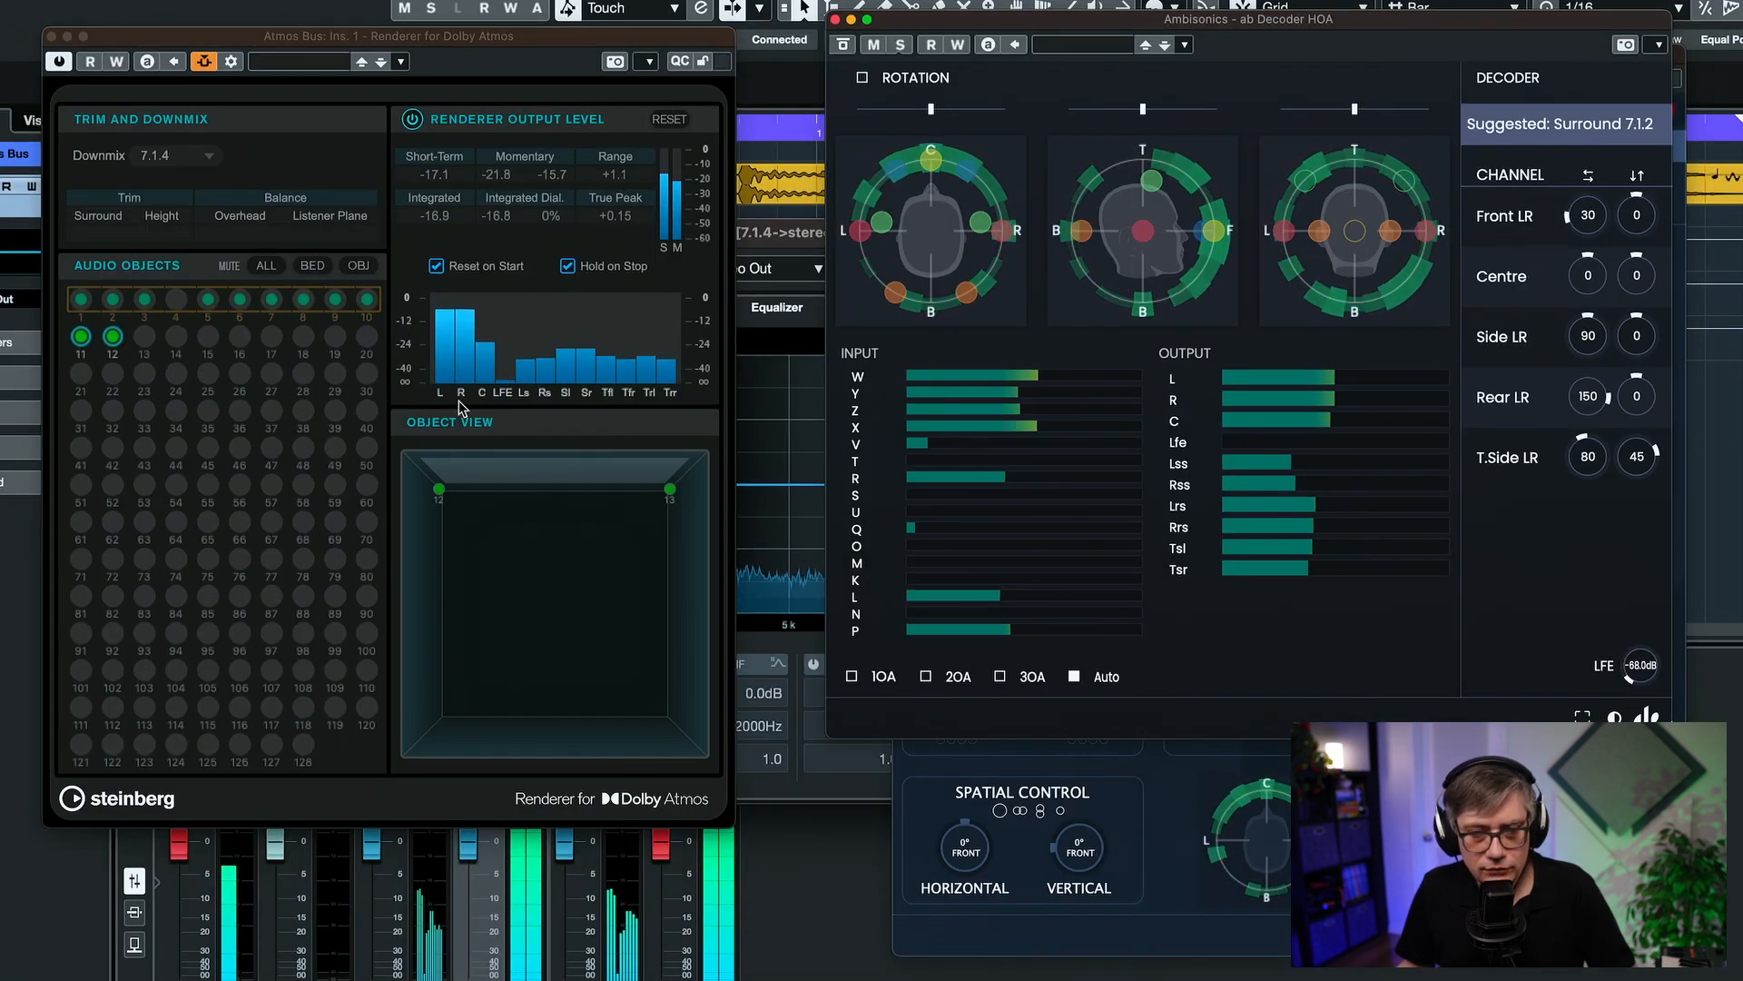
drag(1638, 683, 1640, 633)
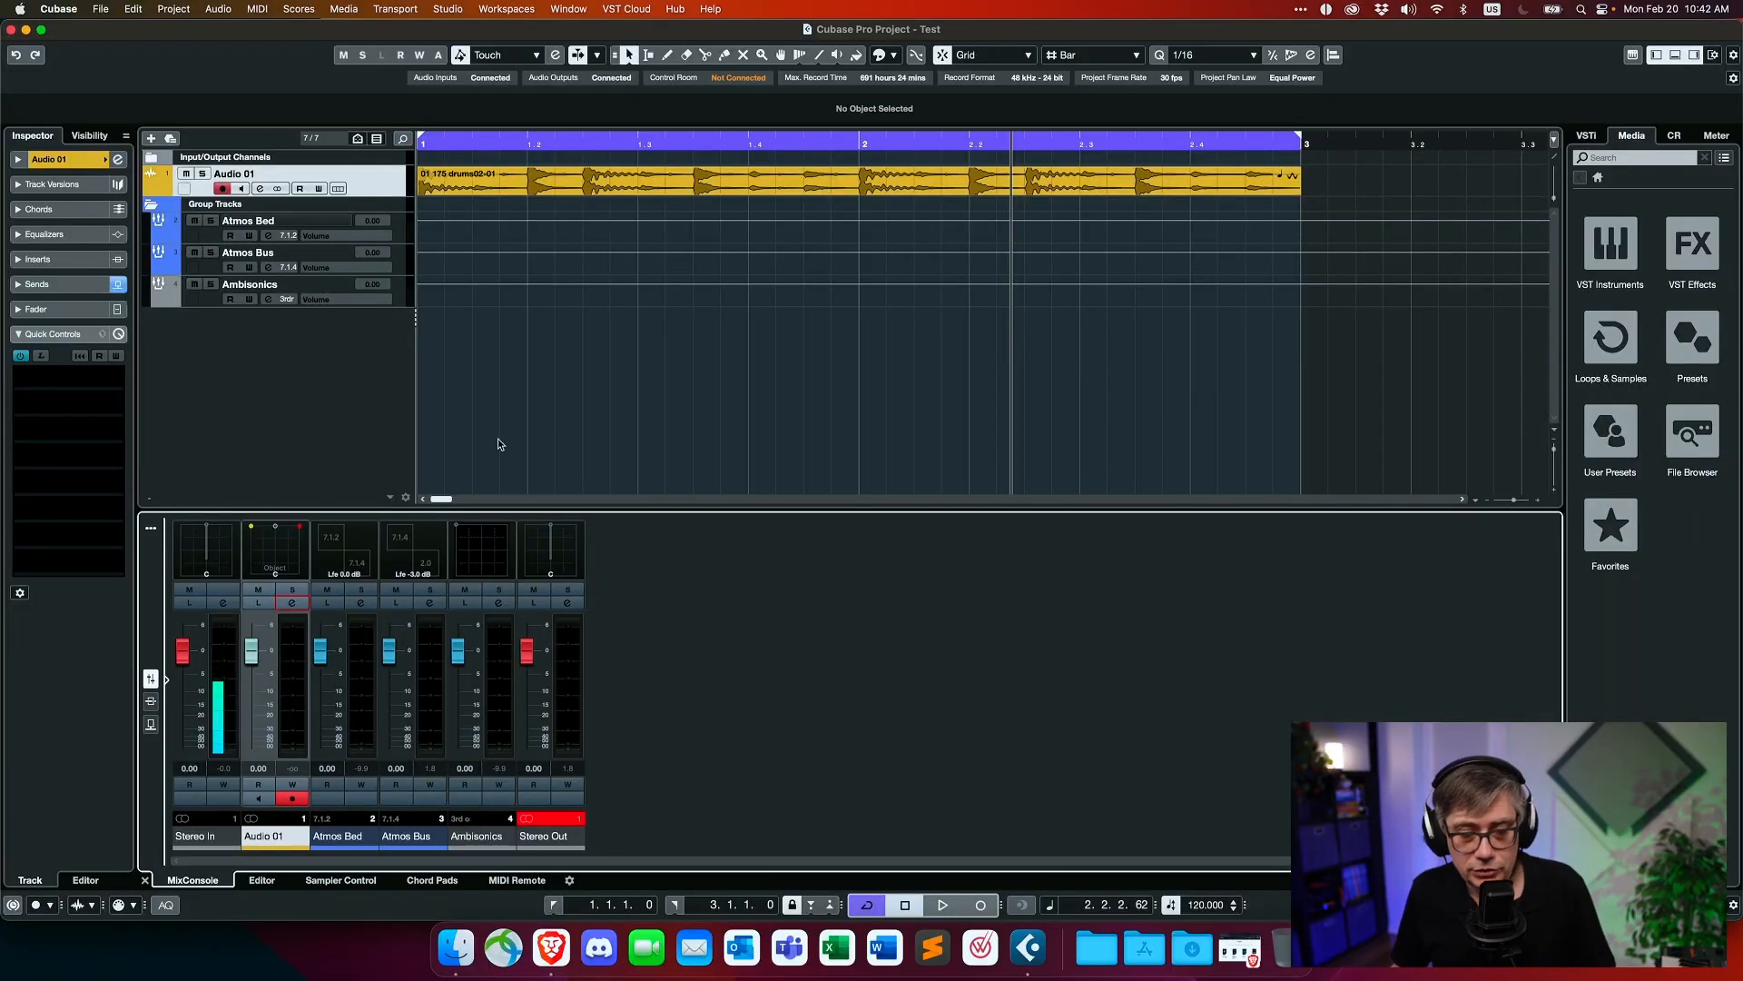
Step: Open the Audio 01 channel settings, turn on Link Panners for its sends and check that the option is active
click(292, 603)
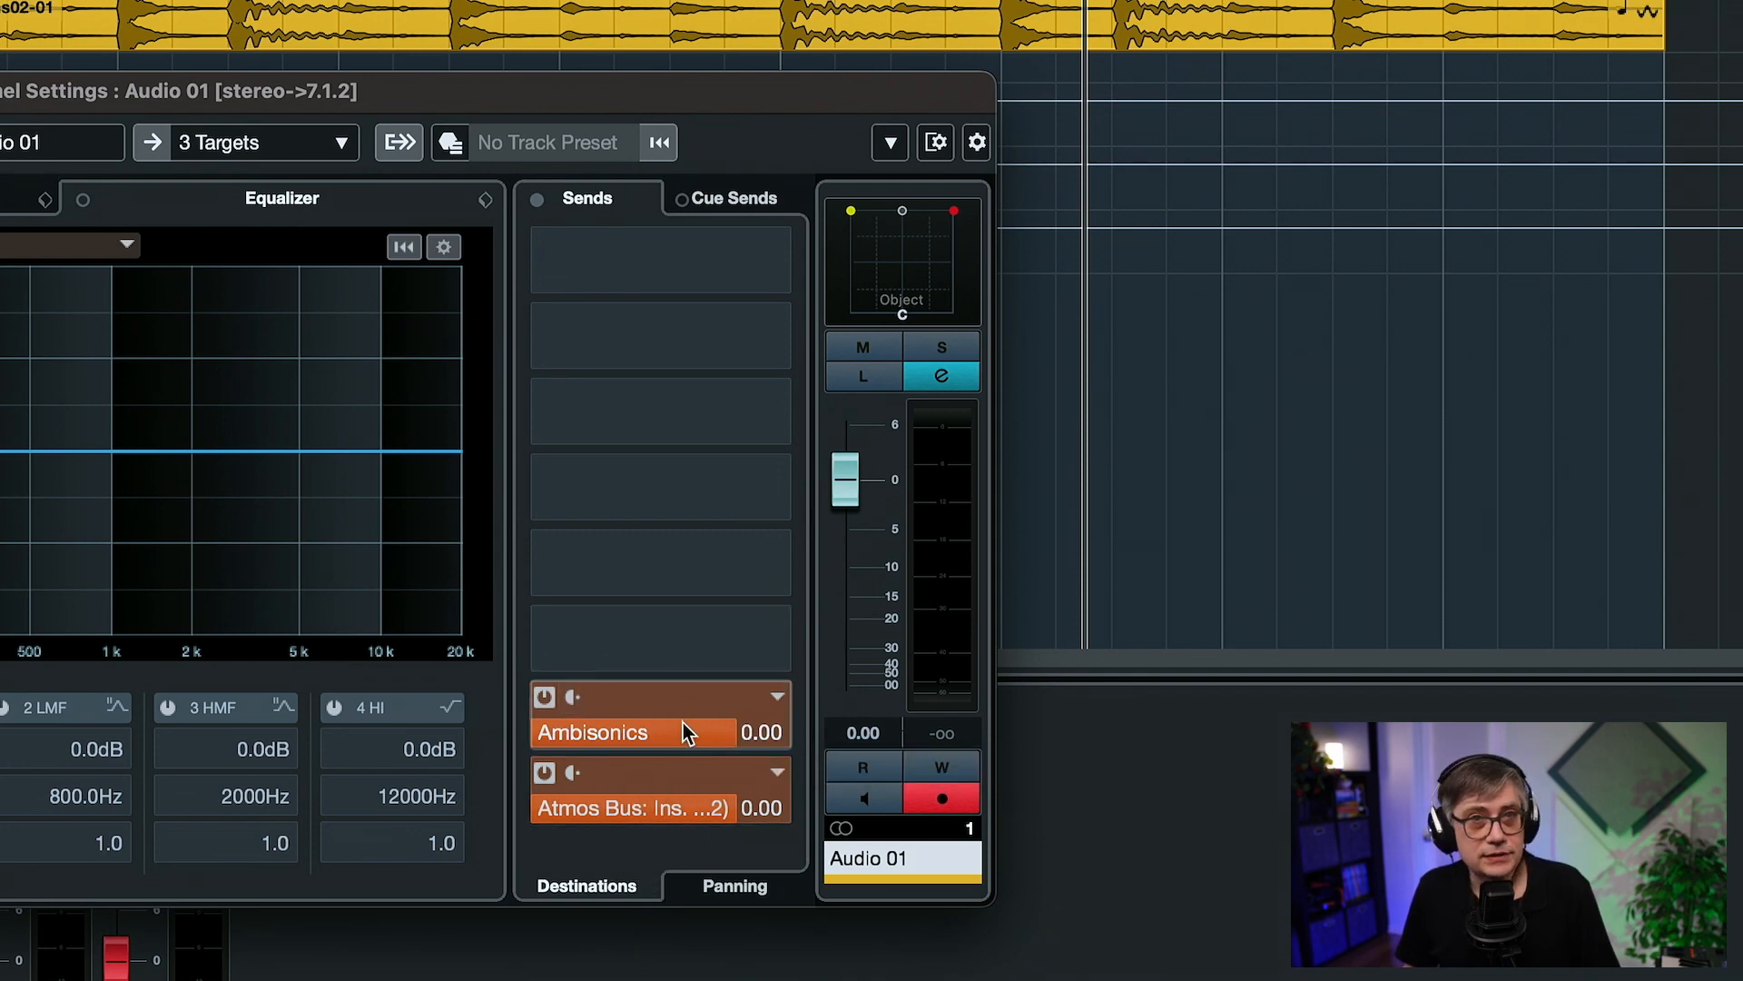
click(891, 143)
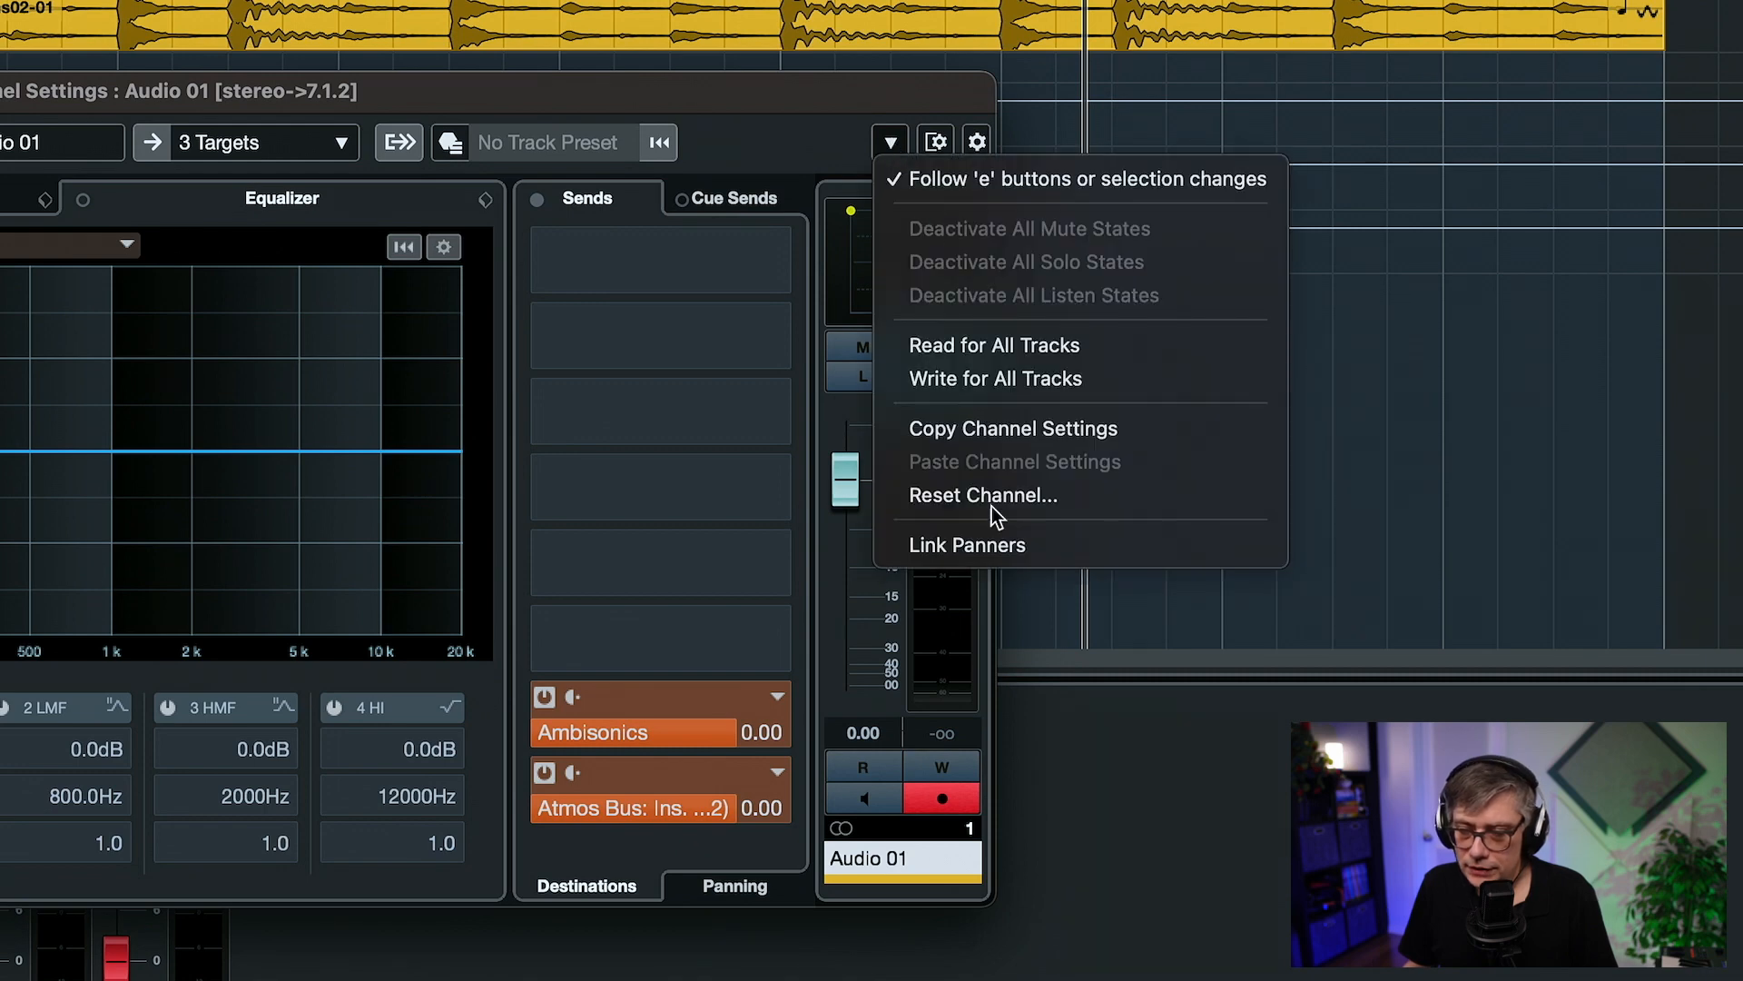
click(979, 552)
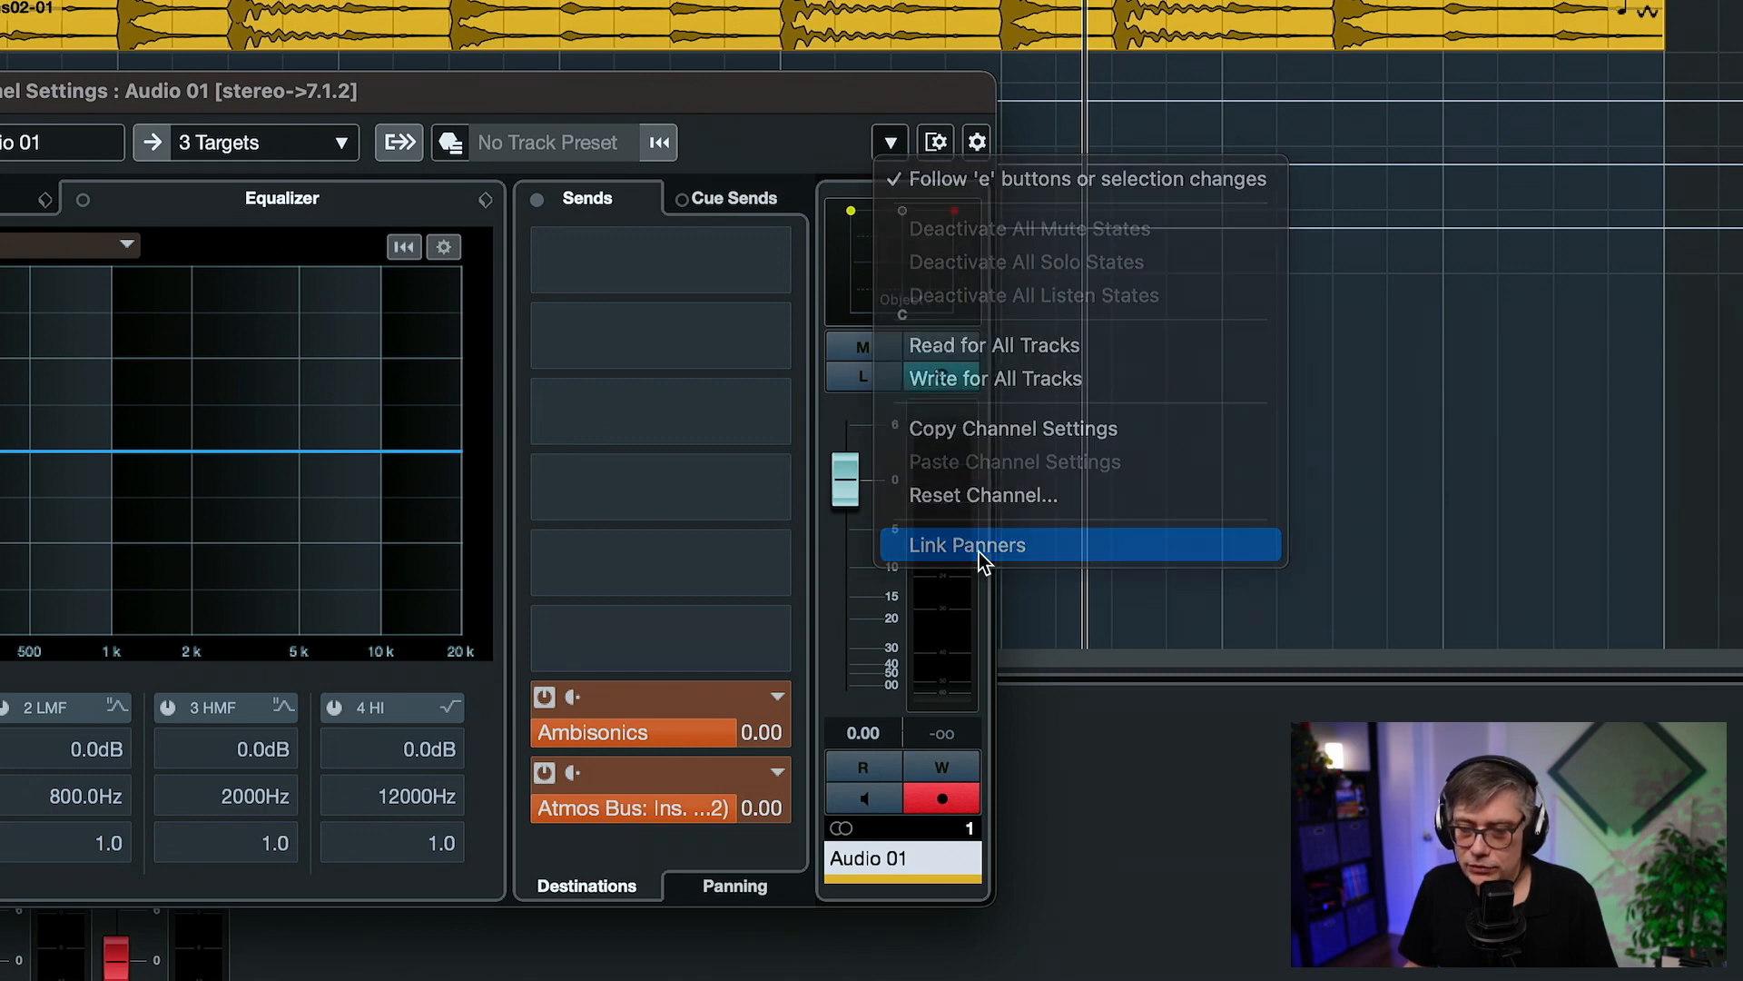
click(892, 143)
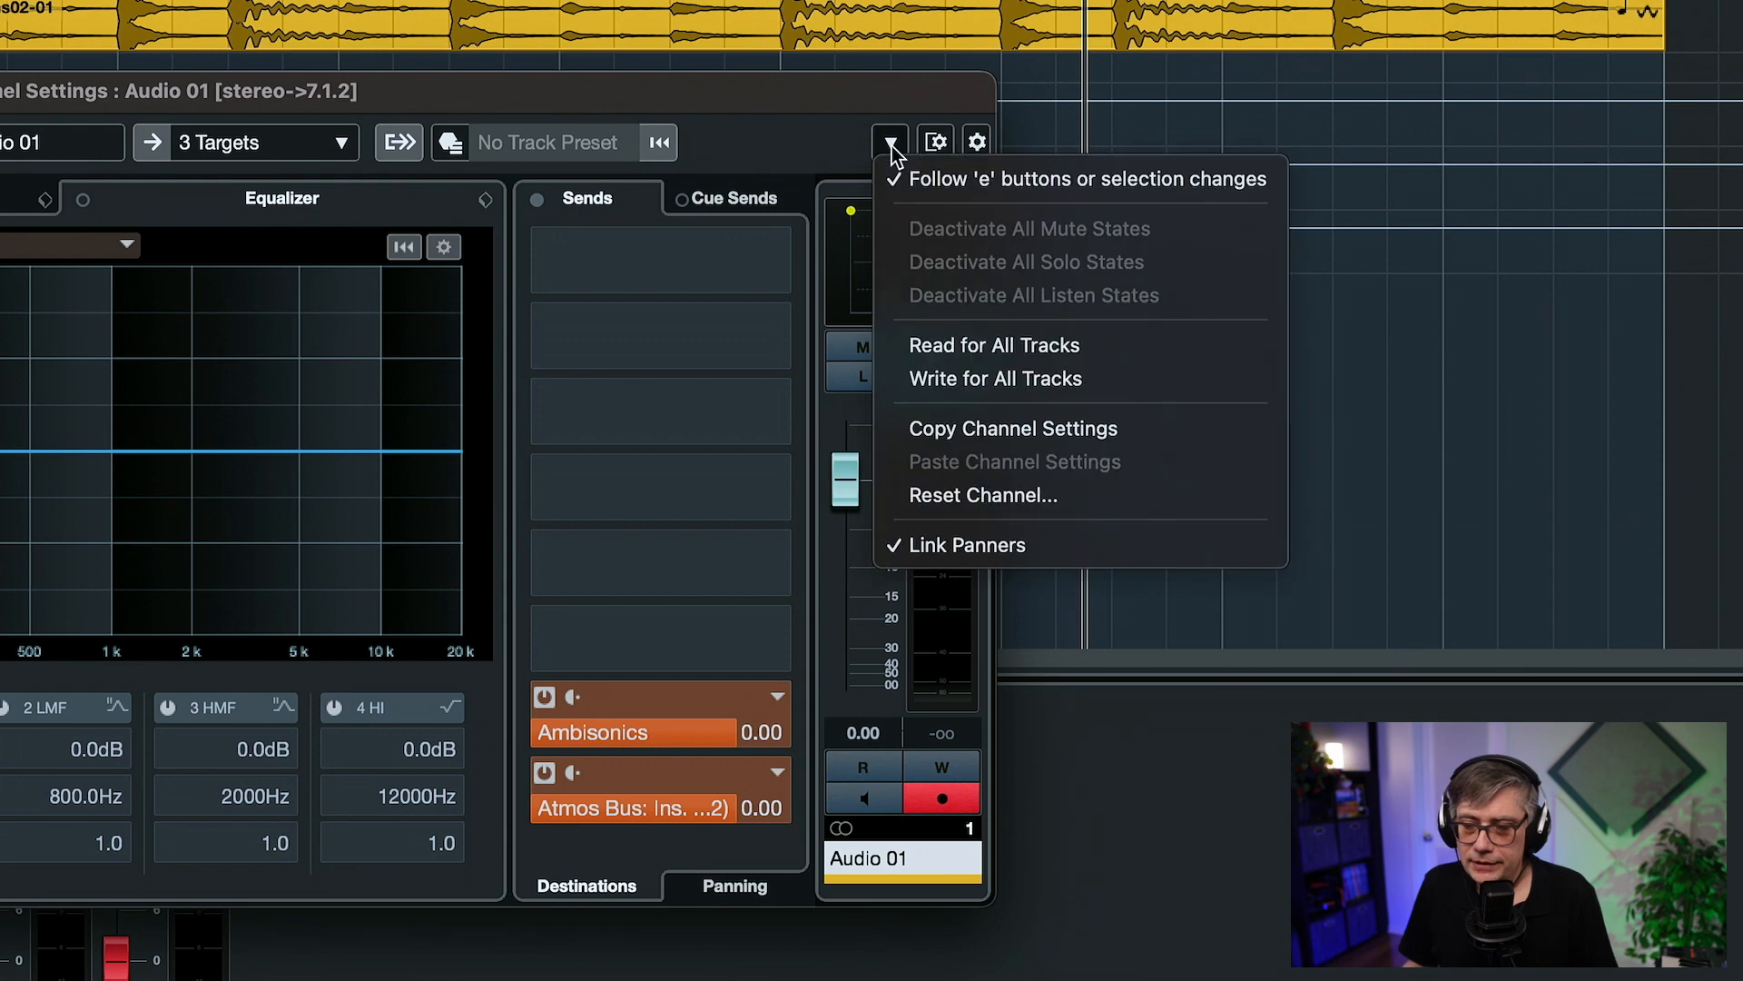